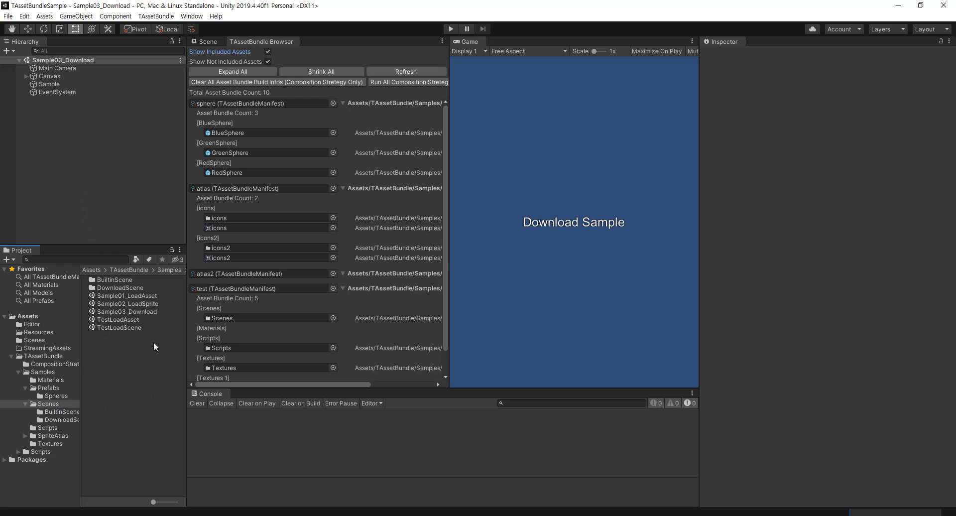
- Open the TAssetBundle settings and set Editor Play Mode to Editor Asset
{"action": "left_click", "coordinate": [130, 313]}
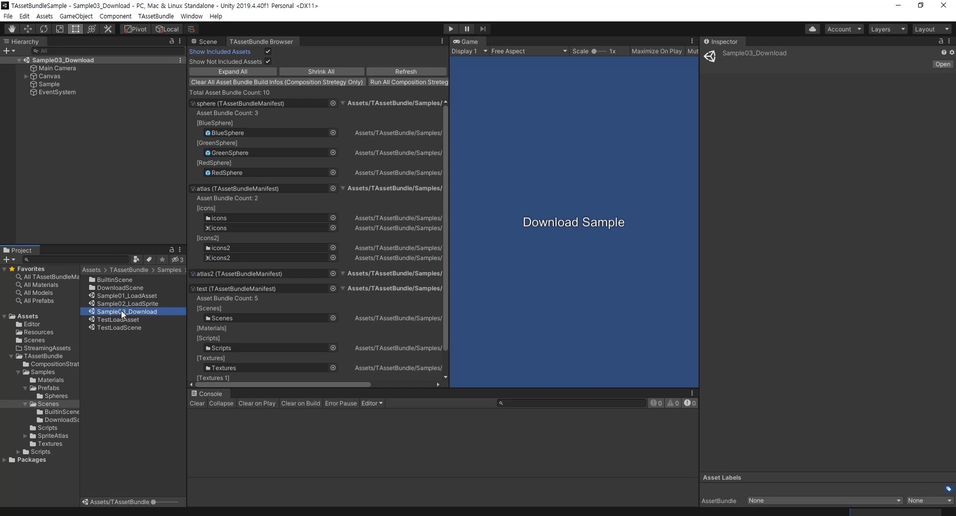
{"action": "left_click", "coordinate": [96, 150]}
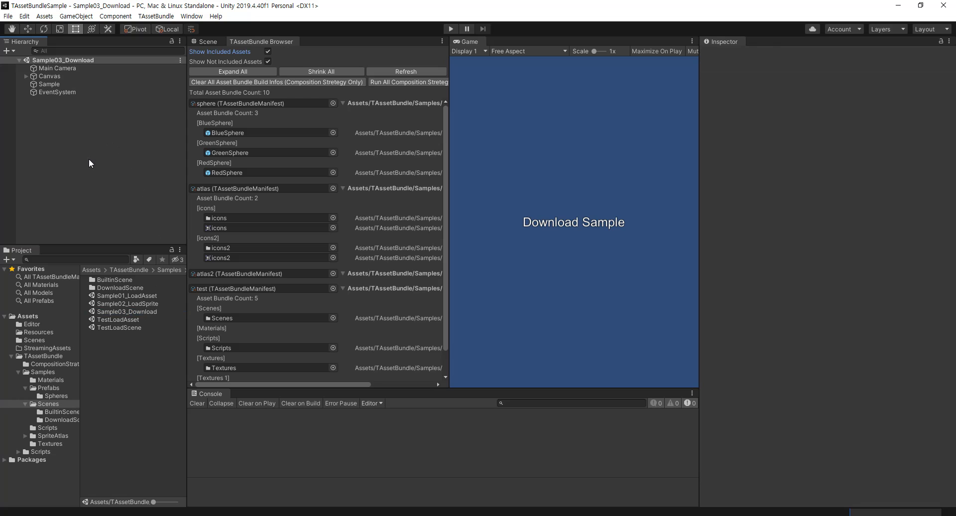
{"action": "left_click", "coordinate": [156, 15]}
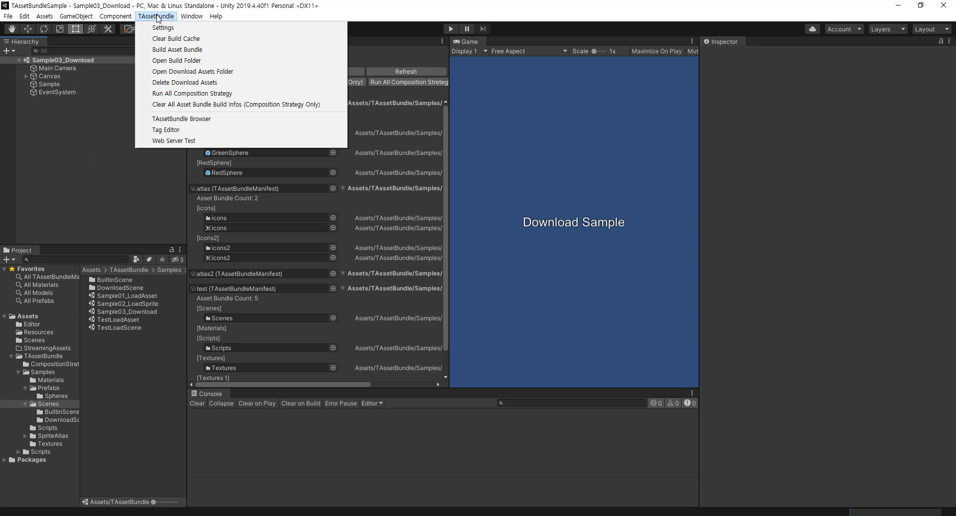
{"action": "left_click", "coordinate": [161, 28]}
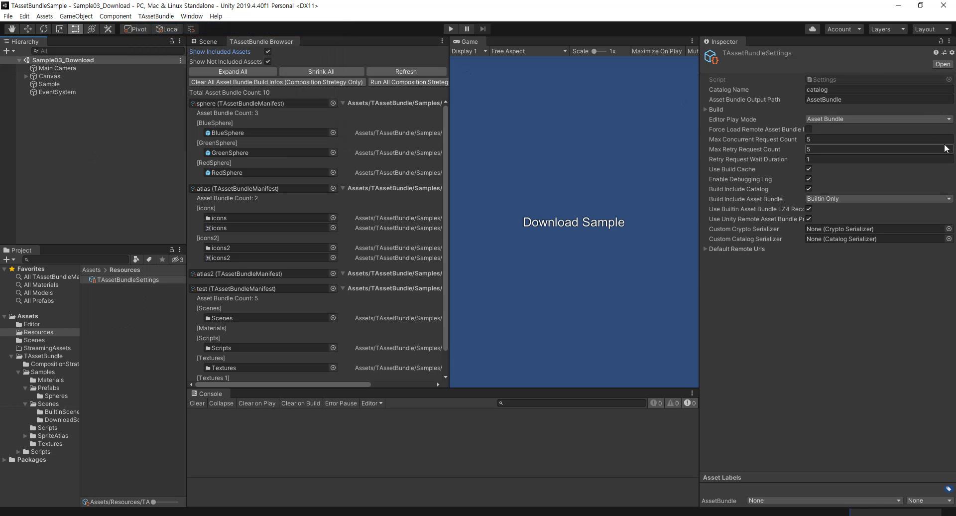
{"action": "left_click", "coordinate": [869, 119]}
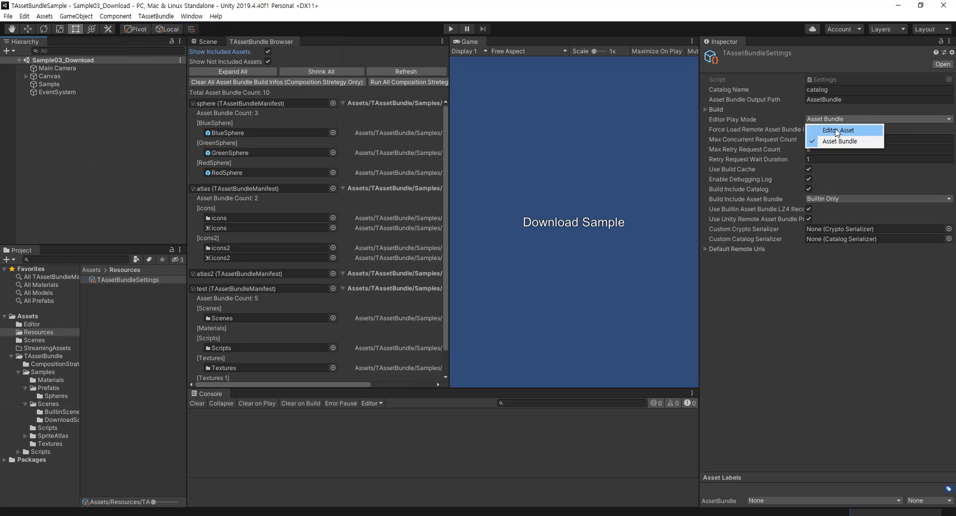
{"action": "left_click", "coordinate": [837, 131]}
{"action": "left_click", "coordinate": [509, 124]}
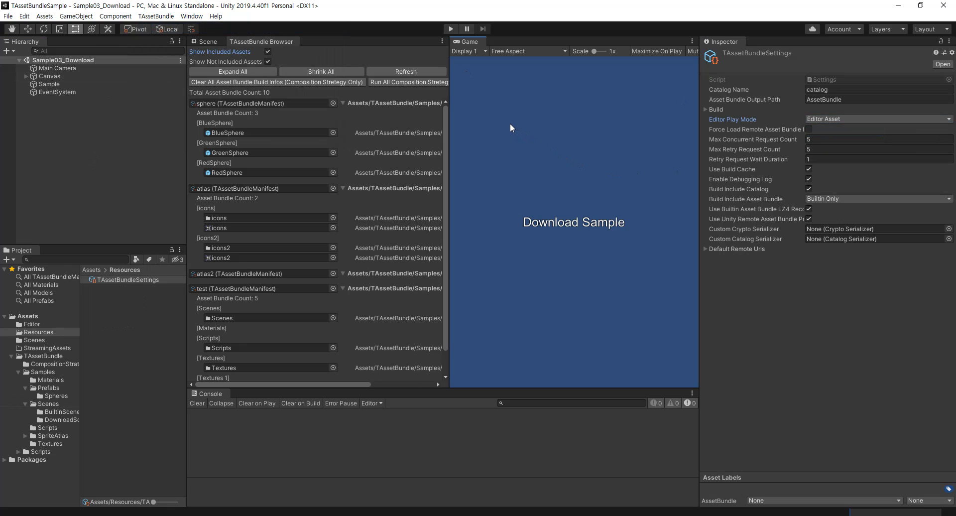
- Run the Sample03_Download scene and test its catalog update check and catalog update
{"action": "left_click", "coordinate": [447, 28]}
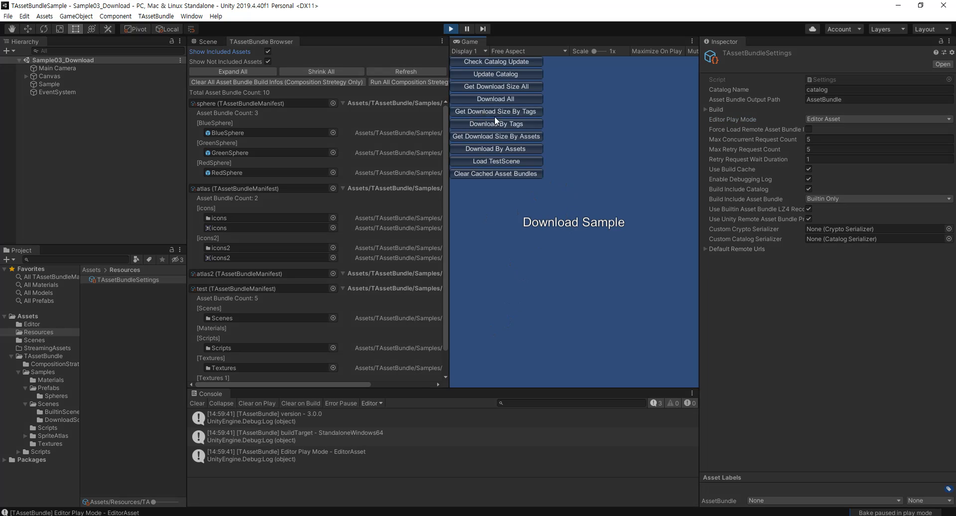
{"action": "left_click", "coordinate": [488, 61]}
{"action": "left_click", "coordinate": [481, 74]}
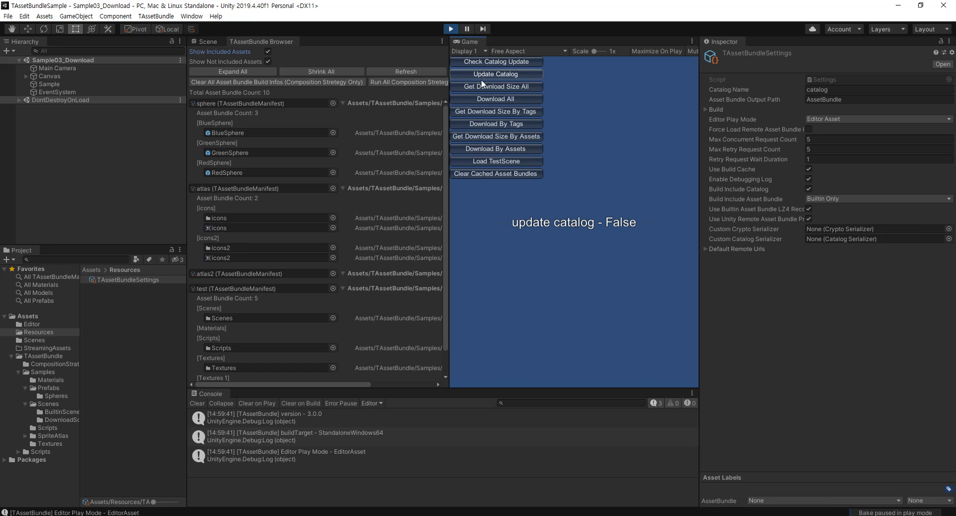
- Test the download size and download functions for all bundles, by tags and by assets, and stop play mode
{"action": "left_click", "coordinate": [479, 86]}
{"action": "left_click", "coordinate": [476, 98]}
{"action": "left_click", "coordinate": [474, 112]}
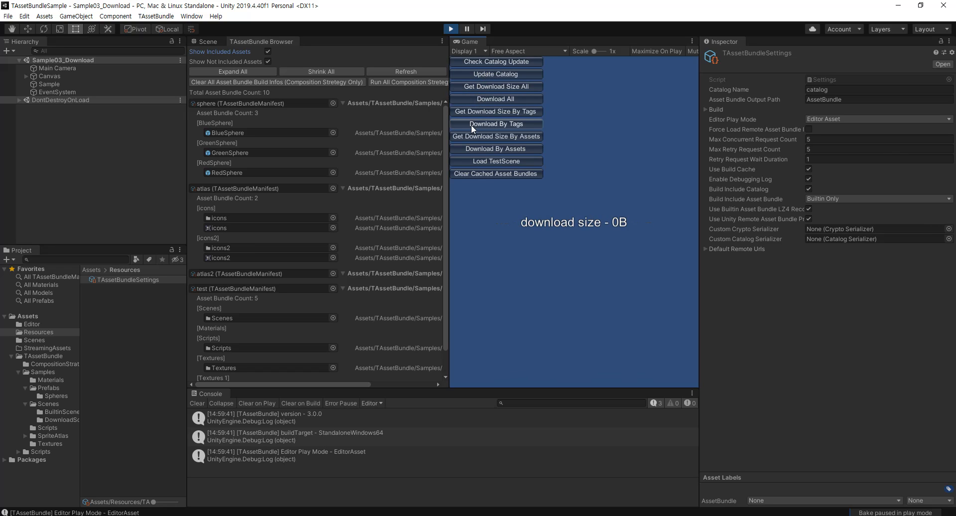
{"action": "left_click", "coordinate": [471, 124]}
{"action": "left_click", "coordinate": [474, 136]}
{"action": "left_click", "coordinate": [483, 149]}
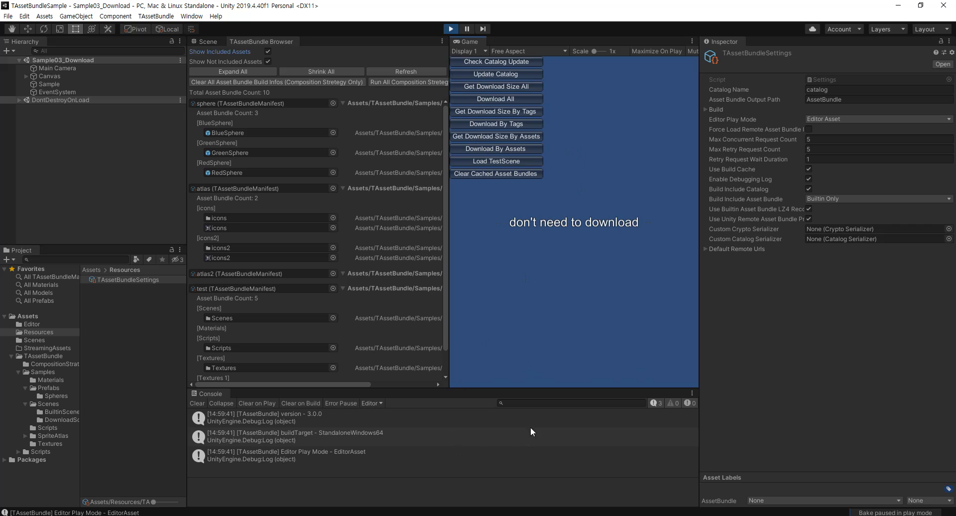
{"action": "left_click", "coordinate": [451, 29]}
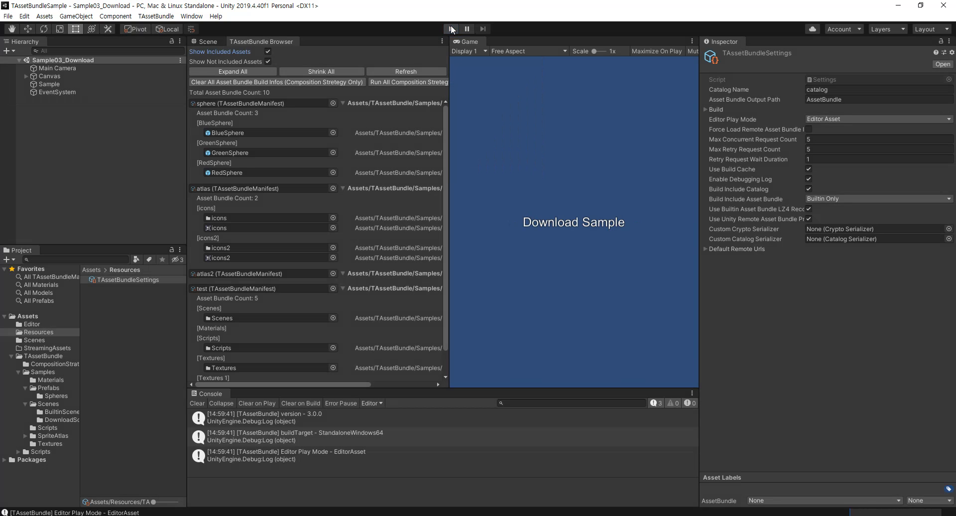
- Open the Sample object's Sample03_Download script in Visual Studio and examine how Awake passes remoteDownloadUrl to SetRemoteUrls
{"action": "left_click", "coordinate": [77, 83]}
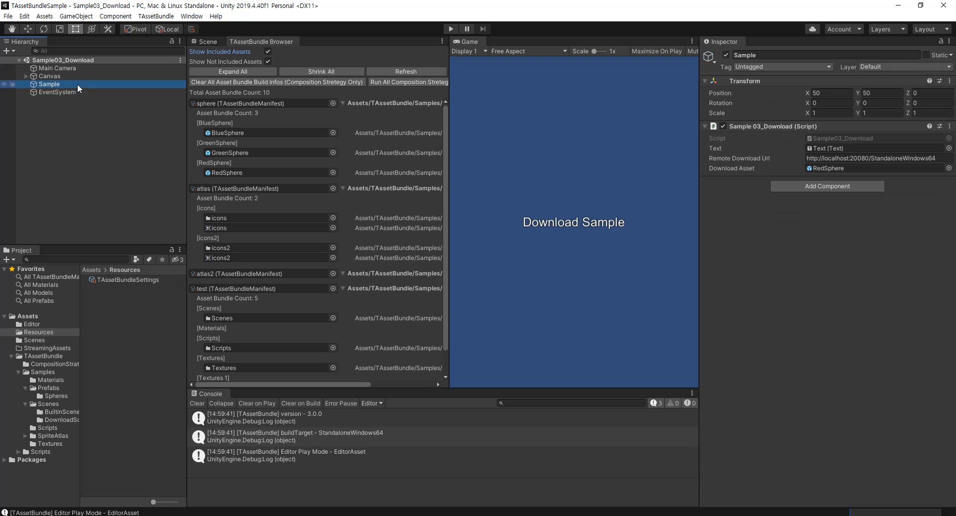
{"action": "double_click", "coordinate": [863, 137]}
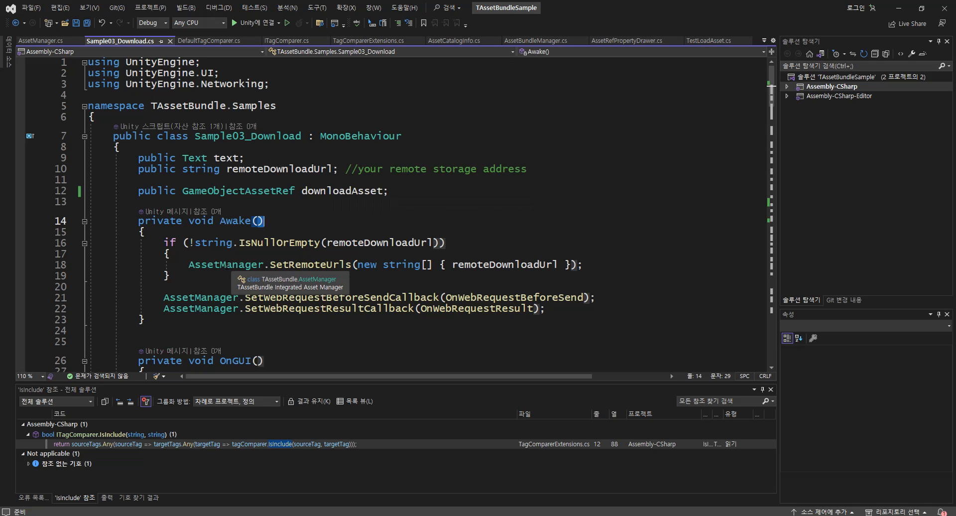
{"action": "left_click", "coordinate": [312, 265]}
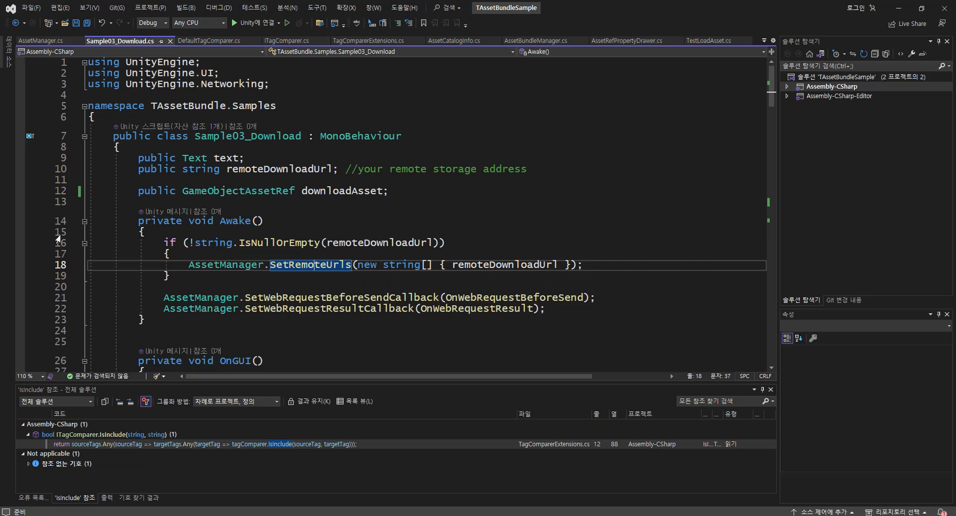
{"action": "double_click", "coordinate": [261, 169]}
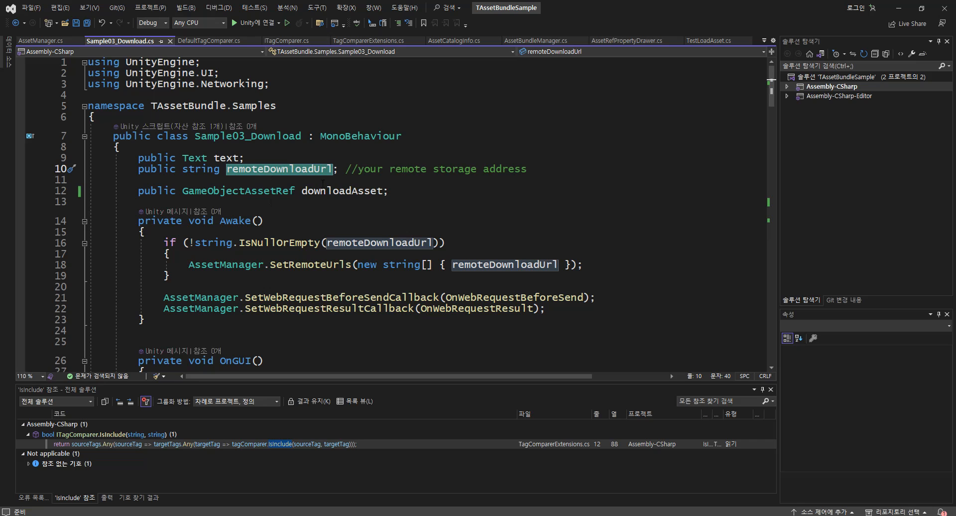
{"action": "left_click_drag", "start_coordinate": [444, 264], "coordinate": [145, 232]}
{"action": "left_click", "coordinate": [482, 266]}
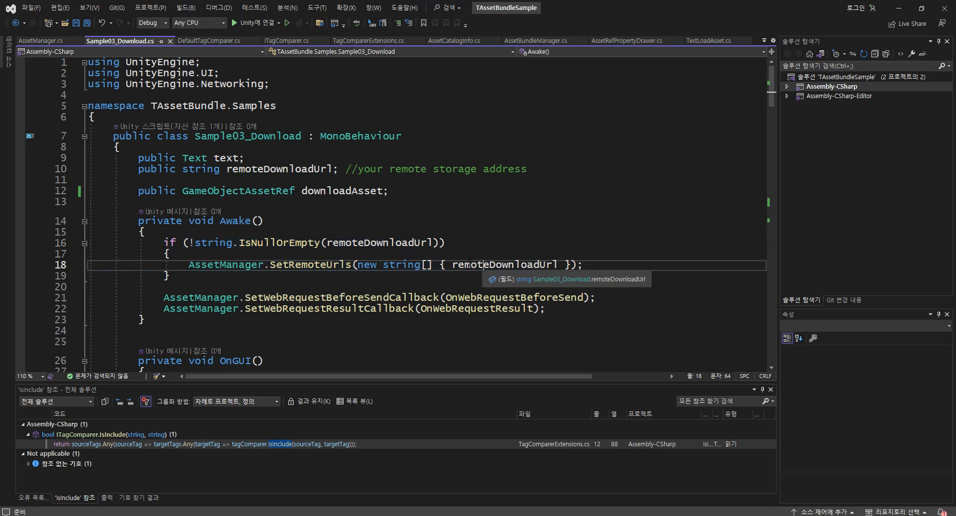
{"action": "left_click_drag", "start_coordinate": [339, 243], "coordinate": [478, 276]}
{"action": "left_click", "coordinate": [478, 275]}
{"action": "scroll", "coordinate": [218, 260], "scroll_direction": "down", "scroll_amount": 1}
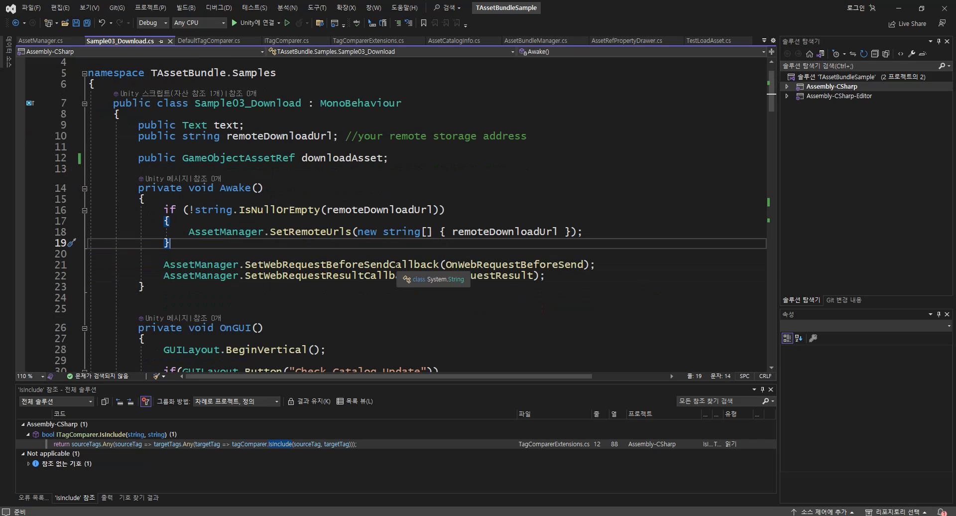
- Examine the SetWebRequestBeforeSendCallback and SetWebRequestResultCallback calls in the Awake method
{"action": "left_click_drag", "start_coordinate": [149, 262], "coordinate": [378, 279]}
{"action": "left_click", "coordinate": [379, 279]}
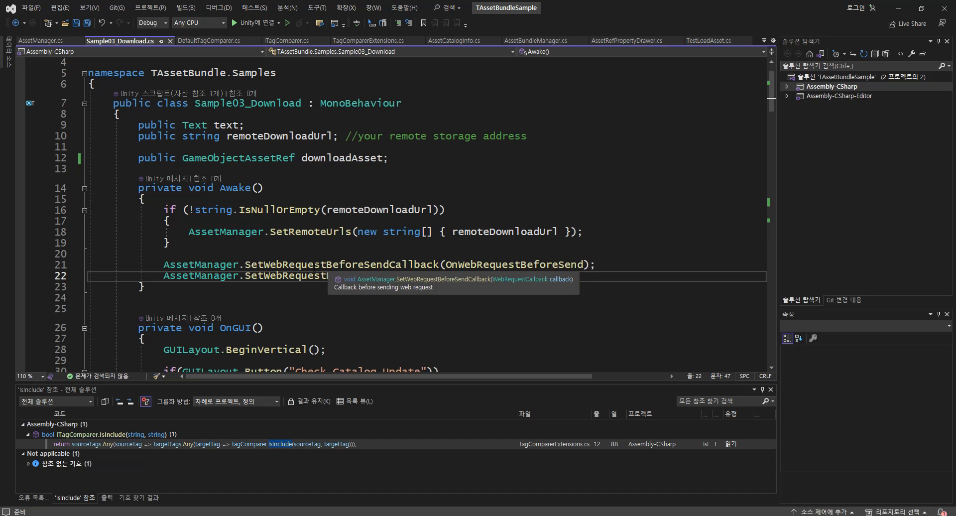
{"action": "double_click", "coordinate": [322, 264]}
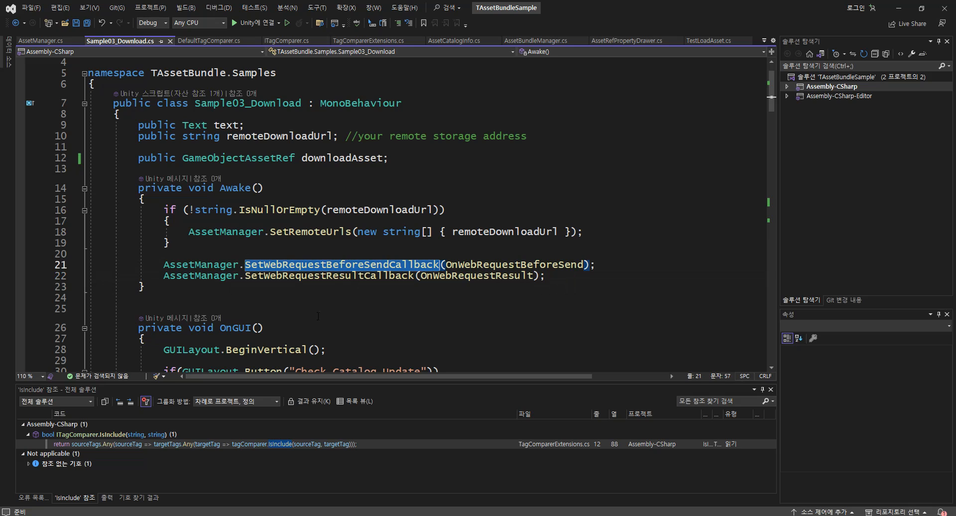
{"action": "double_click", "coordinate": [337, 276]}
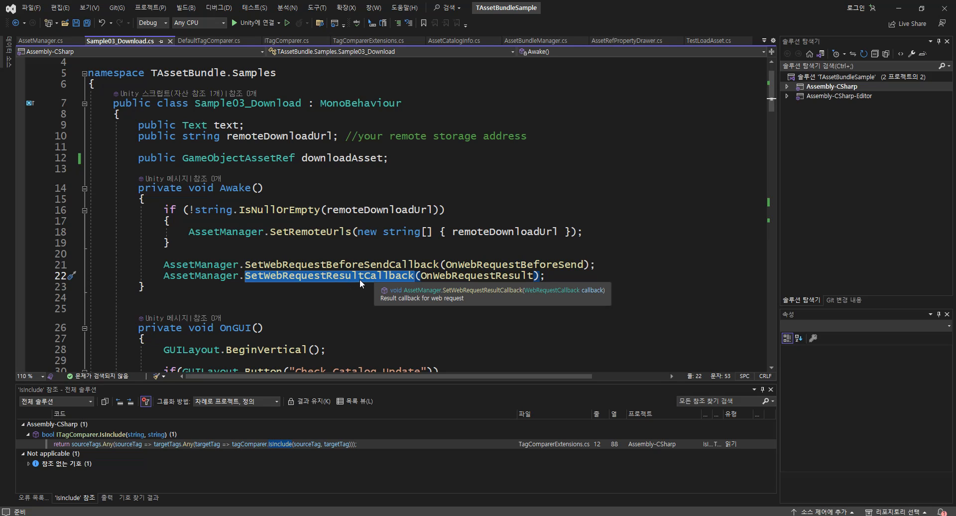
{"action": "left_click", "coordinate": [391, 223]}
{"action": "left_click_drag", "start_coordinate": [314, 158], "coordinate": [190, 286]}
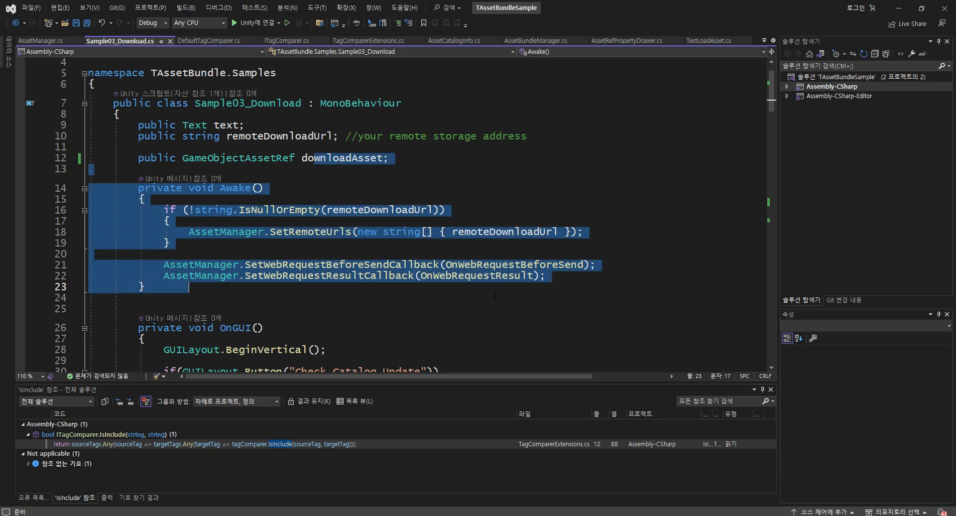
{"action": "left_click", "coordinate": [199, 297]}
- Examine the Check Catalog Update block in OnGUI, including CheckCatalogUpdateAsync and its OnComplete handler
{"action": "scroll", "coordinate": [474, 269], "scroll_direction": "down", "scroll_amount": 5}
{"action": "left_click", "coordinate": [423, 181]}
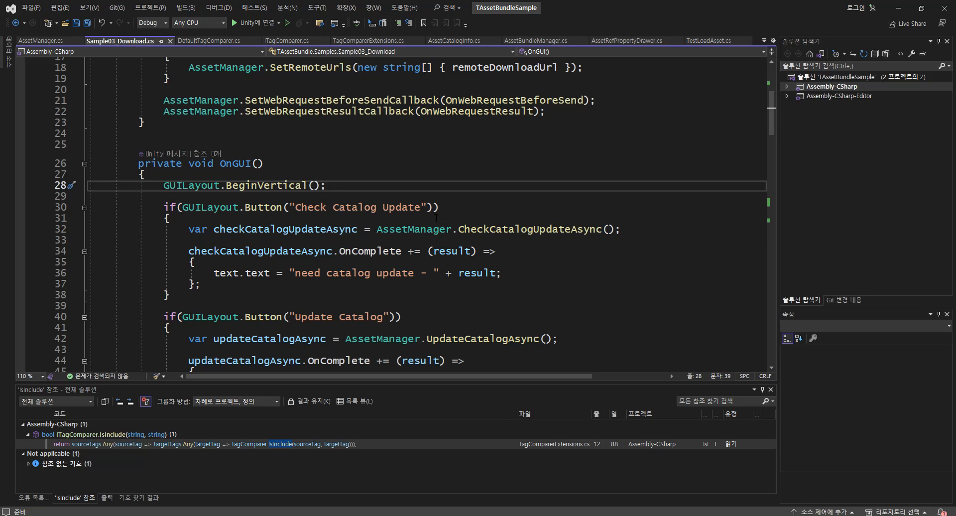
{"action": "mouse_move", "coordinate": [505, 229]}
{"action": "scroll", "coordinate": [544, 173], "scroll_direction": "down", "scroll_amount": 2}
{"action": "scroll", "coordinate": [494, 152], "scroll_direction": "up", "scroll_amount": 6}
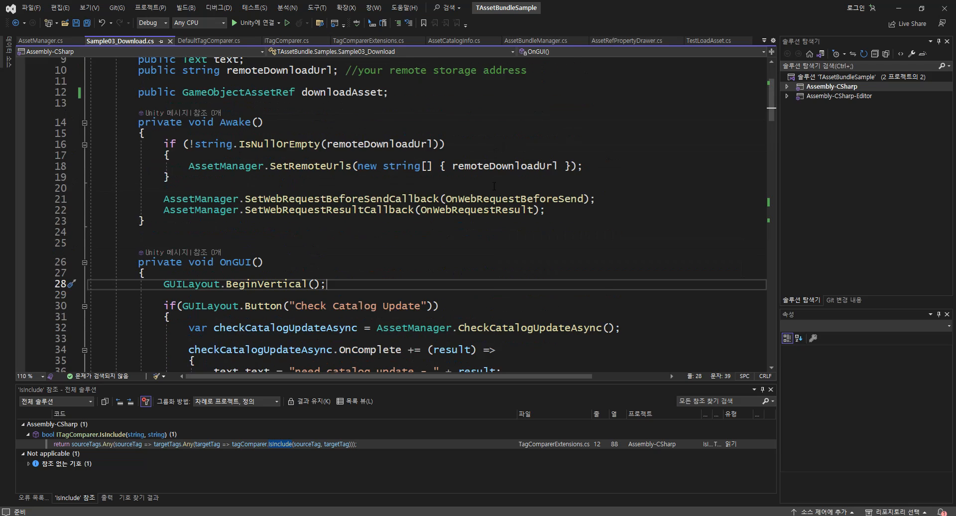
{"action": "scroll", "coordinate": [480, 229], "scroll_direction": "down", "scroll_amount": 4}
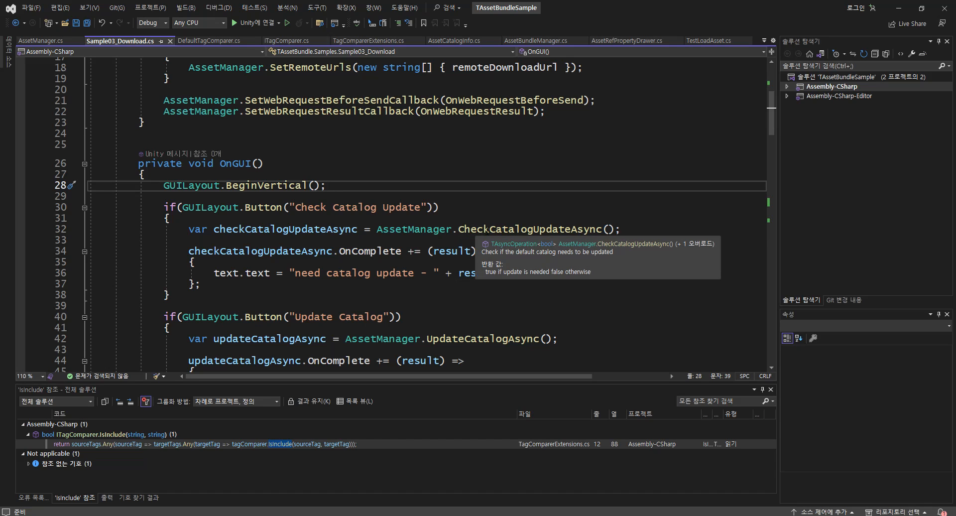
{"action": "double_click", "coordinate": [478, 229]}
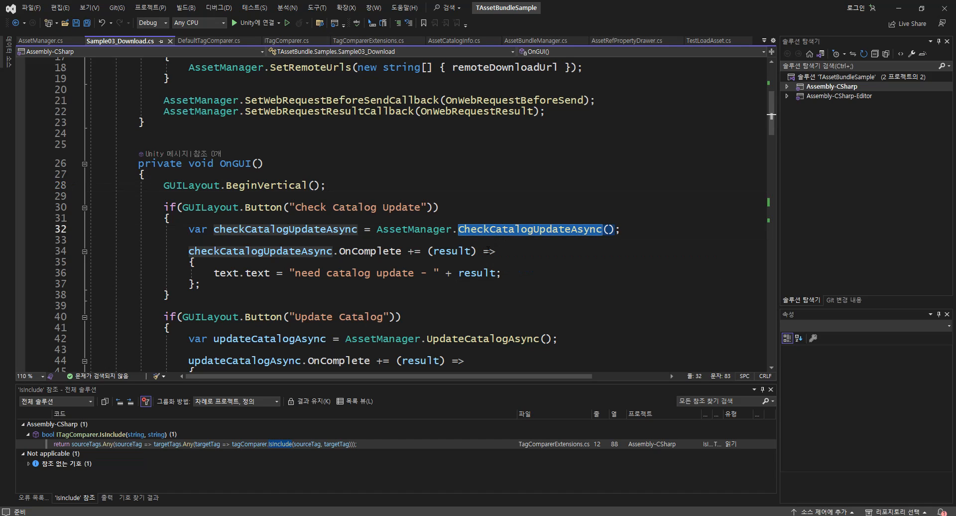
{"action": "scroll", "coordinate": [424, 236], "scroll_direction": "down", "scroll_amount": 1}
{"action": "left_click_drag", "start_coordinate": [378, 186], "coordinate": [346, 240]}
{"action": "left_click", "coordinate": [423, 273]}
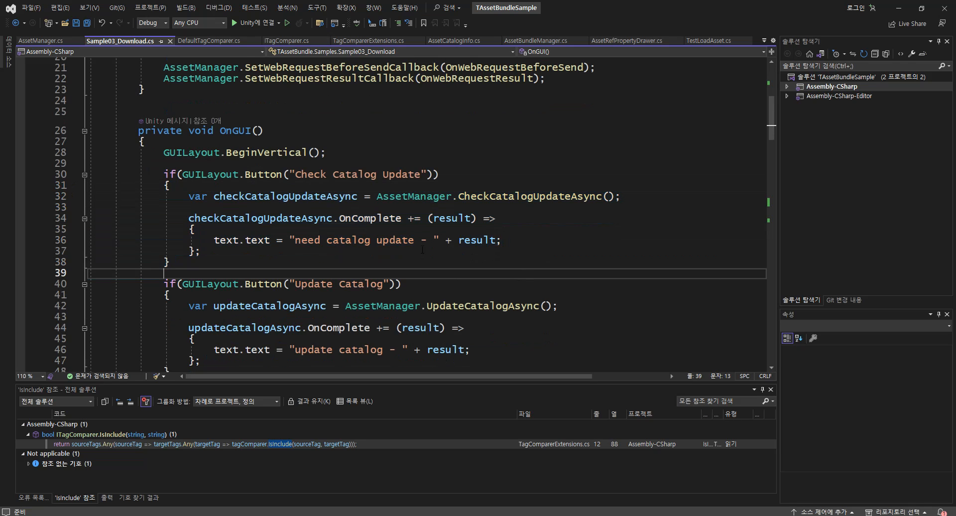
{"action": "left_click_drag", "start_coordinate": [448, 252], "coordinate": [376, 219]}
{"action": "left_click", "coordinate": [539, 263]}
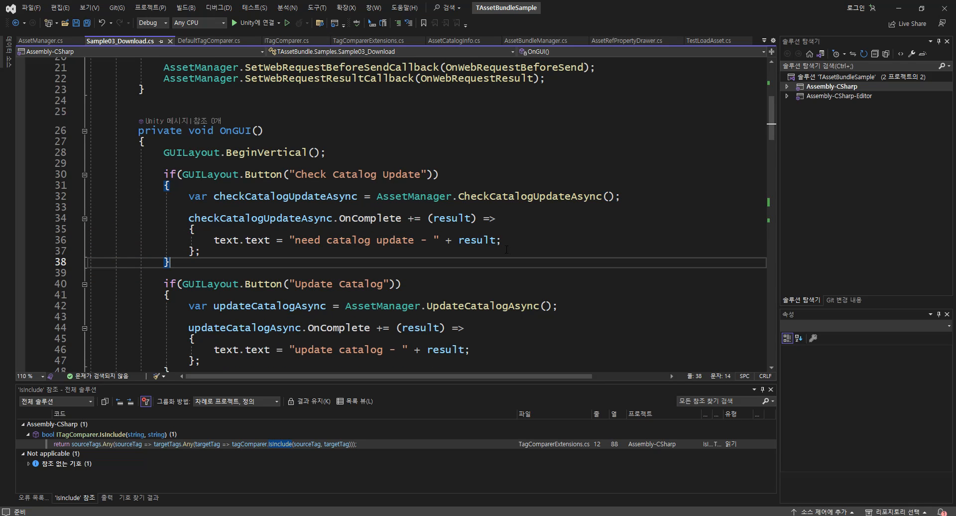
{"action": "mouse_move", "coordinate": [540, 197]}
{"action": "left_click_drag", "start_coordinate": [225, 152], "coordinate": [170, 262]}
{"action": "scroll", "coordinate": [295, 216], "scroll_direction": "down", "scroll_amount": 3}
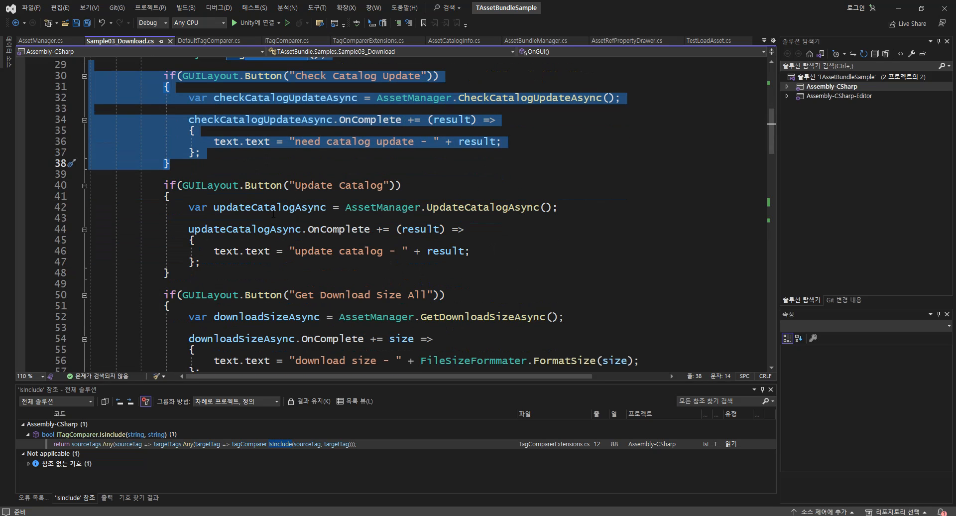
- Examine the UpdateCatalogAsync call in the Update Catalog block of OnGUI
{"action": "left_click", "coordinate": [482, 207]}
{"action": "double_click", "coordinate": [483, 207]}
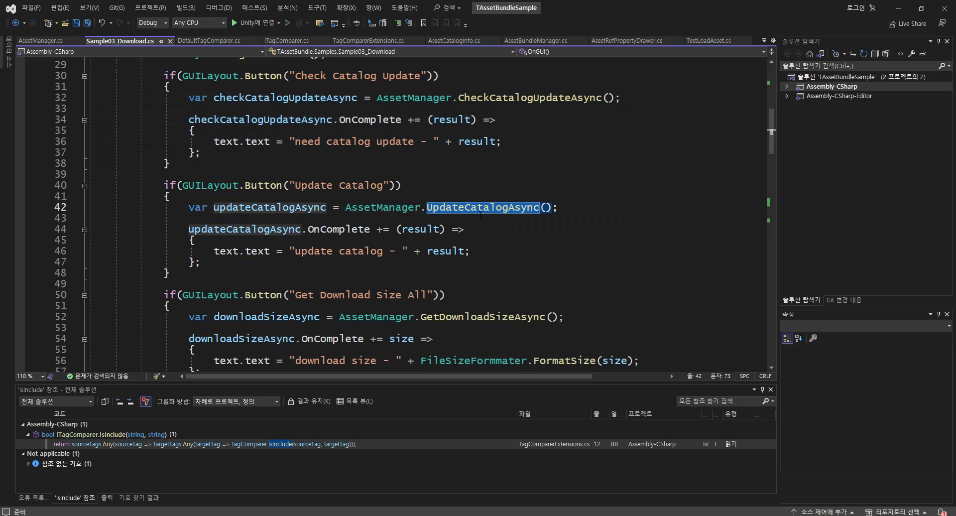
{"action": "mouse_move", "coordinate": [503, 211]}
{"action": "left_click", "coordinate": [490, 219]}
{"action": "double_click", "coordinate": [493, 209]}
{"action": "left_click", "coordinate": [493, 225]}
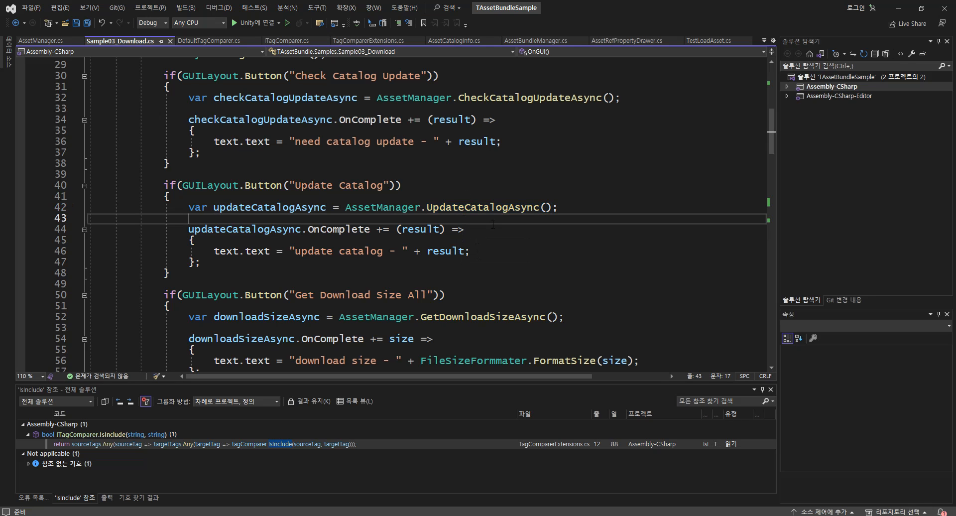
- Examine the Get Download Size All and Download All blocks, including the download progress and completion handlers
{"action": "scroll", "coordinate": [492, 224], "scroll_direction": "down", "scroll_amount": 5}
{"action": "left_click", "coordinate": [335, 97]}
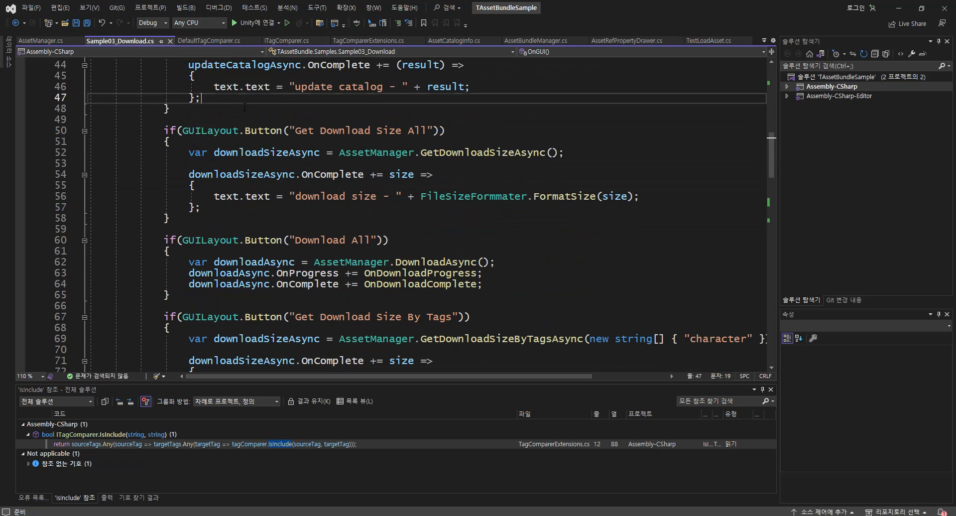
{"action": "left_click", "coordinate": [335, 119]}
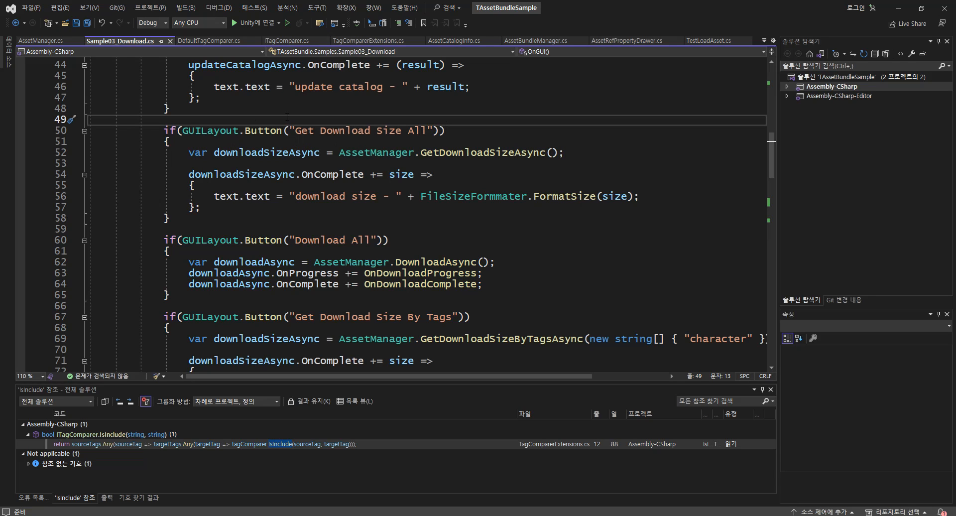
{"action": "left_click_drag", "start_coordinate": [264, 115], "coordinate": [448, 306]}
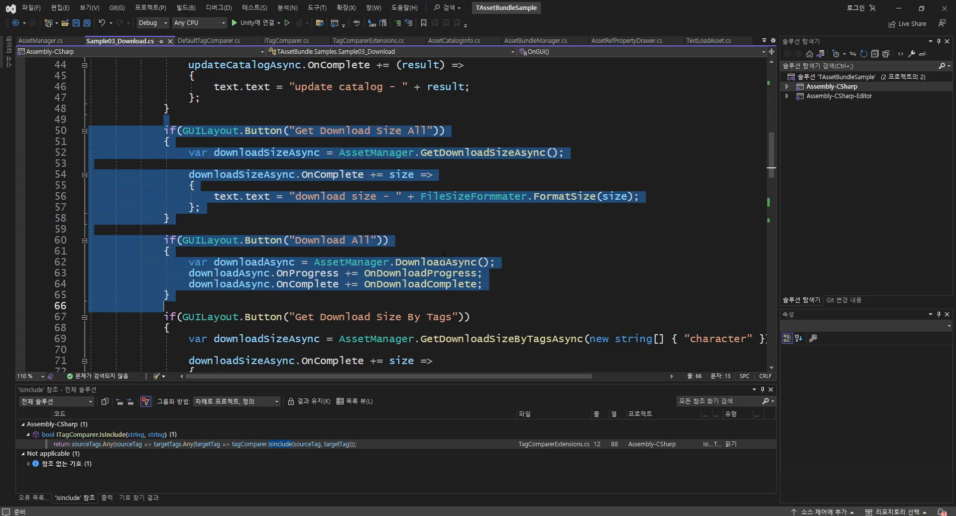
{"action": "left_click", "coordinate": [348, 251]}
{"action": "left_click_drag", "start_coordinate": [162, 116], "coordinate": [447, 299]}
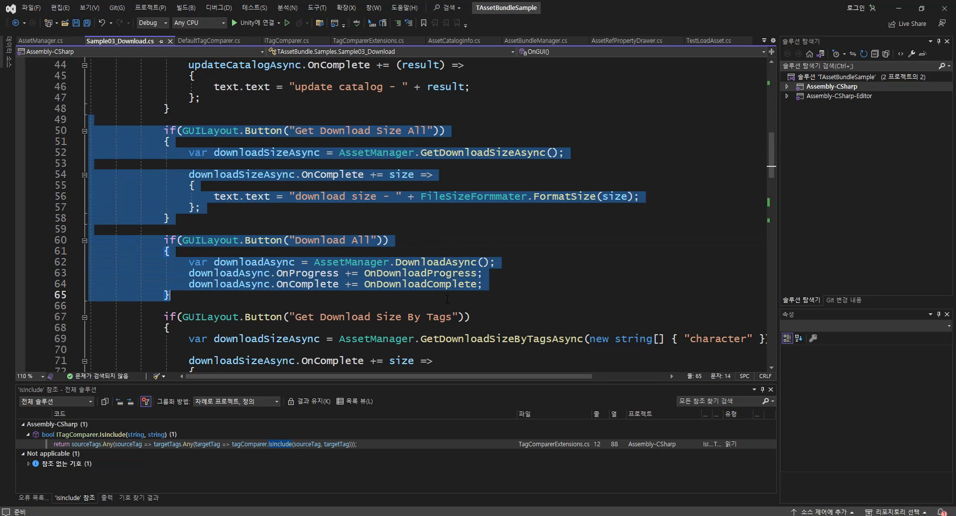
{"action": "left_click", "coordinate": [403, 285]}
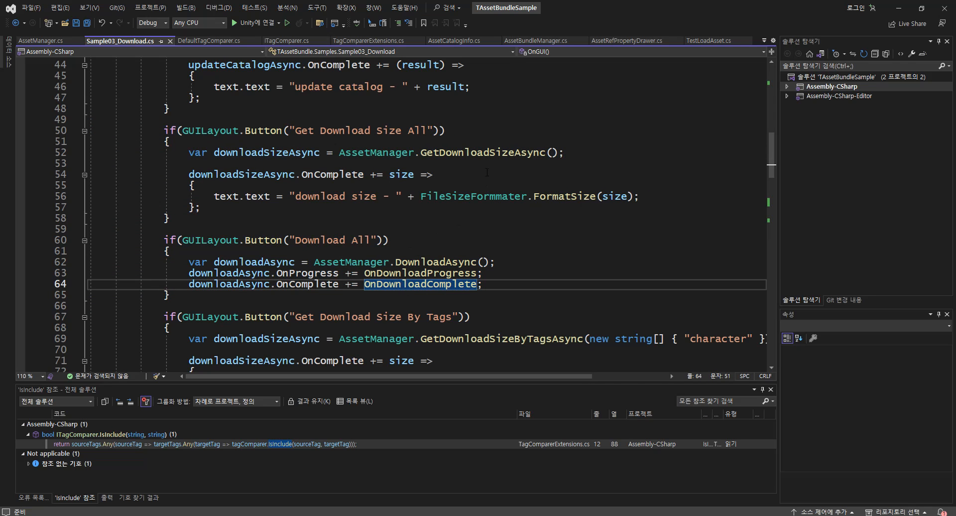
- Review the GetDownloadSizeAsync and DownloadAsync calls that handle all files from the default catalog
{"action": "mouse_move", "coordinate": [487, 152]}
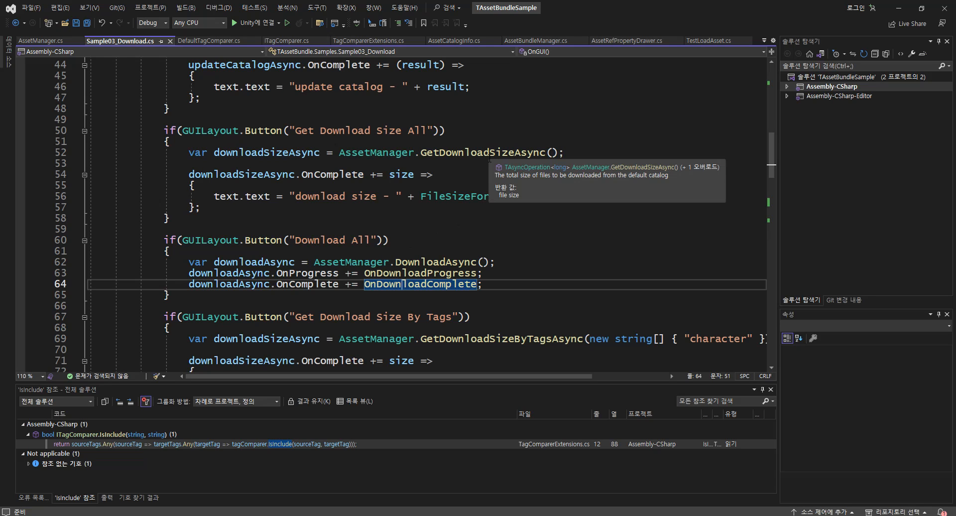
{"action": "left_click_drag", "start_coordinate": [487, 143], "coordinate": [447, 205]}
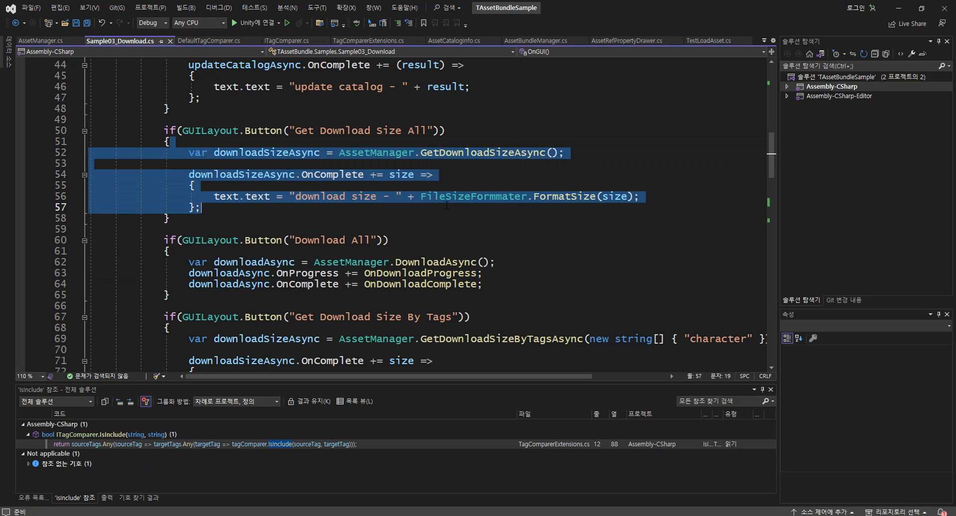
{"action": "left_click_drag", "start_coordinate": [182, 240], "coordinate": [464, 273]}
{"action": "left_click_drag", "start_coordinate": [175, 251], "coordinate": [409, 284]}
{"action": "left_click", "coordinate": [408, 284]}
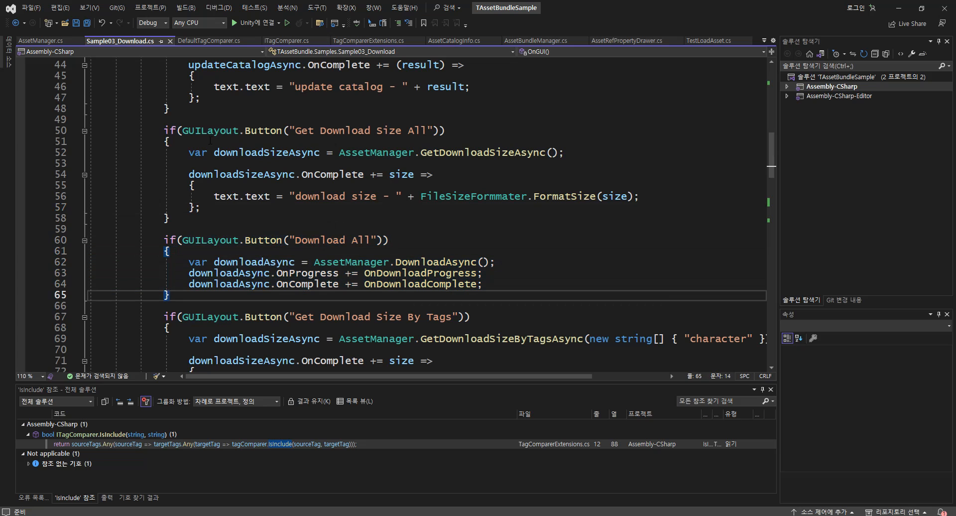
{"action": "left_click_drag", "start_coordinate": [180, 109], "coordinate": [507, 293]}
{"action": "left_click_drag", "start_coordinate": [164, 120], "coordinate": [171, 294]}
{"action": "left_click", "coordinate": [400, 304]}
{"action": "scroll", "coordinate": [332, 184], "scroll_direction": "down", "scroll_amount": 2}
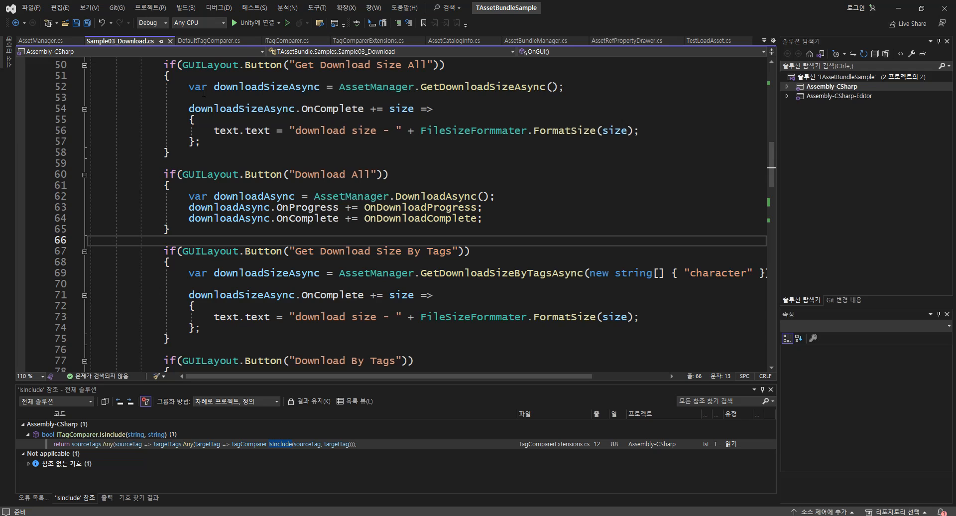
{"action": "scroll", "coordinate": [204, 93], "scroll_direction": "up", "scroll_amount": 2}
{"action": "left_click_drag", "start_coordinate": [164, 108], "coordinate": [179, 306]}
{"action": "scroll", "coordinate": [308, 217], "scroll_direction": "down", "scroll_amount": 1}
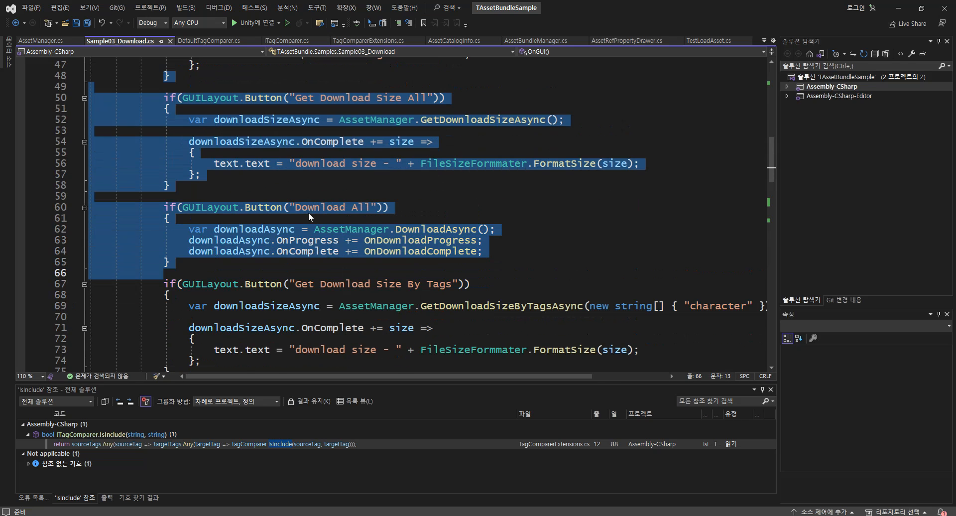
{"action": "scroll", "coordinate": [309, 217], "scroll_direction": "down", "scroll_amount": 4}
- Examine the Get Download Size By Tags and Download By Tags blocks that use the "character" tag
{"action": "left_click", "coordinate": [459, 166]}
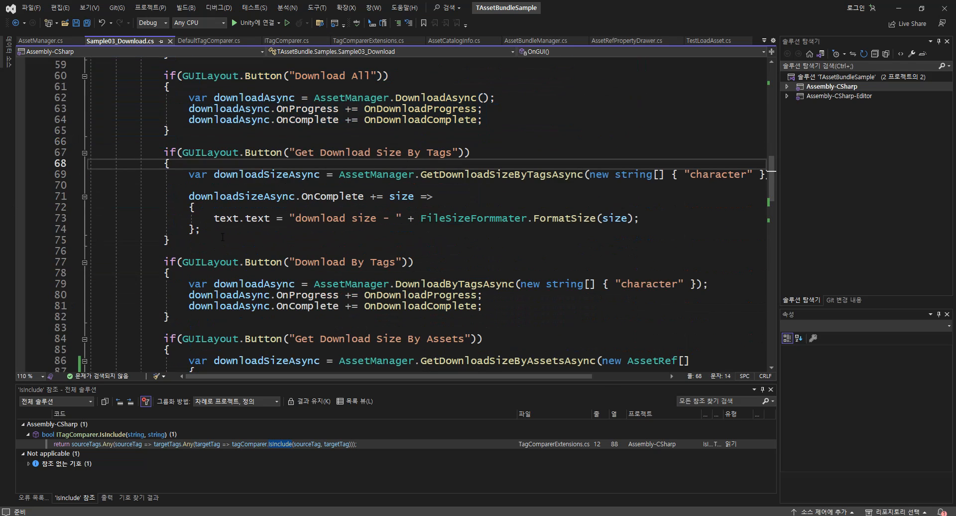
{"action": "left_click_drag", "start_coordinate": [285, 137], "coordinate": [489, 237]}
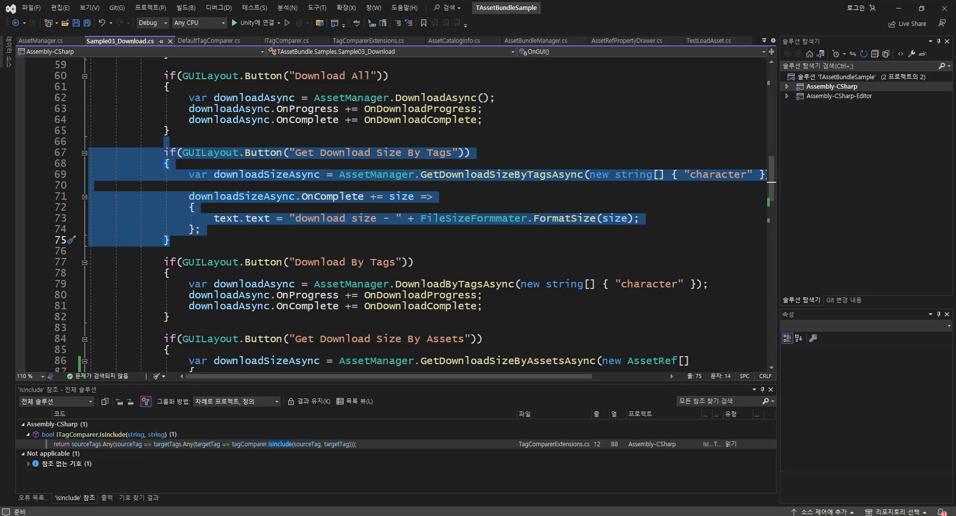
{"action": "left_click", "coordinate": [334, 238]}
{"action": "left_click_drag", "start_coordinate": [241, 141], "coordinate": [251, 174]}
{"action": "left_click", "coordinate": [483, 284]}
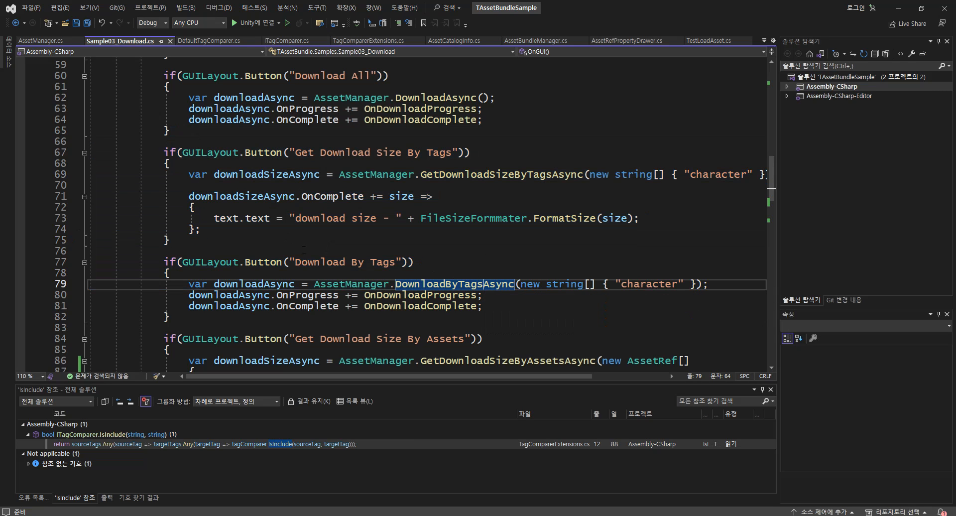
{"action": "left_click_drag", "start_coordinate": [264, 141], "coordinate": [394, 318]}
{"action": "left_click", "coordinate": [393, 321]}
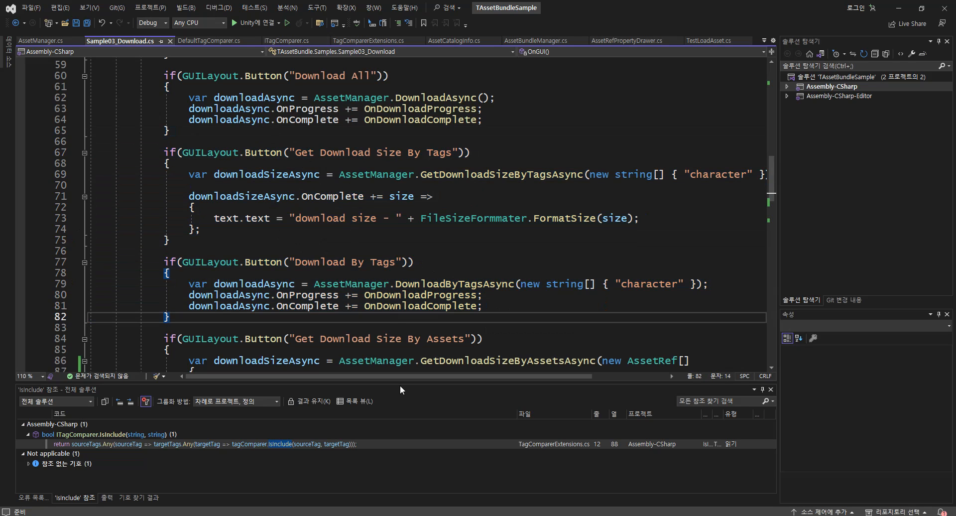
- Switch to Unity and add the stage and character tags to the test manifest in the Samples folder
{"action": "key", "text": "alt+Tab"}
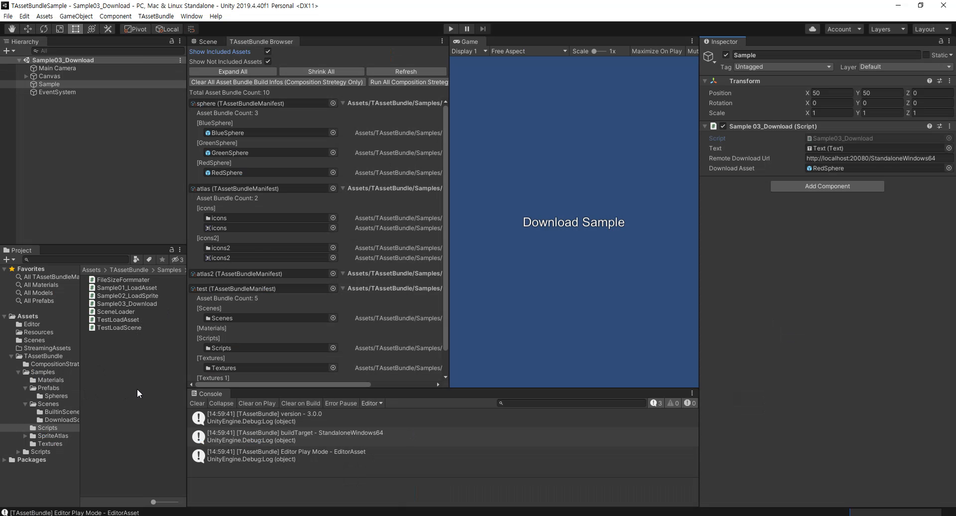
{"action": "left_click", "coordinate": [58, 372]}
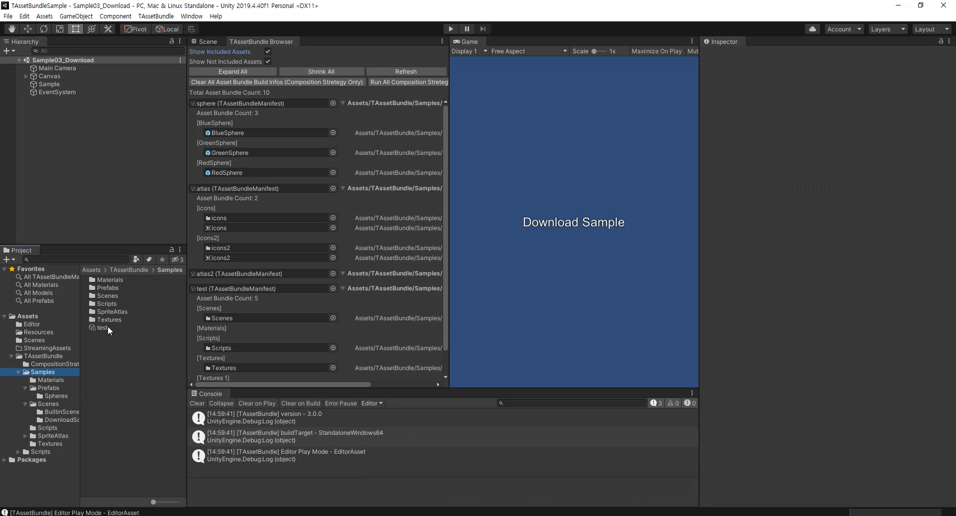
{"action": "left_click", "coordinate": [104, 327]}
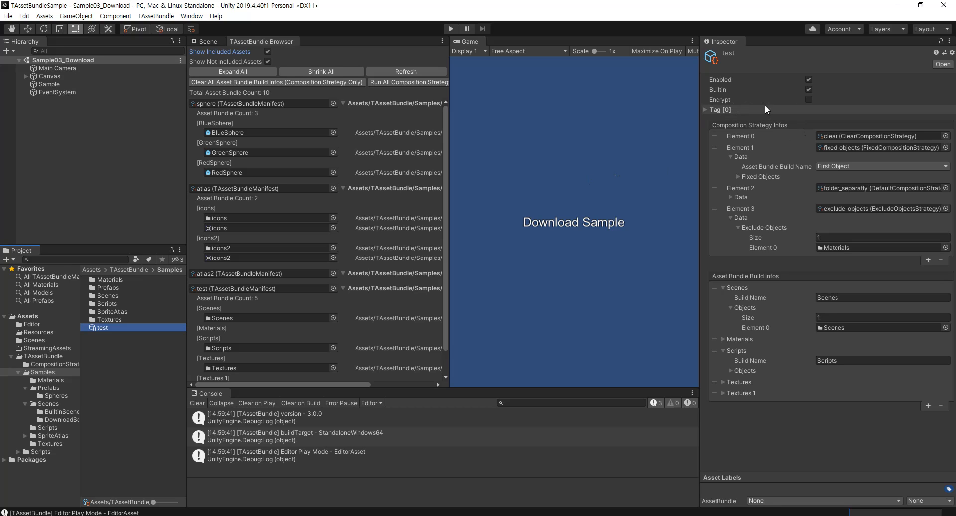
{"action": "left_click", "coordinate": [718, 110]}
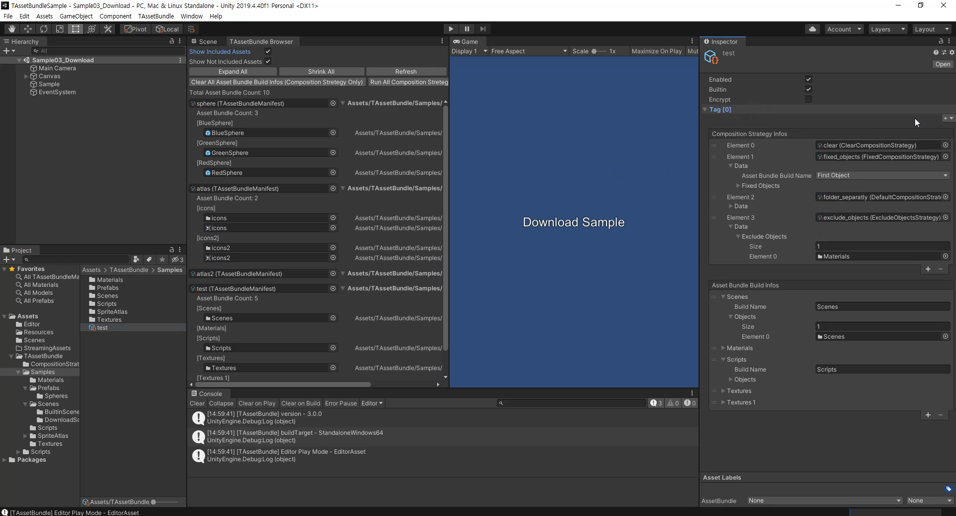
{"action": "left_click", "coordinate": [949, 118]}
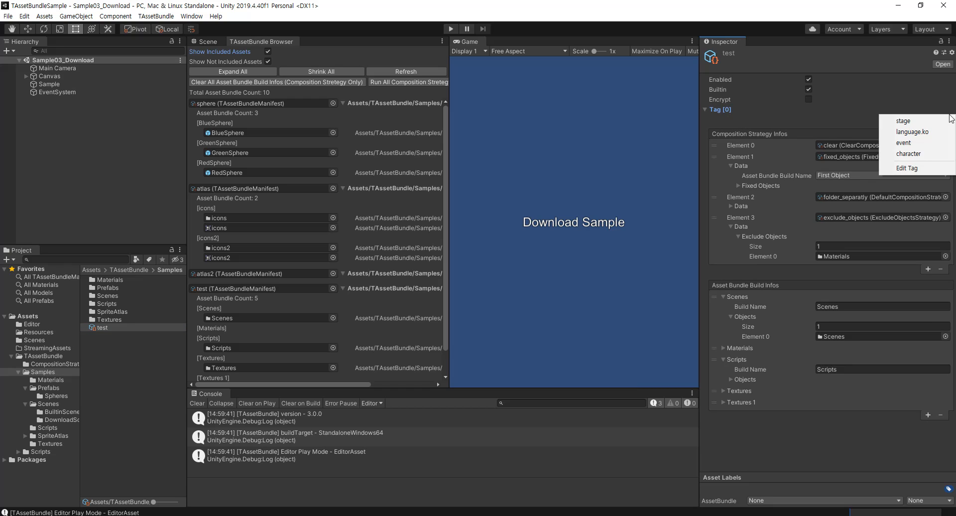
{"action": "left_click", "coordinate": [917, 121]}
{"action": "left_click", "coordinate": [947, 128]}
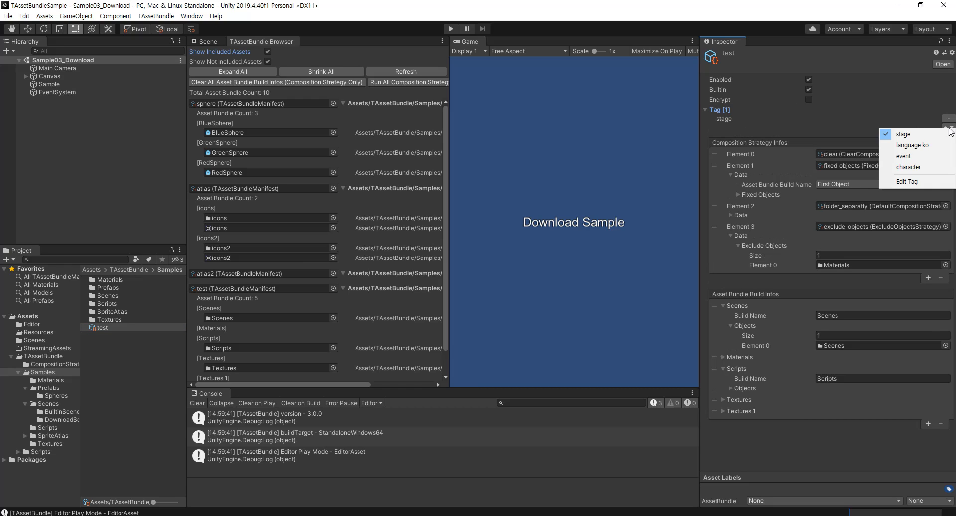
{"action": "left_click", "coordinate": [940, 170]}
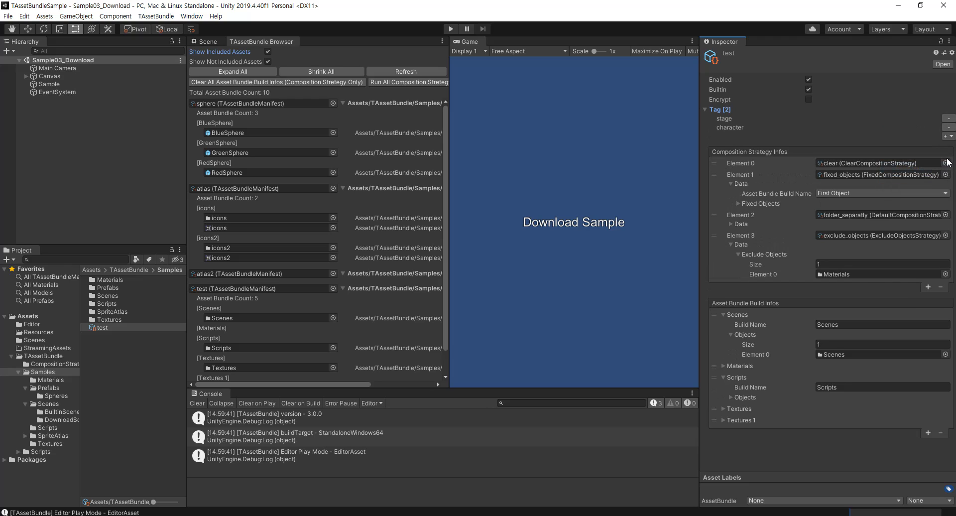
- Remove the stage tag from the test manifest, add it again and remove it once more
{"action": "left_click", "coordinate": [949, 119]}
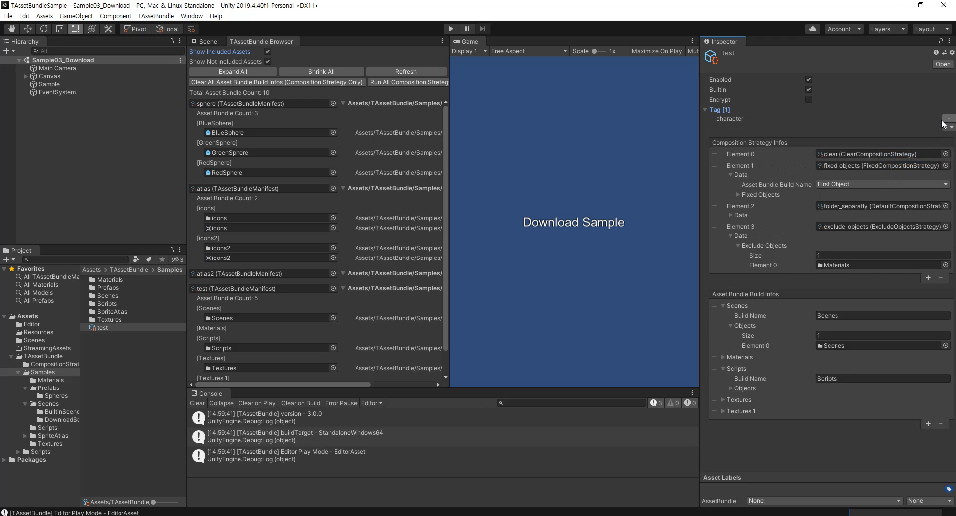
{"action": "left_click", "coordinate": [945, 127]}
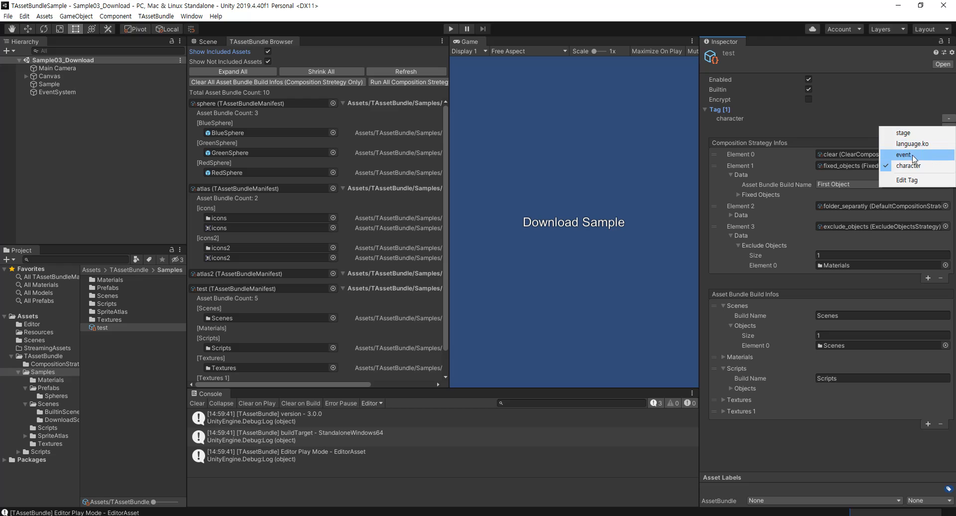
{"action": "left_click", "coordinate": [916, 132]}
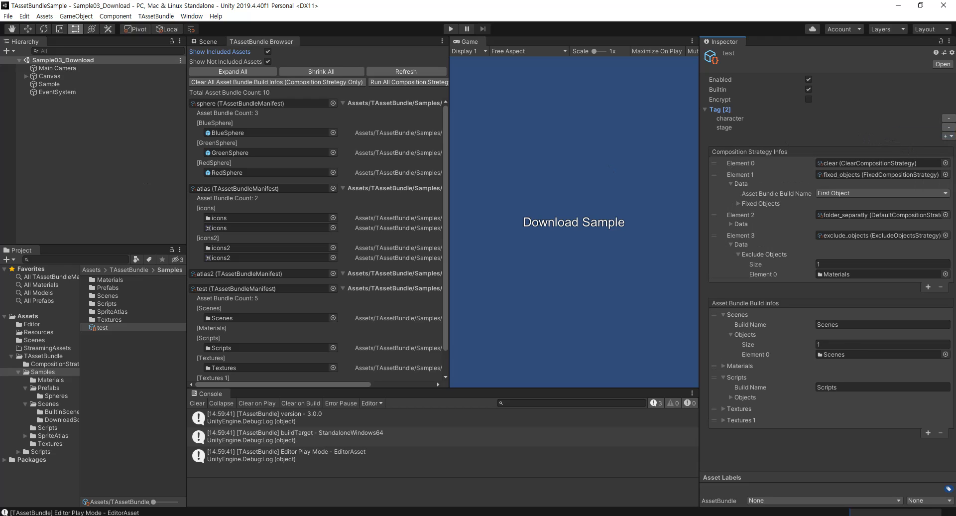
{"action": "left_click", "coordinate": [949, 128]}
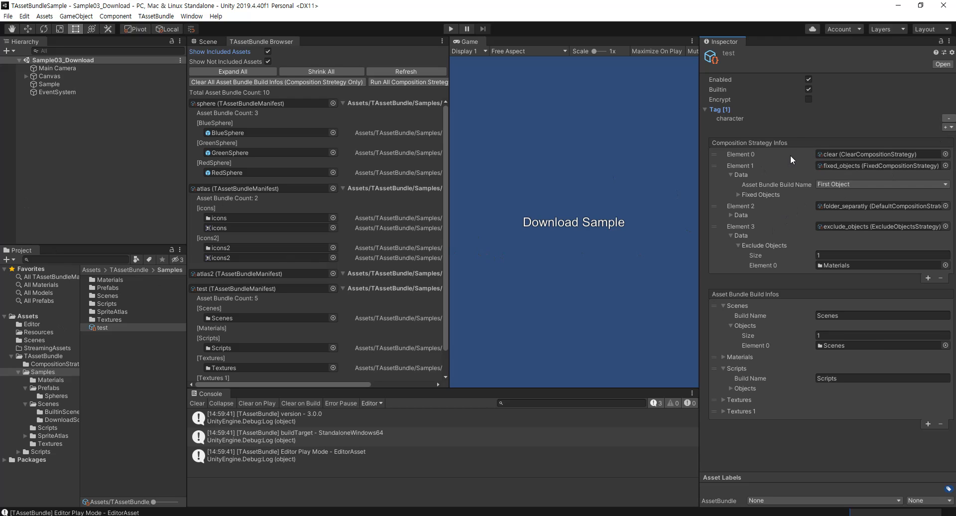
- Open the tag editor from the test manifest's tag options and move its window over the asset bundle browser
{"action": "left_click", "coordinate": [951, 127]}
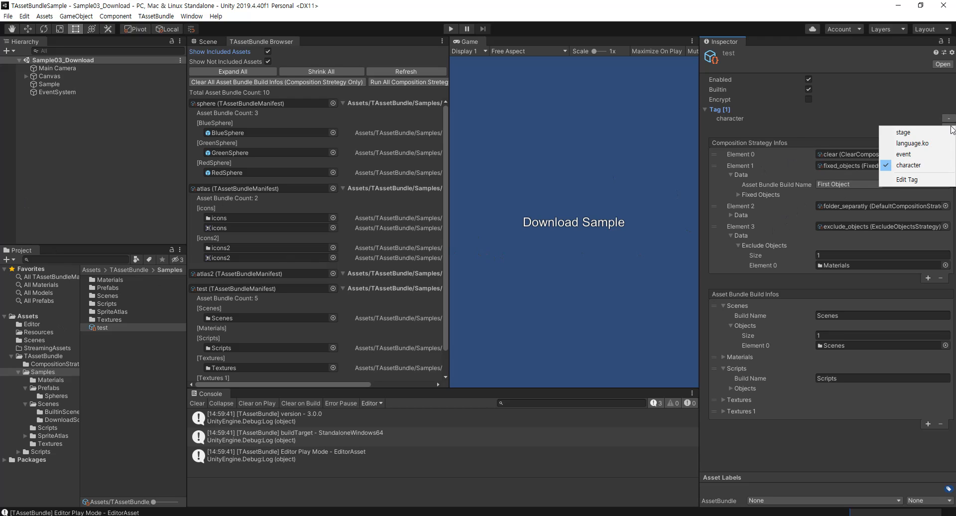
{"action": "left_click", "coordinate": [912, 180]}
{"action": "left_click_drag", "start_coordinate": [325, 169], "coordinate": [367, 142]}
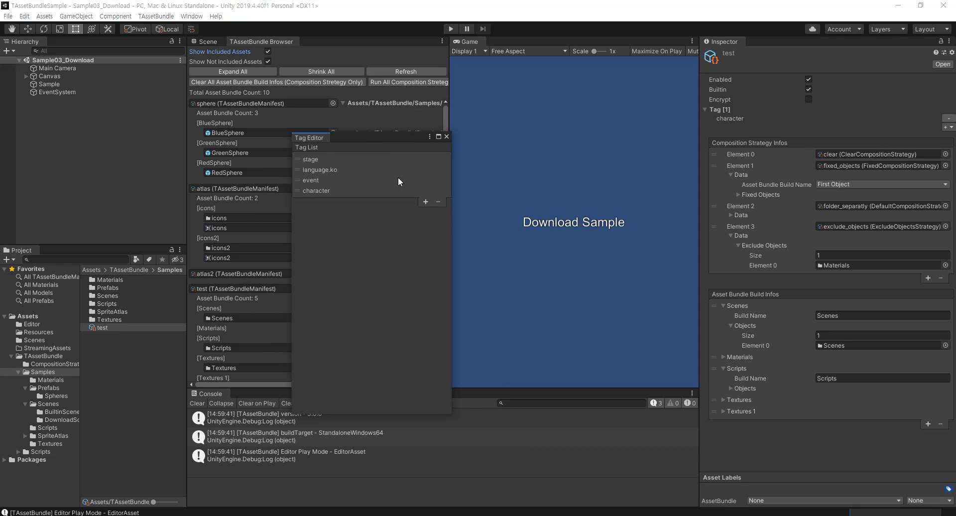
- Try to add the already used tag names event and stage to the tag list
{"action": "left_click", "coordinate": [426, 202]}
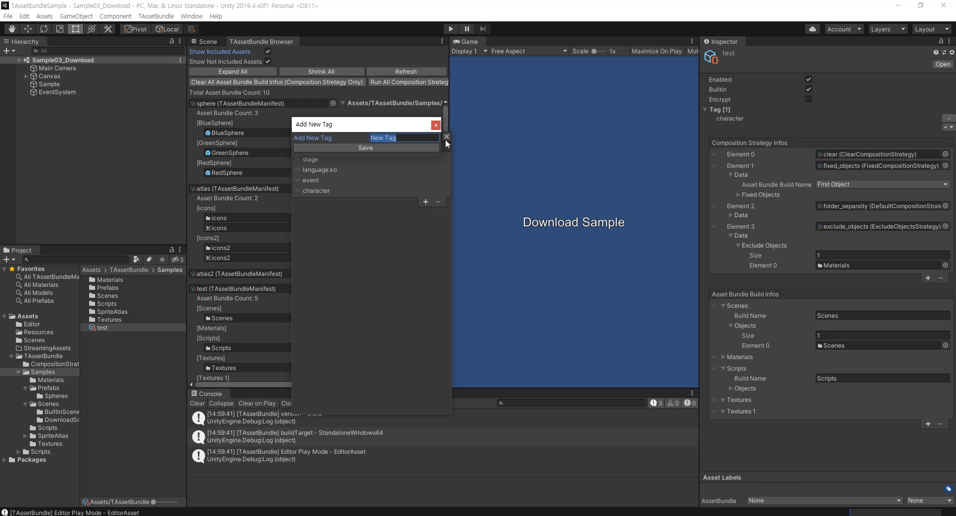
{"action": "type", "text": "event"}
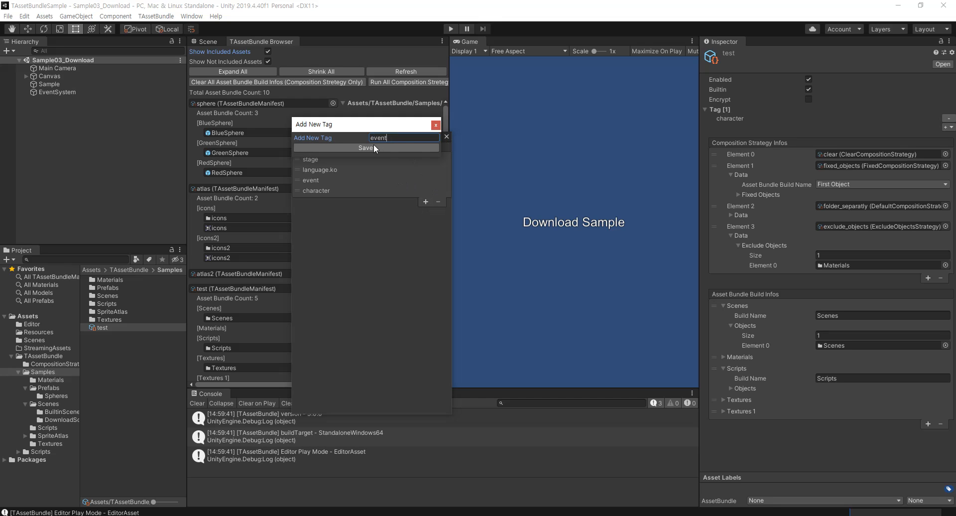
{"action": "left_click", "coordinate": [375, 147]}
{"action": "left_click", "coordinate": [426, 202]}
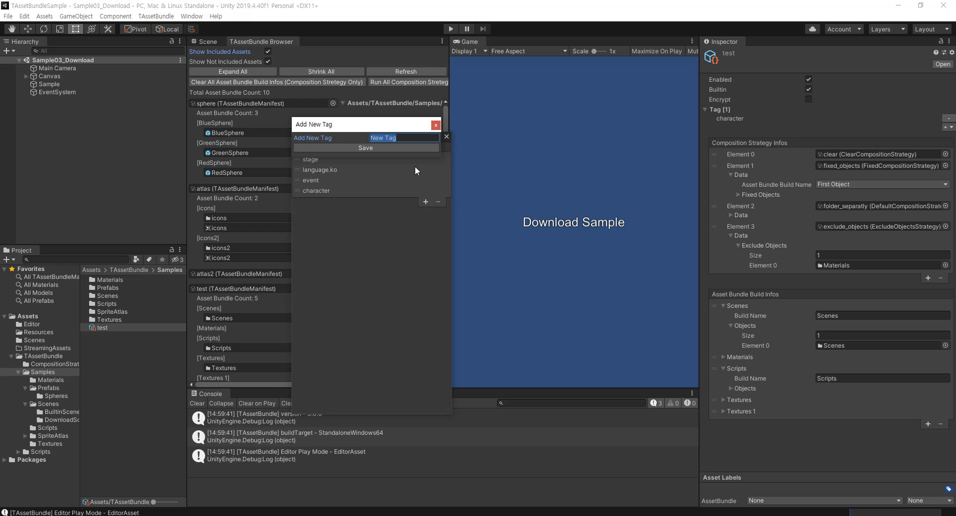
{"action": "type", "text": "stage"}
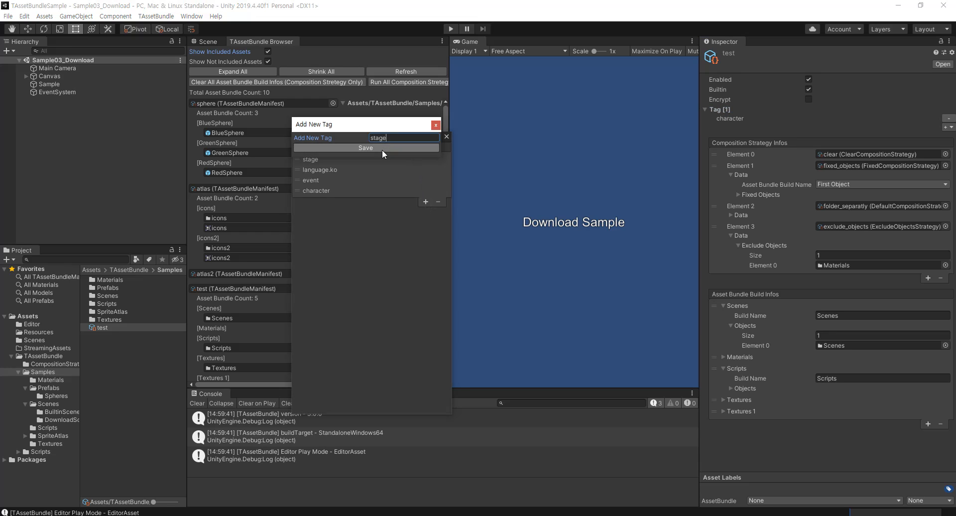
{"action": "left_click", "coordinate": [382, 149]}
- Add a new tag named character.new to the tag list and close the tag editor
{"action": "left_click_drag", "start_coordinate": [384, 136], "coordinate": [421, 124]}
{"action": "left_click", "coordinate": [460, 188]}
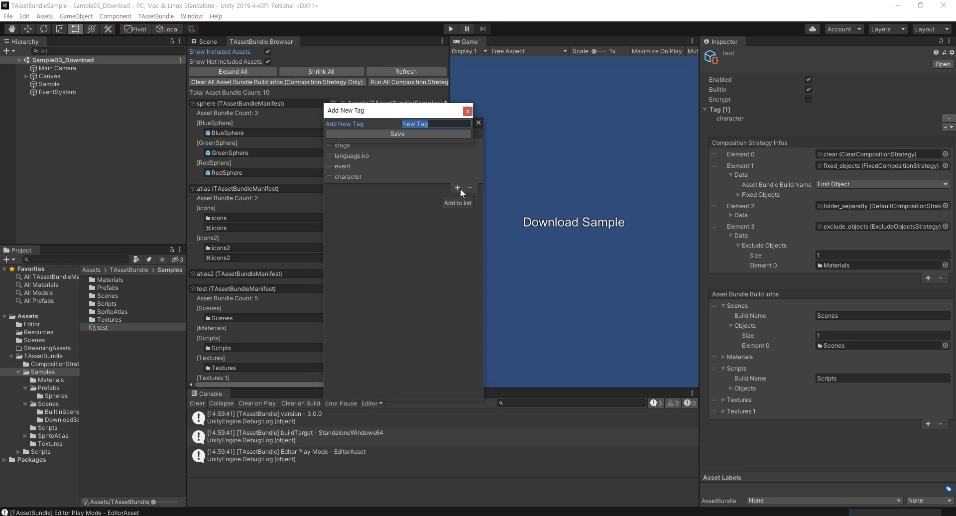
{"action": "type", "text": "character.new"}
{"action": "left_click", "coordinate": [406, 134]}
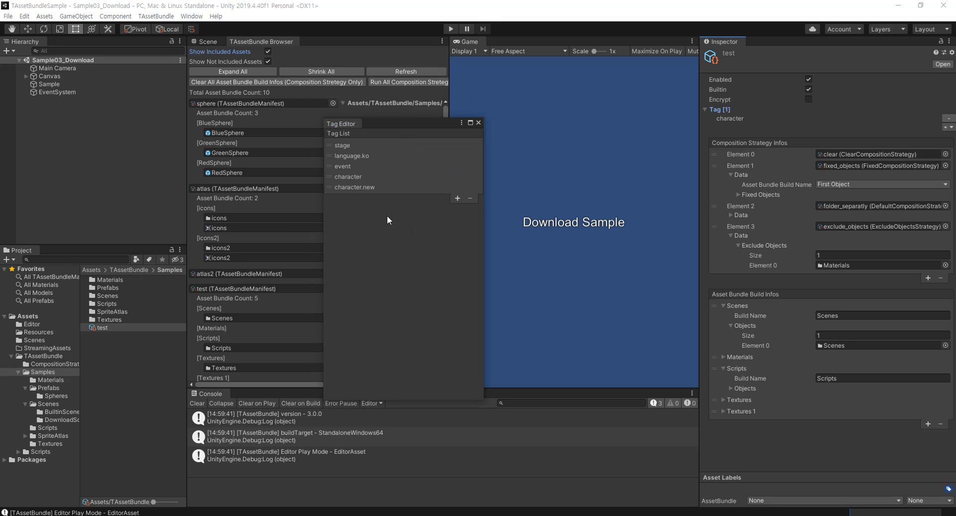
{"action": "left_click", "coordinate": [478, 123]}
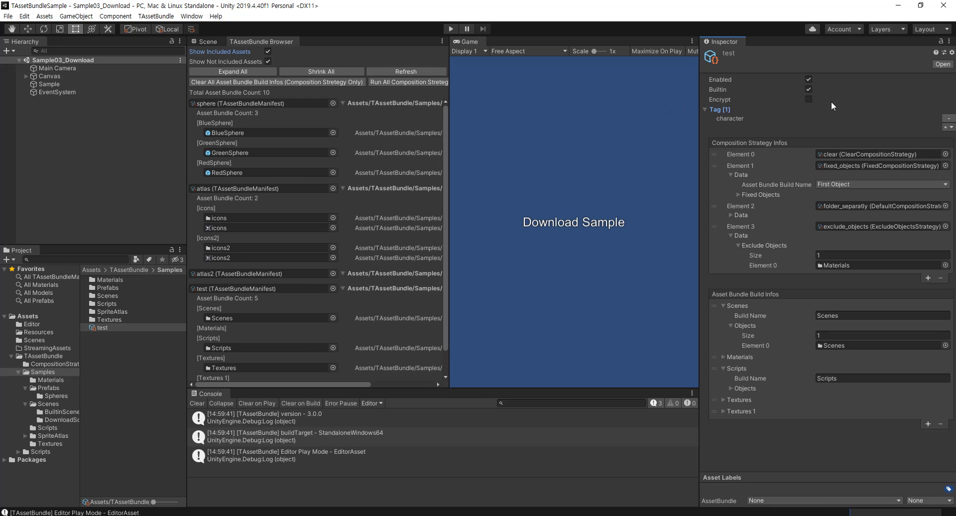
- Assign the character.new tag to the test manifest and remove its character tag
{"action": "left_click", "coordinate": [950, 128]}
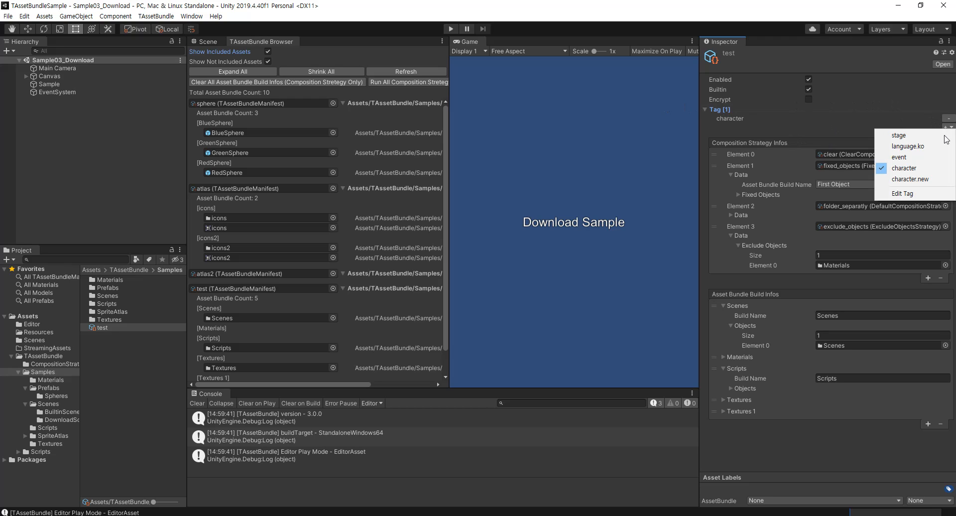
{"action": "left_click", "coordinate": [913, 181]}
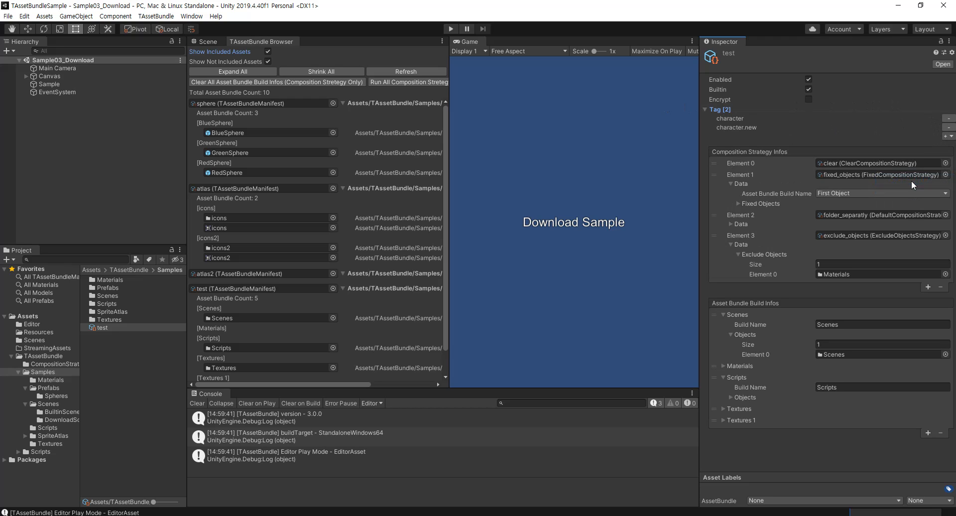
{"action": "left_click", "coordinate": [949, 119]}
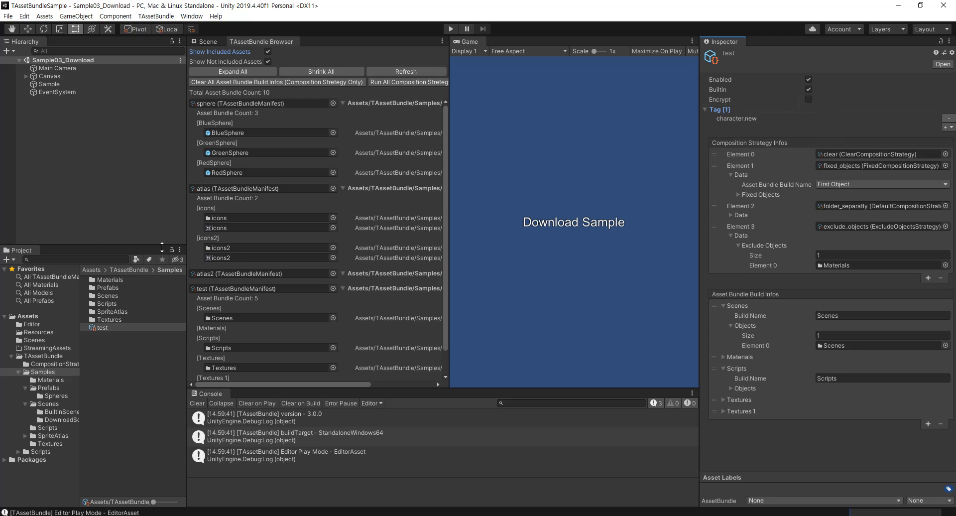
- Check the tags available to the test manifest, and widen the TAssetBundle Browser to show the full asset paths
{"action": "left_click", "coordinate": [947, 128]}
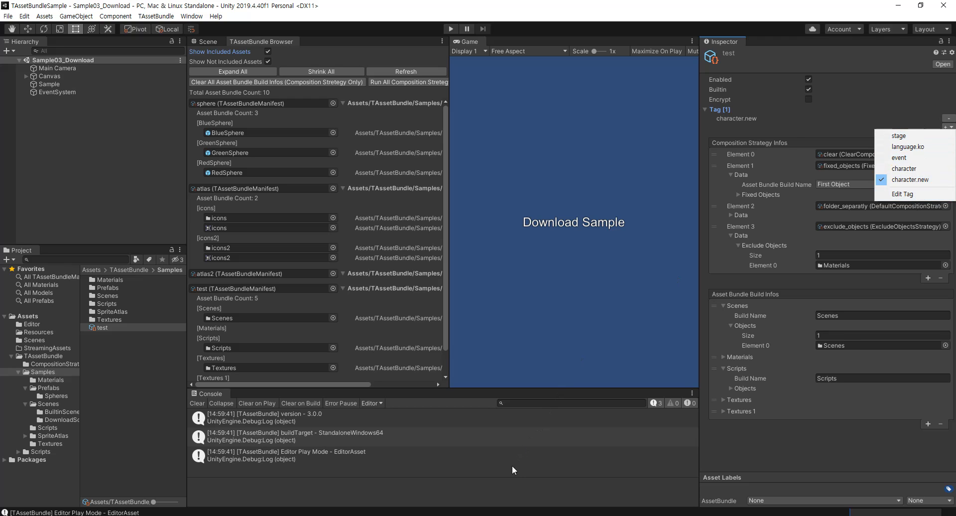
{"action": "left_click", "coordinate": [799, 127]}
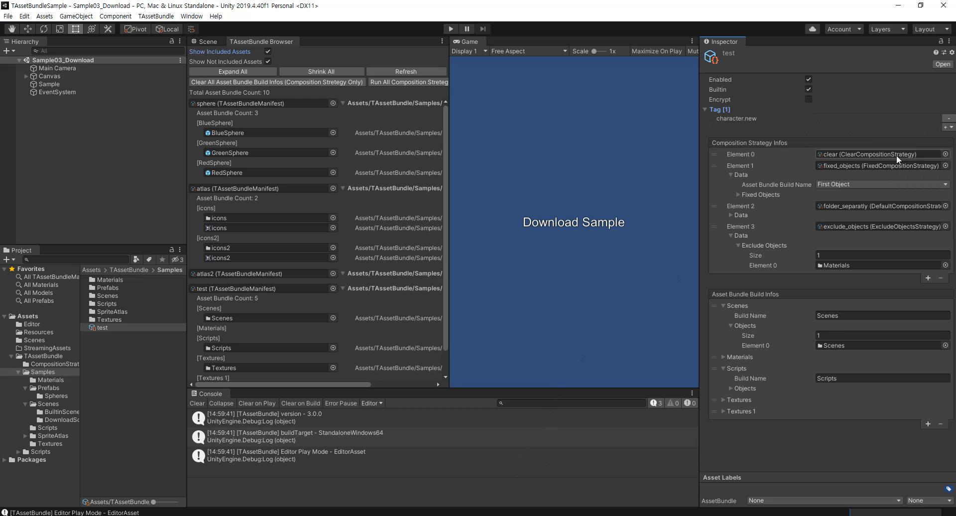
{"action": "left_click_drag", "start_coordinate": [445, 195], "coordinate": [570, 199]}
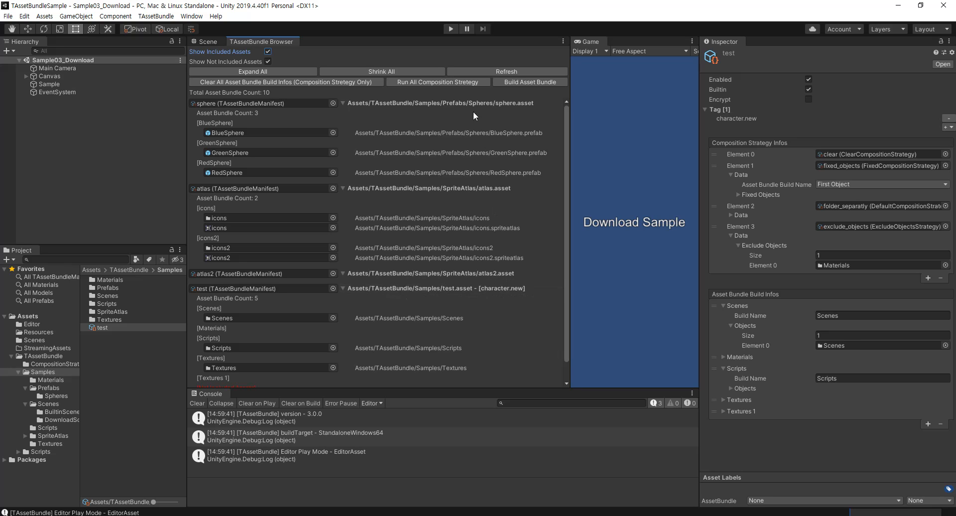
- Collapse all manifests in the TAssetBundle Browser, and switch to Visual Studio to examine the character tag in the GetDownloadSizeByTagsAsync call
{"action": "left_click", "coordinate": [352, 73]}
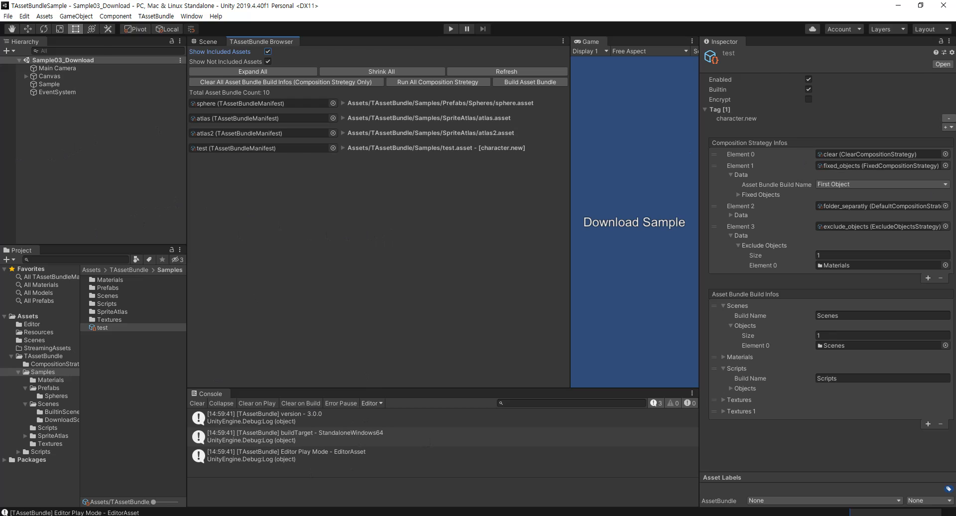
{"action": "key", "text": "alt+Tab"}
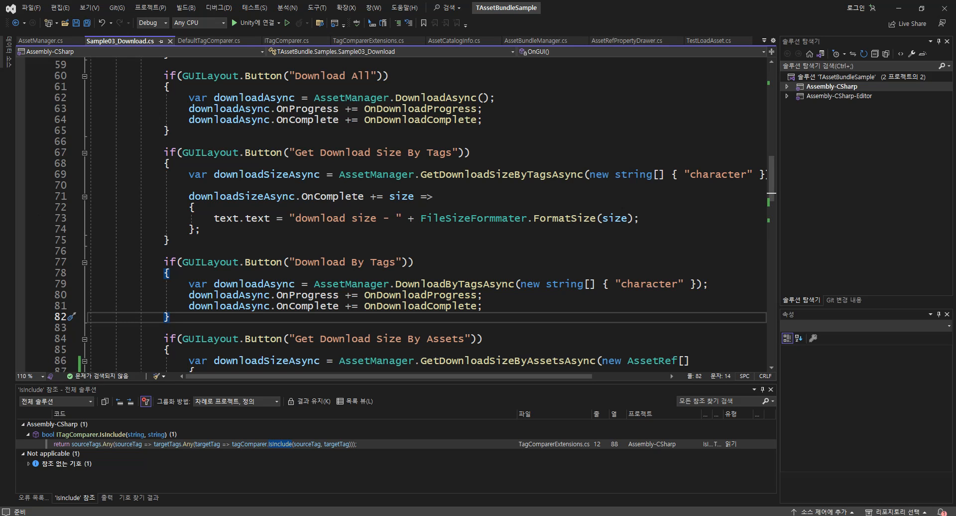
{"action": "left_click", "coordinate": [652, 175]}
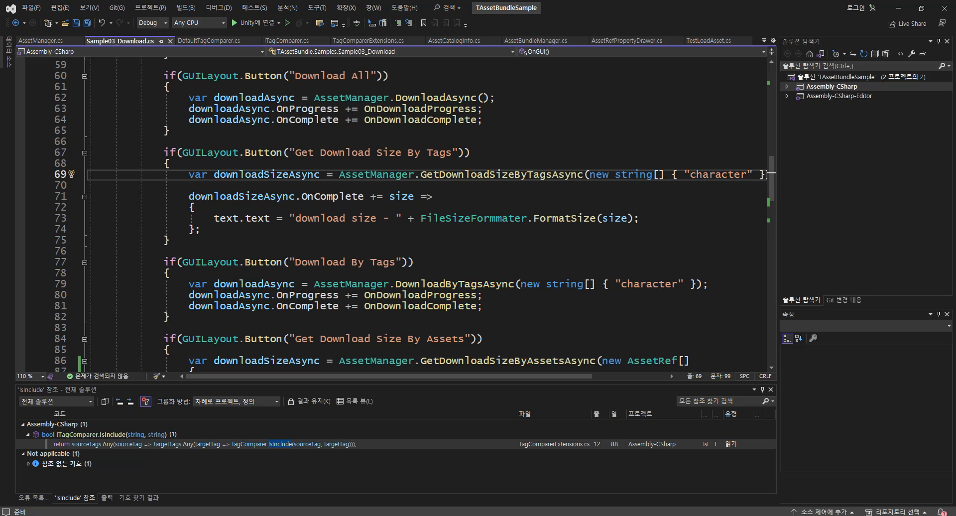
{"action": "left_click_drag", "start_coordinate": [182, 174], "coordinate": [196, 207]}
{"action": "double_click", "coordinate": [718, 175]}
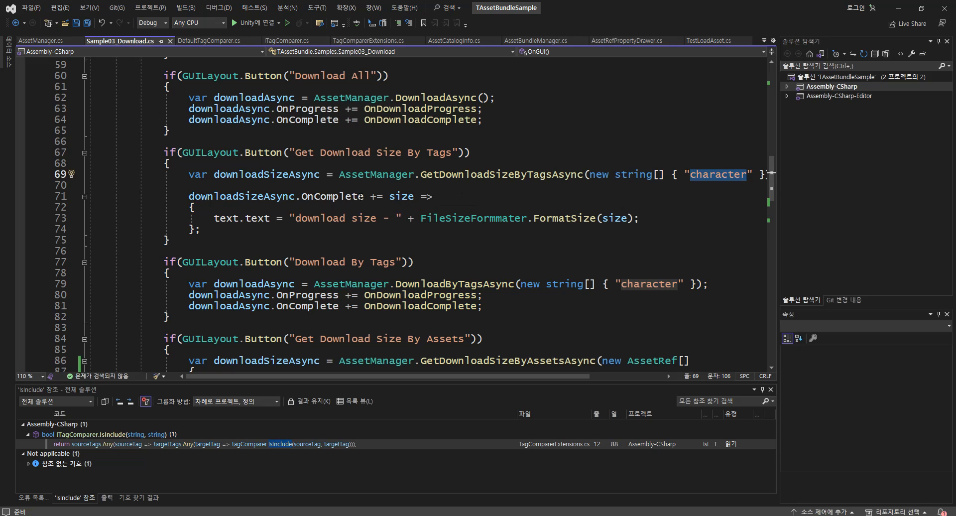
{"action": "left_click", "coordinate": [377, 186]}
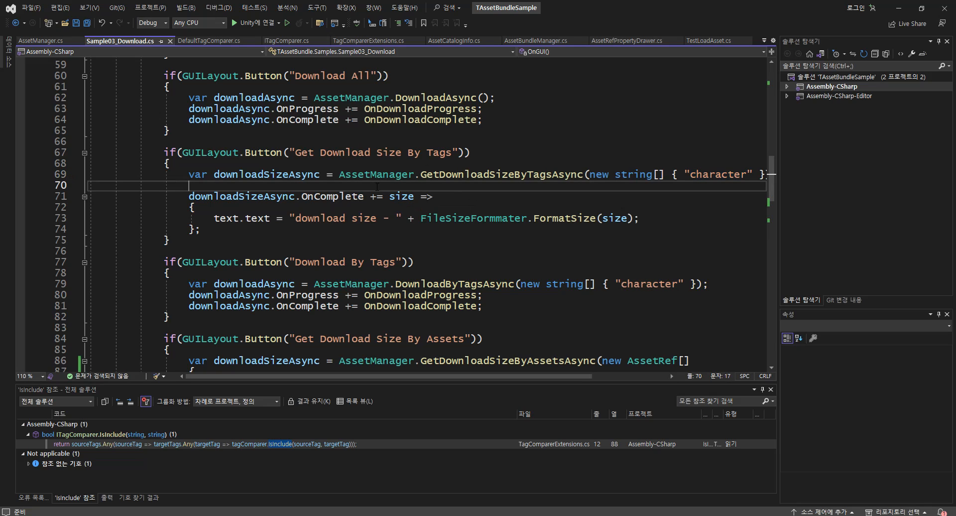
{"action": "left_click", "coordinate": [464, 210]}
- Switch back to Unity and open the DefaultTagComparer script from the TAssetBundle Scripts folder
{"action": "key", "text": "ctrl+Tab"}
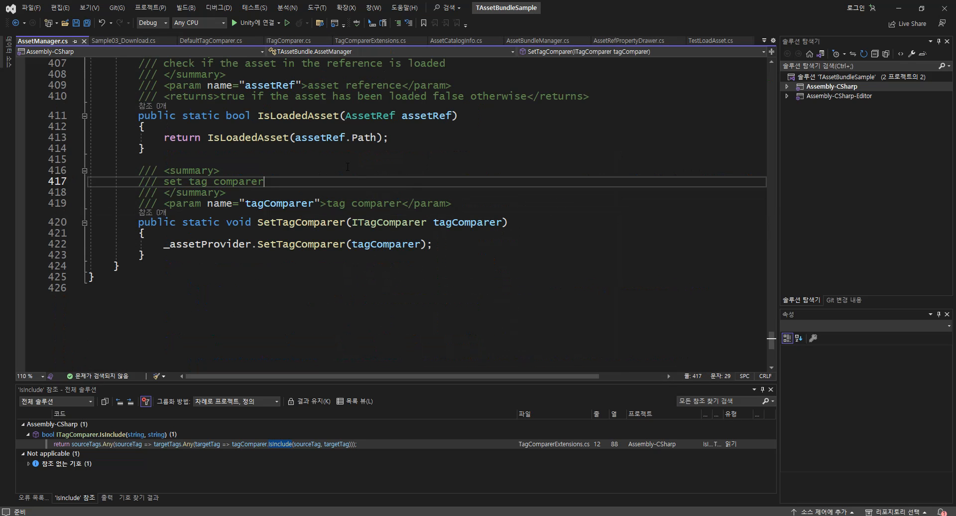
{"action": "key", "text": "ctrl+Tab"}
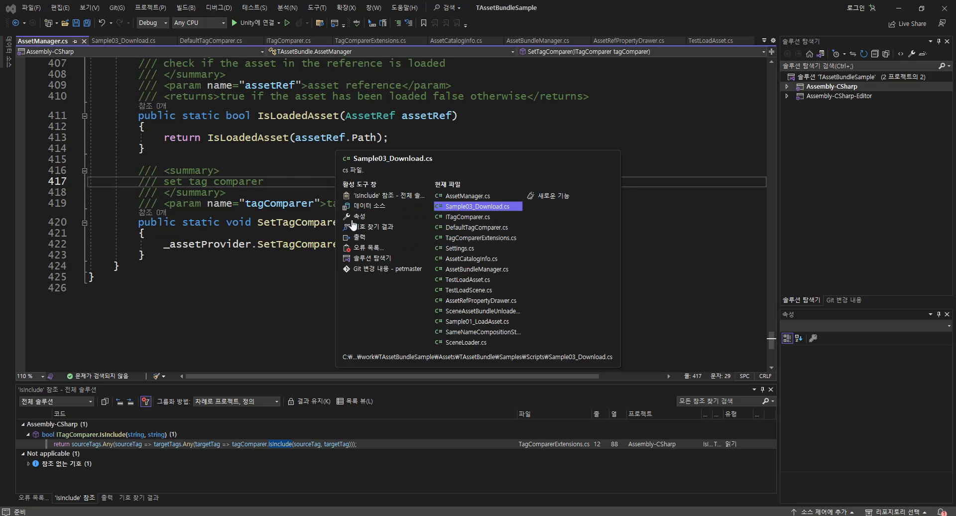
{"action": "key", "text": "alt+Tab"}
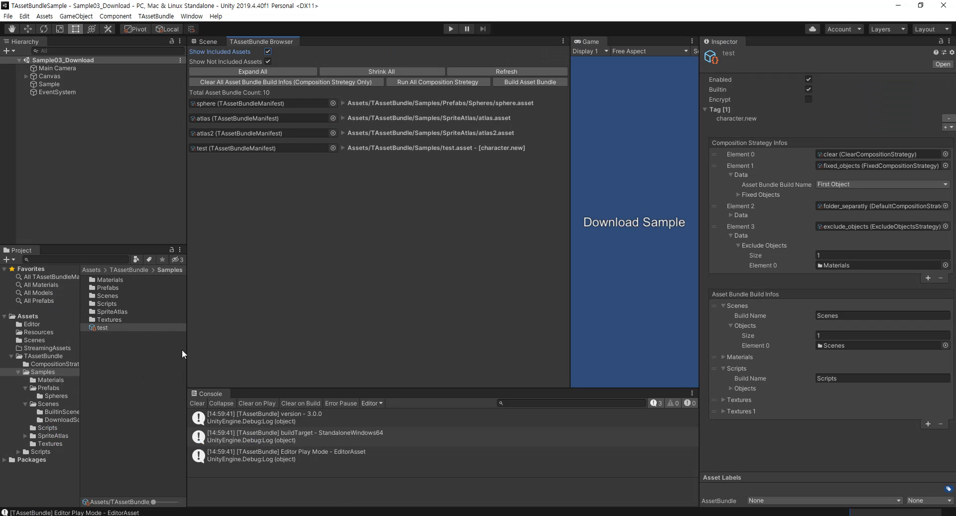
{"action": "left_click", "coordinate": [37, 451]}
{"action": "scroll", "coordinate": [125, 384], "scroll_direction": "down", "scroll_amount": 3}
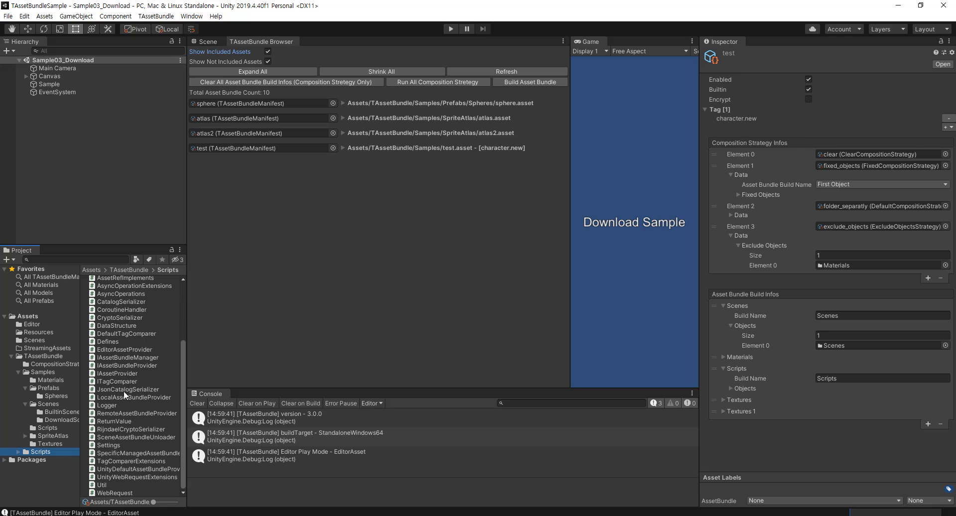
{"action": "double_click", "coordinate": [130, 333]}
- Examine the DefaultTagComparer class, in particular the source and target parameters of its IsInclude method
{"action": "left_click_drag", "start_coordinate": [215, 170], "coordinate": [374, 224]}
{"action": "left_click", "coordinate": [423, 243]}
{"action": "left_click", "coordinate": [299, 178]}
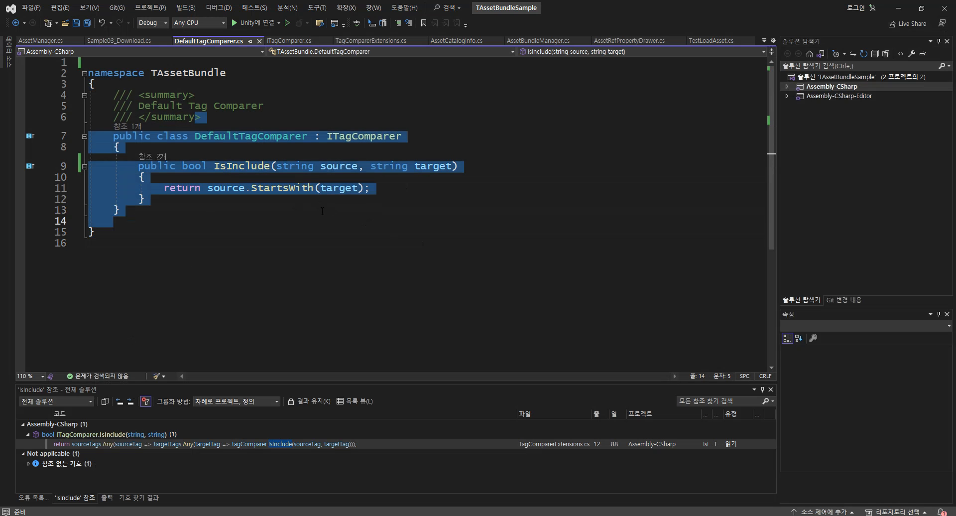
{"action": "left_click", "coordinate": [322, 210]}
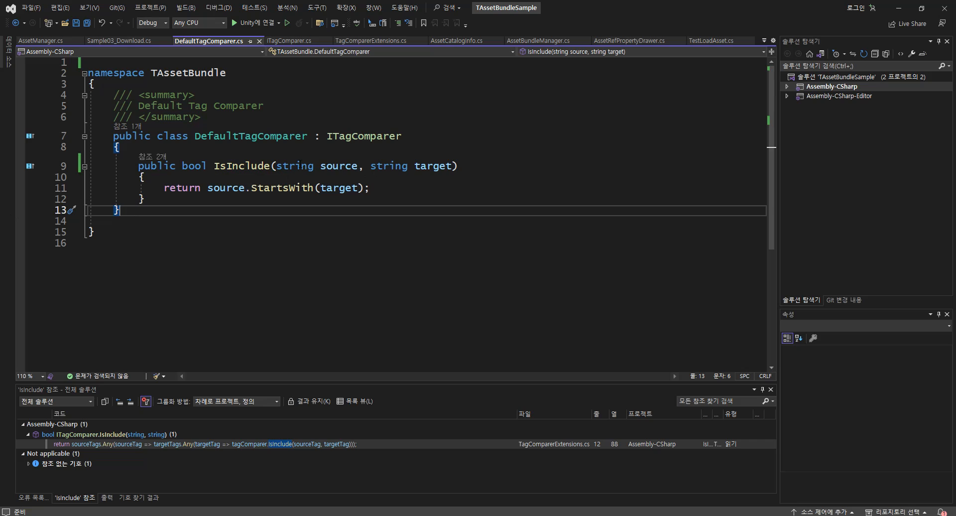
{"action": "left_click", "coordinate": [371, 166]}
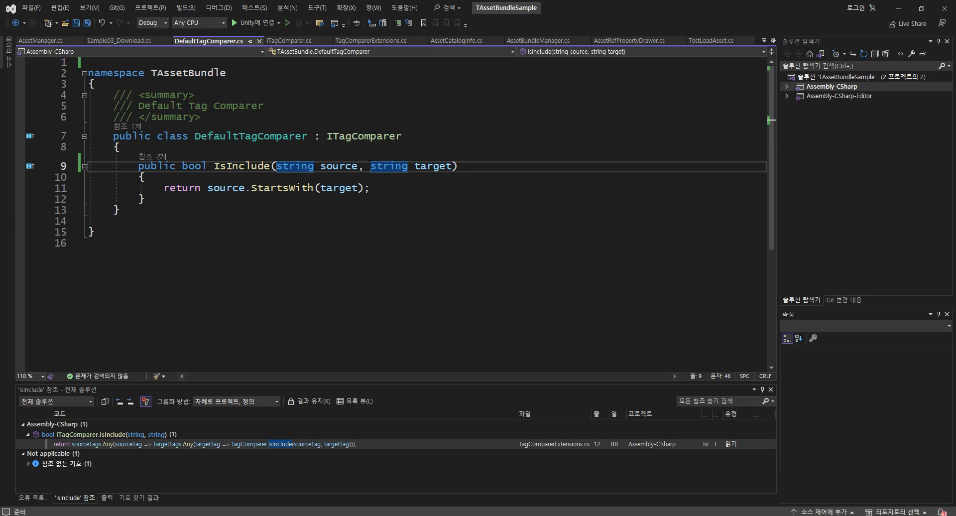
{"action": "key", "text": "shift+Right"}
{"action": "key", "text": "shift+Right"}
{"action": "key", "text": "shift+Right"}
{"action": "key", "text": "shift+Right"}
{"action": "key", "text": "shift+Right"}
{"action": "key", "text": "shift+Right"}
{"action": "key", "text": "shift+Right"}
{"action": "key", "text": "shift+Right"}
{"action": "left_click_drag", "start_coordinate": [277, 165], "coordinate": [371, 167]}
{"action": "left_click", "coordinate": [364, 167]}
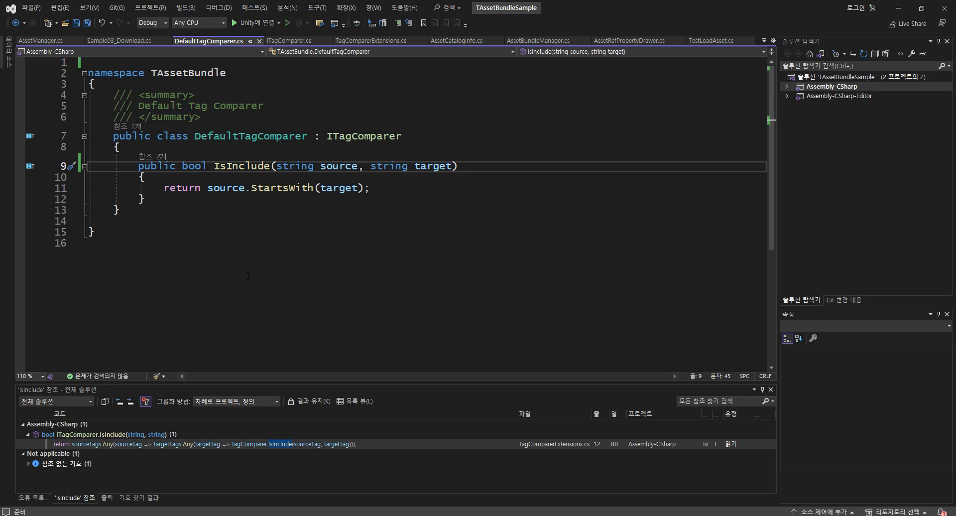
- Go to AssetManager.cs and examine the SetTagComparer method at the end of the class
{"action": "key", "text": "ctrl+Tab"}
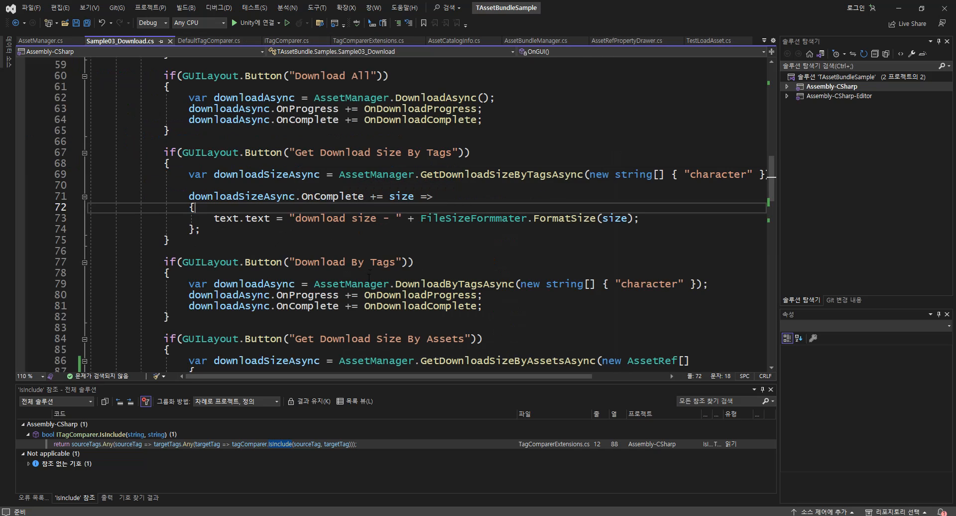
{"action": "key", "text": "ctrl+Tab"}
{"action": "key", "text": "Tab"}
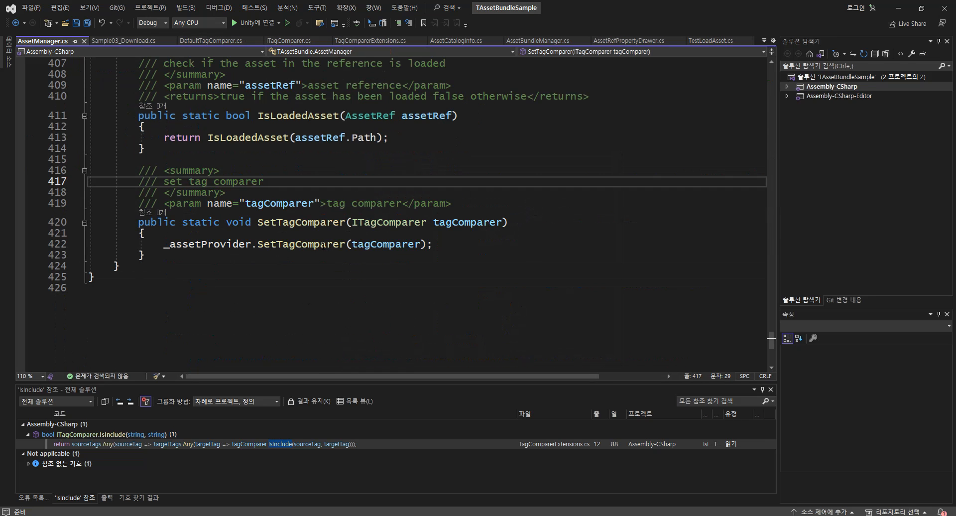
{"action": "left_click", "coordinate": [324, 245]}
{"action": "left_click_drag", "start_coordinate": [326, 160], "coordinate": [366, 256]}
{"action": "left_click", "coordinate": [366, 255]}
{"action": "left_click", "coordinate": [371, 204]}
{"action": "left_click", "coordinate": [378, 150]}
{"action": "left_click", "coordinate": [408, 298]}
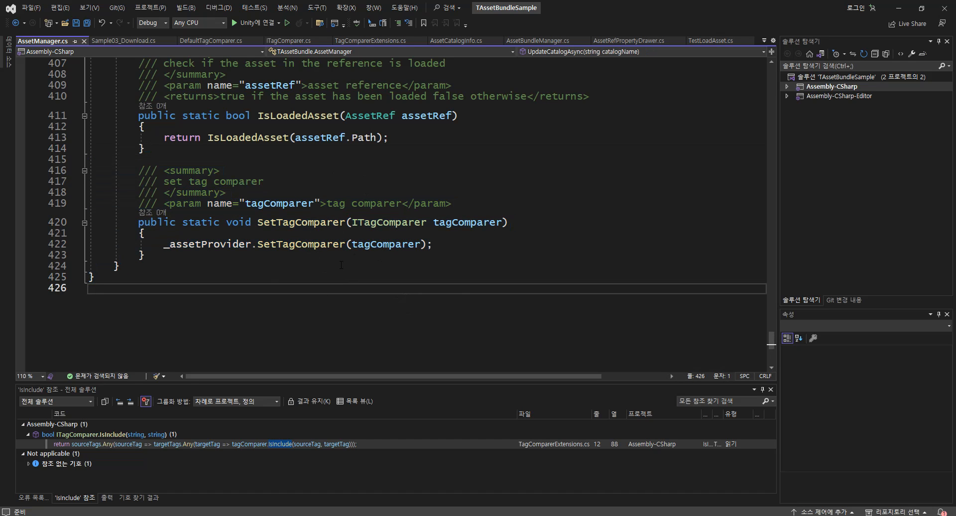
{"action": "left_click", "coordinate": [424, 265]}
- Return to Sample03_Download.cs and examine the AssetRef array passed to the GetDownloadSizeByAssetsAsync call
{"action": "key", "text": "ctrl+Tab"}
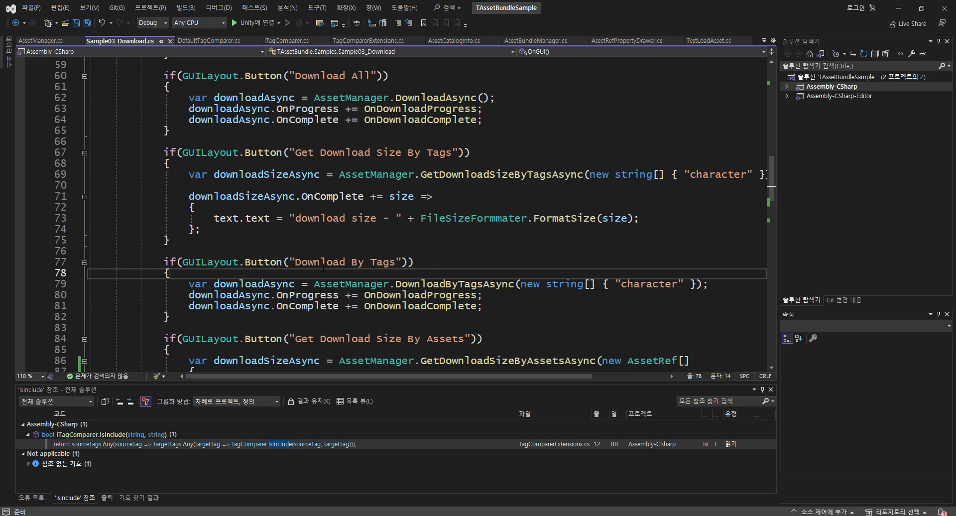
{"action": "scroll", "coordinate": [333, 247], "scroll_direction": "down", "scroll_amount": 3}
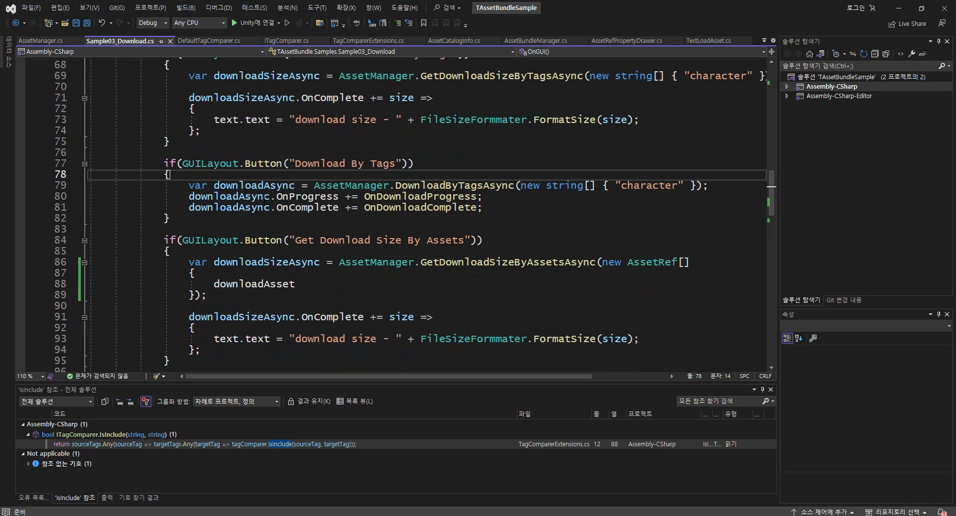
{"action": "scroll", "coordinate": [256, 211], "scroll_direction": "down", "scroll_amount": 3}
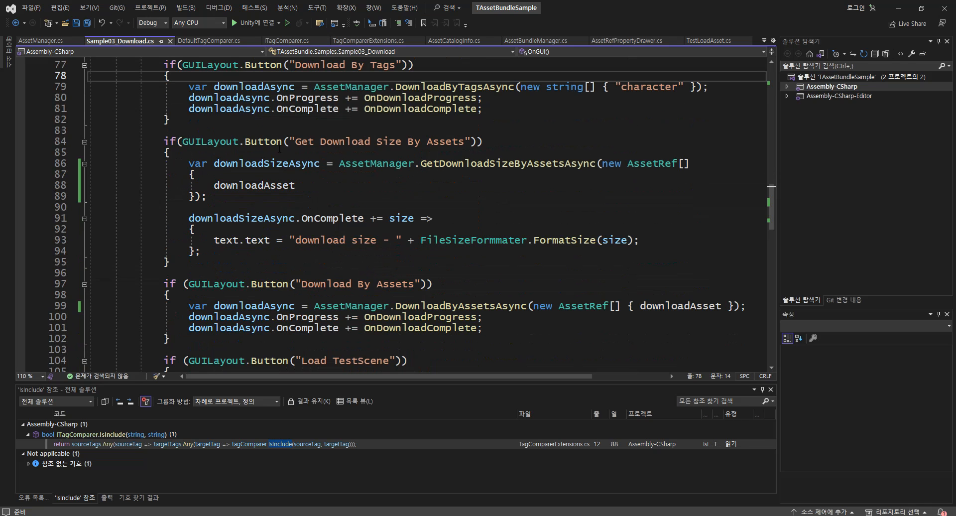
{"action": "left_click", "coordinate": [230, 120]}
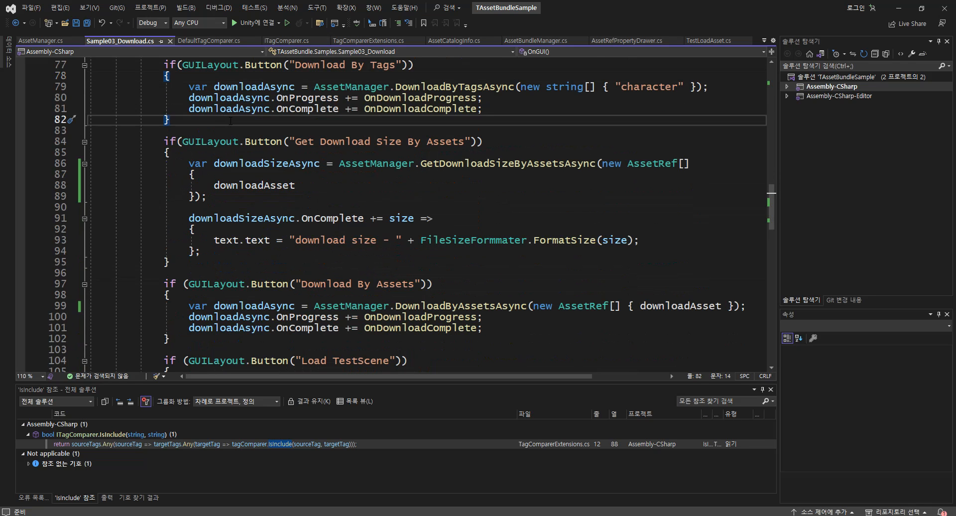
{"action": "scroll", "coordinate": [230, 120], "scroll_direction": "down", "scroll_amount": 1}
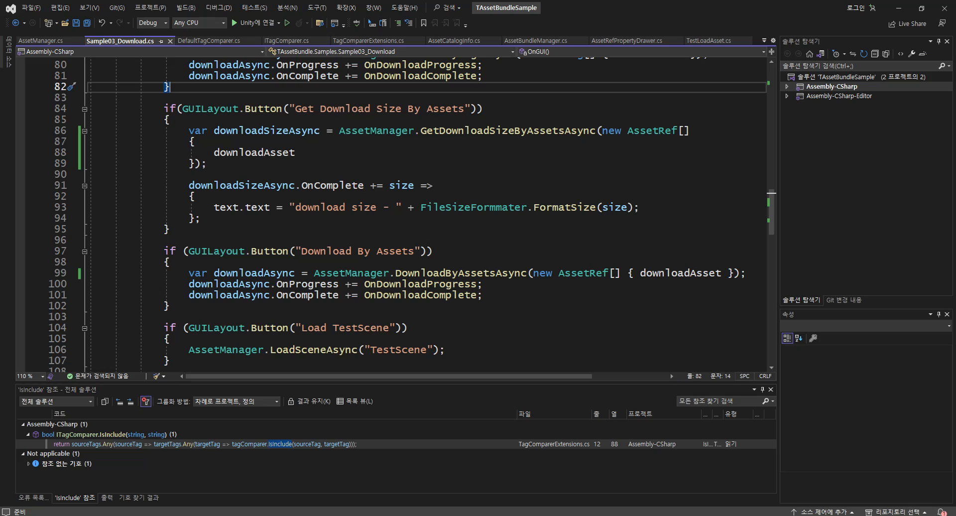
{"action": "double_click", "coordinate": [660, 130]}
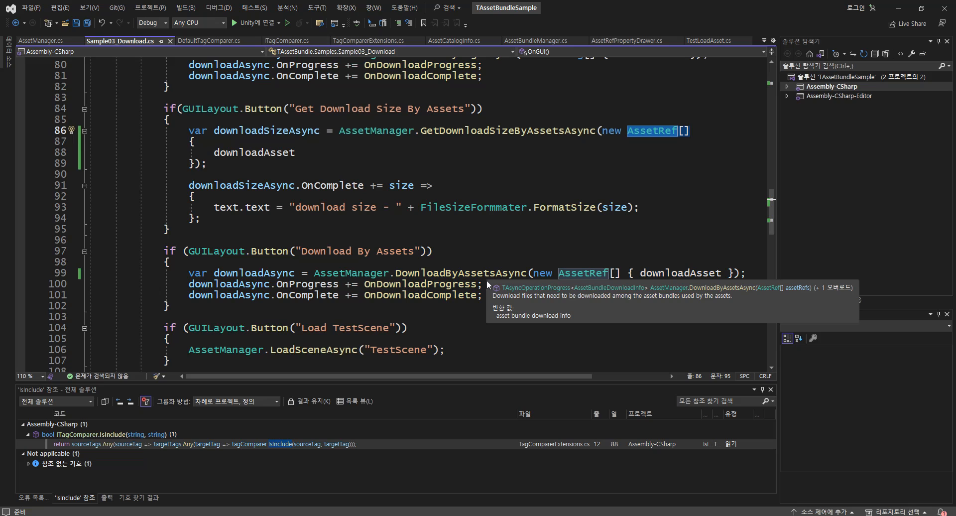
- Examine the DownloadByAssetsAsync call with its progress and completion handlers, and compare it with the tag-based download code
{"action": "left_click", "coordinate": [493, 271]}
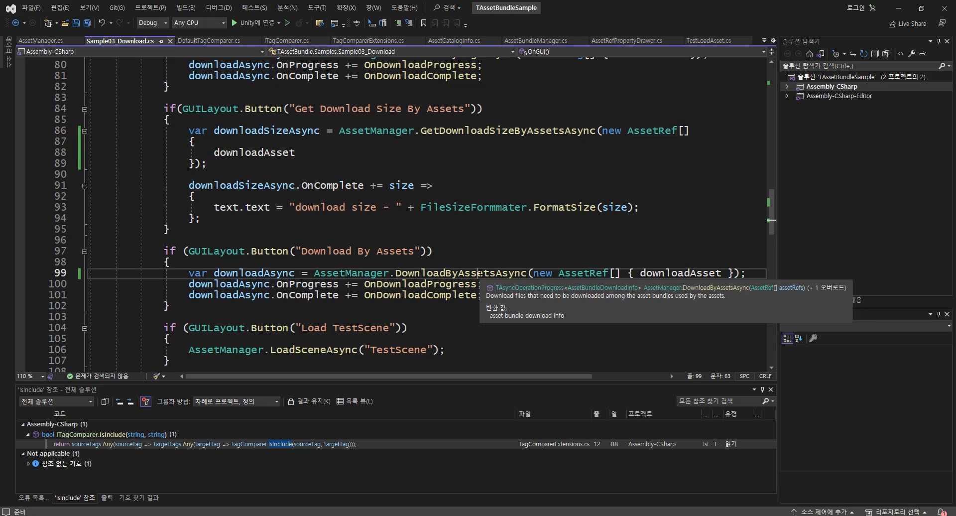
{"action": "scroll", "coordinate": [493, 271], "scroll_direction": "down", "scroll_amount": 1}
{"action": "left_click", "coordinate": [473, 252]}
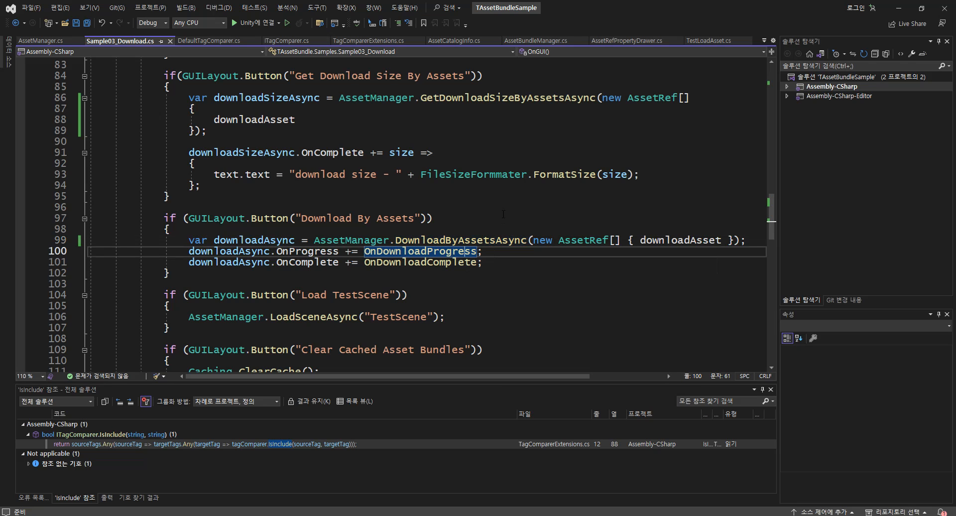
{"action": "scroll", "coordinate": [492, 252], "scroll_direction": "up", "scroll_amount": 3}
{"action": "left_click_drag", "start_coordinate": [226, 119], "coordinate": [417, 309]}
{"action": "left_click", "coordinate": [413, 316]}
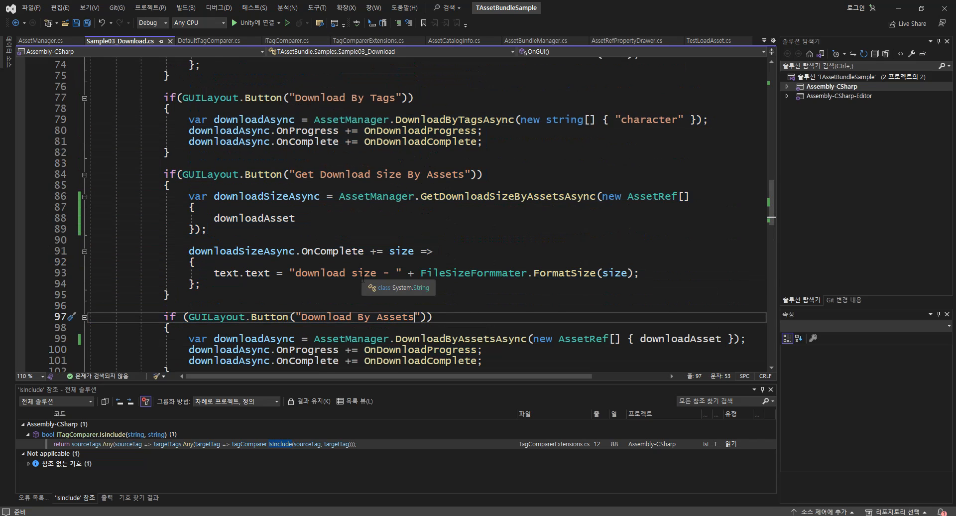
{"action": "scroll", "coordinate": [363, 280], "scroll_direction": "down", "scroll_amount": 1}
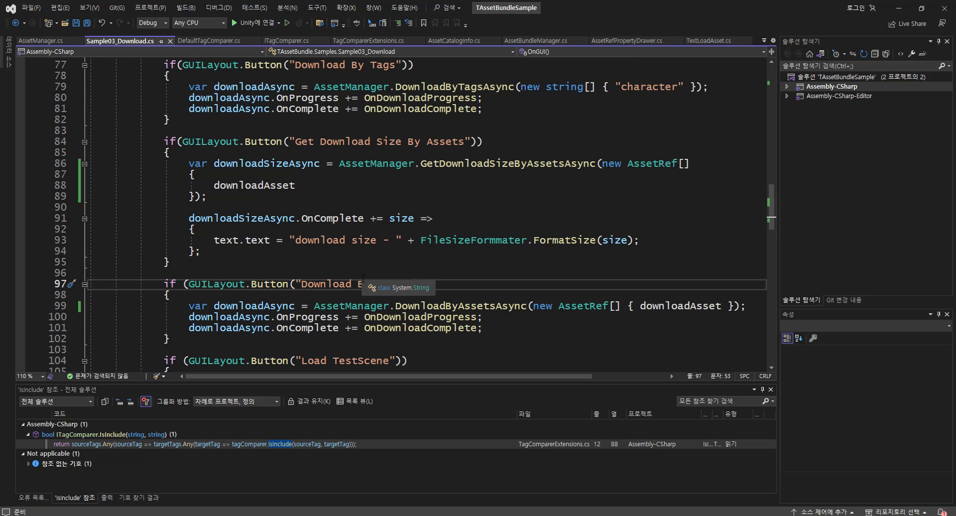
{"action": "scroll", "coordinate": [363, 279], "scroll_direction": "down", "scroll_amount": 1}
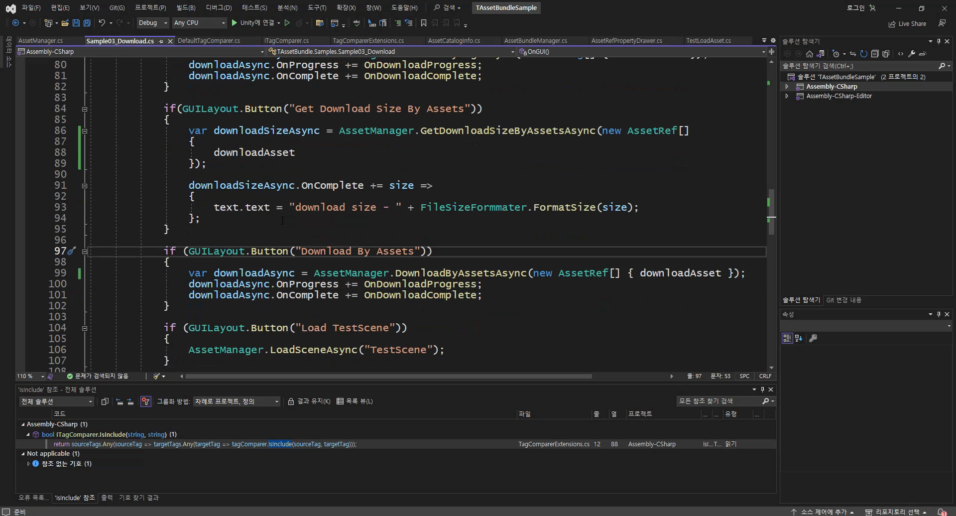
- Switch to Unity, widen the Game view by narrowing the TAssetBundle Browser, and expand all manifests in the browser
{"action": "key", "text": "alt+Tab"}
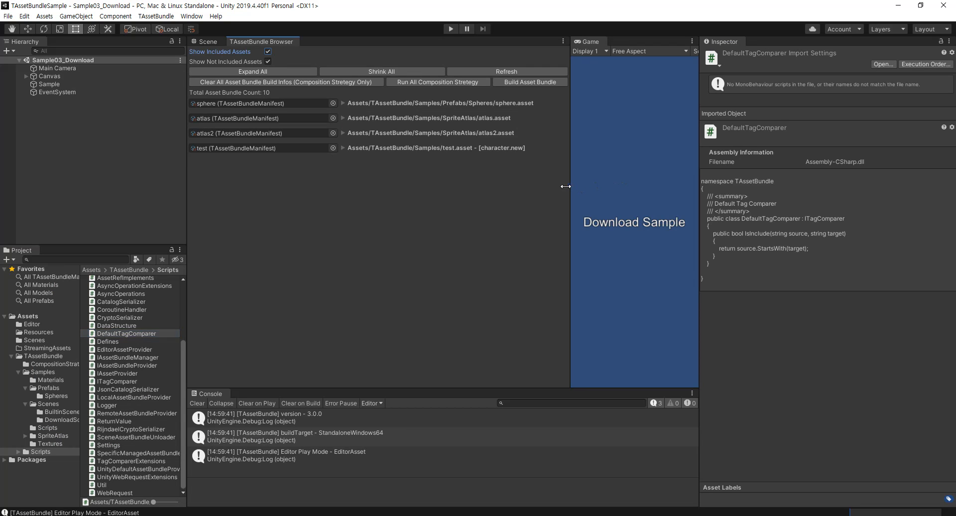
{"action": "left_click_drag", "start_coordinate": [570, 184], "coordinate": [437, 196]}
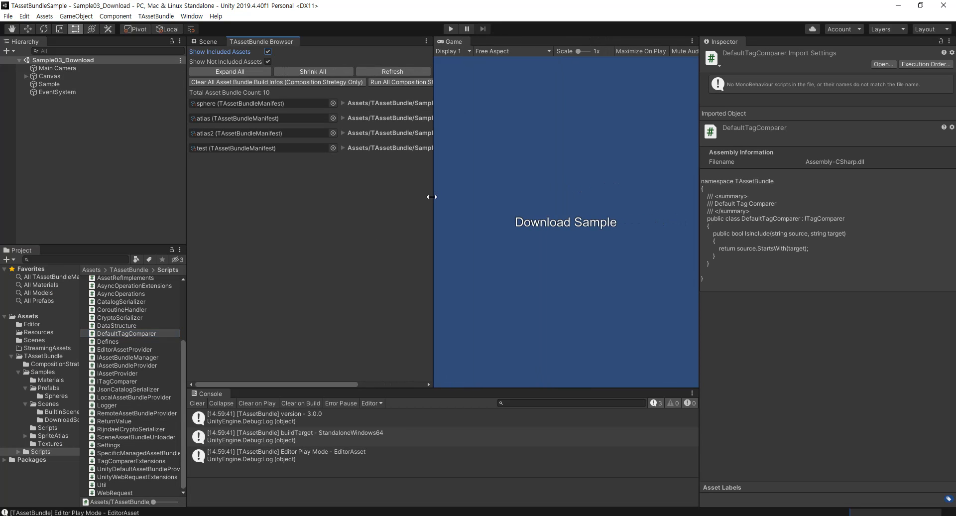
{"action": "left_click", "coordinate": [232, 70]}
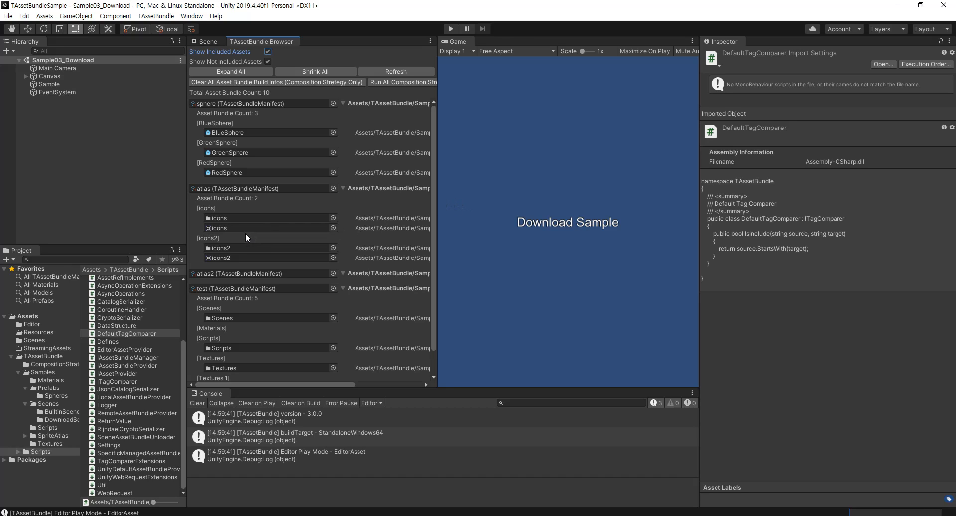
- Open the Web Server Test window, turn the server off and on again, and position the window over the Hierarchy
{"action": "left_click", "coordinate": [157, 16]}
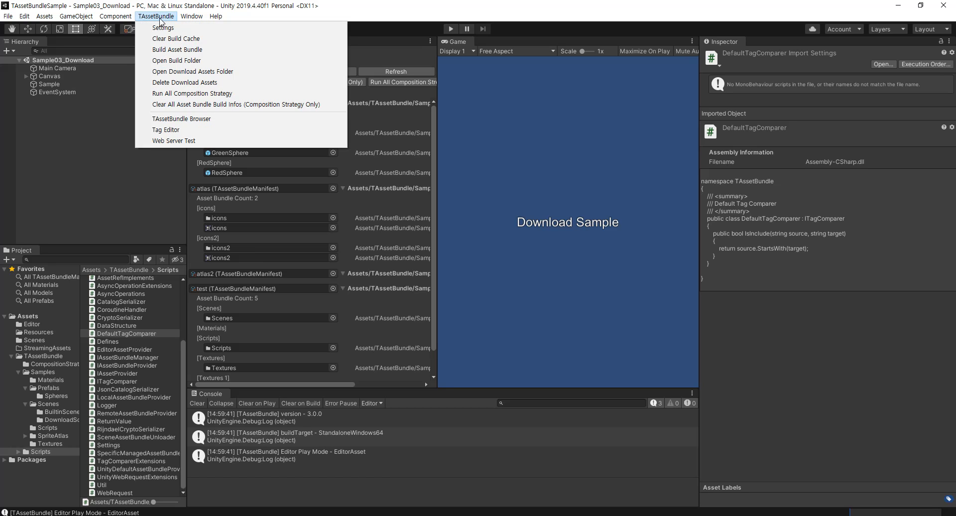
{"action": "left_click", "coordinate": [185, 141]}
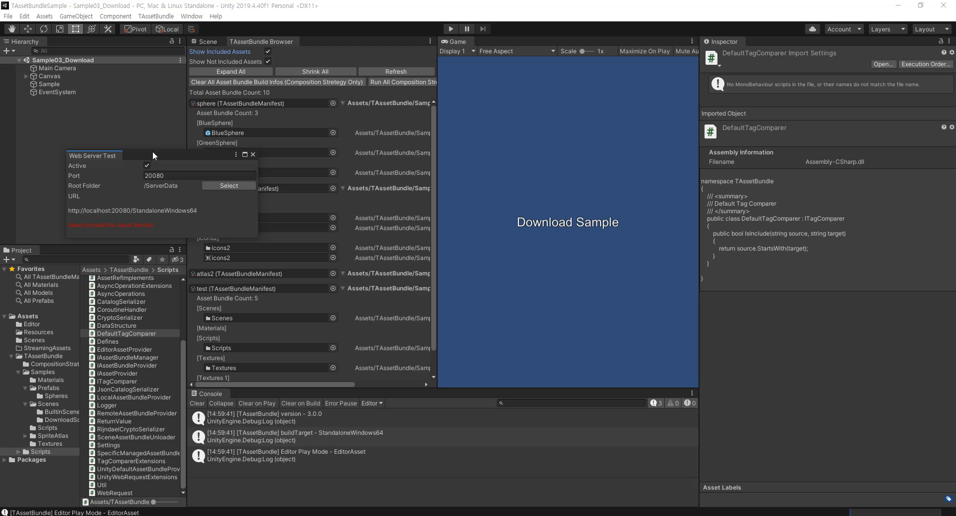
{"action": "left_click_drag", "start_coordinate": [152, 151], "coordinate": [153, 129]}
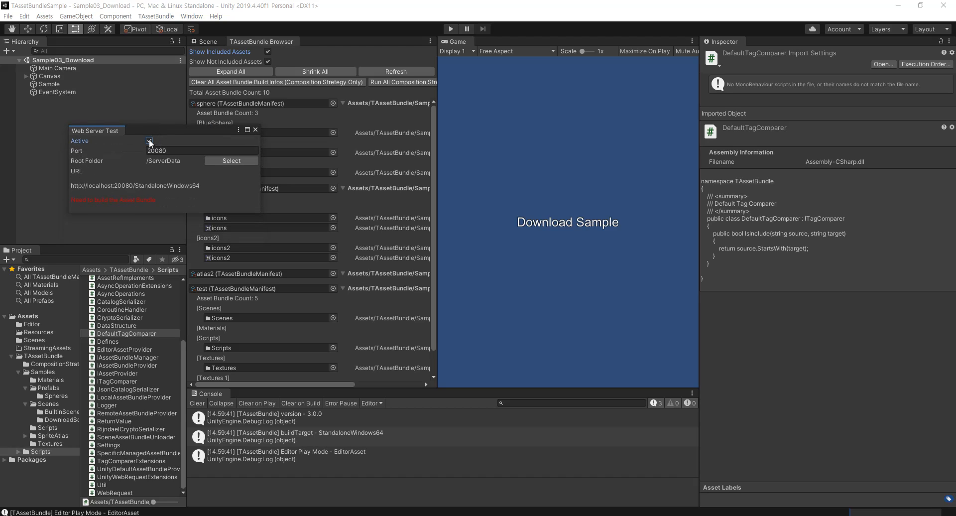
{"action": "left_click", "coordinate": [149, 140]}
{"action": "left_click", "coordinate": [149, 141]}
{"action": "left_click_drag", "start_coordinate": [165, 132], "coordinate": [168, 131]}
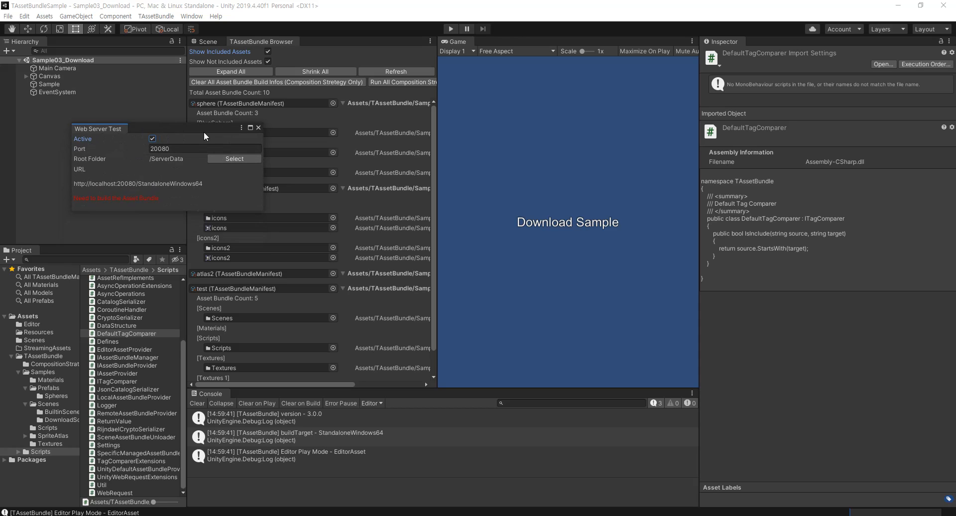
{"action": "left_click_drag", "start_coordinate": [194, 126], "coordinate": [169, 128]}
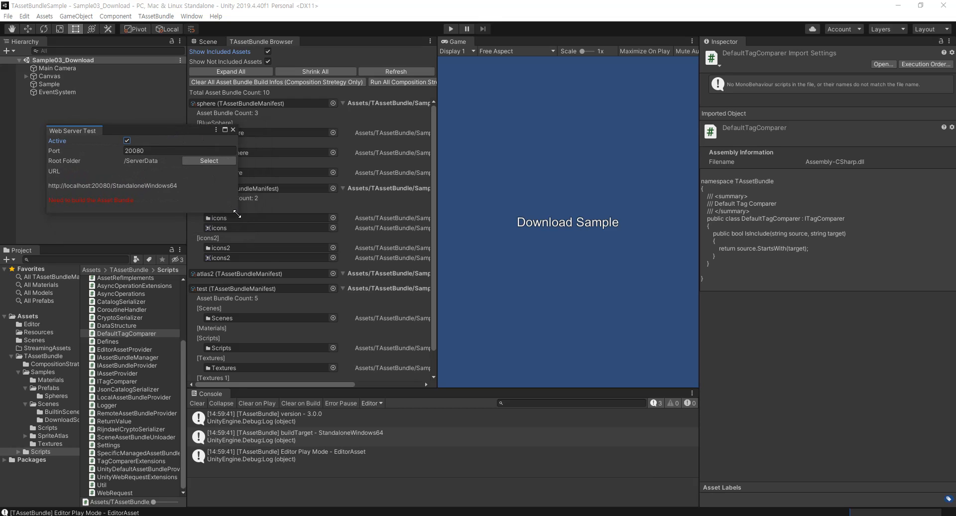
- Enlarge and reposition the Web Server Test window, widen the TAssetBundle Browser, and build the asset bundles for StandaloneWindows64
{"action": "left_click_drag", "start_coordinate": [237, 214], "coordinate": [269, 265]}
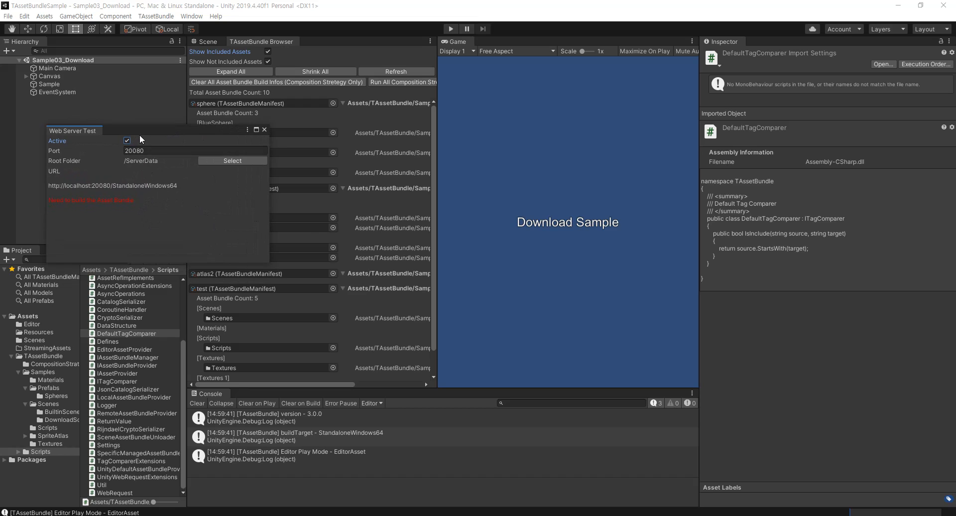
{"action": "left_click_drag", "start_coordinate": [139, 133], "coordinate": [194, 139]}
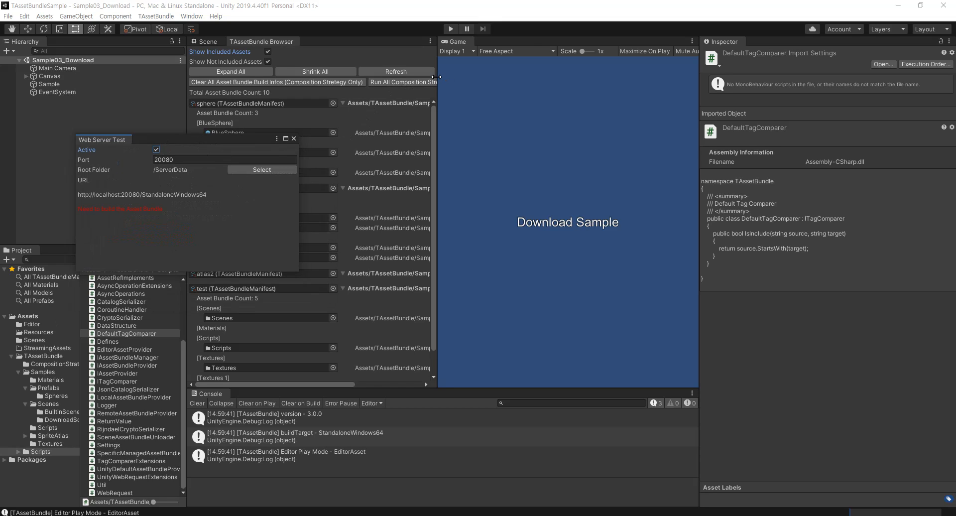
{"action": "left_click_drag", "start_coordinate": [437, 78], "coordinate": [496, 80]}
{"action": "left_click", "coordinate": [473, 83]}
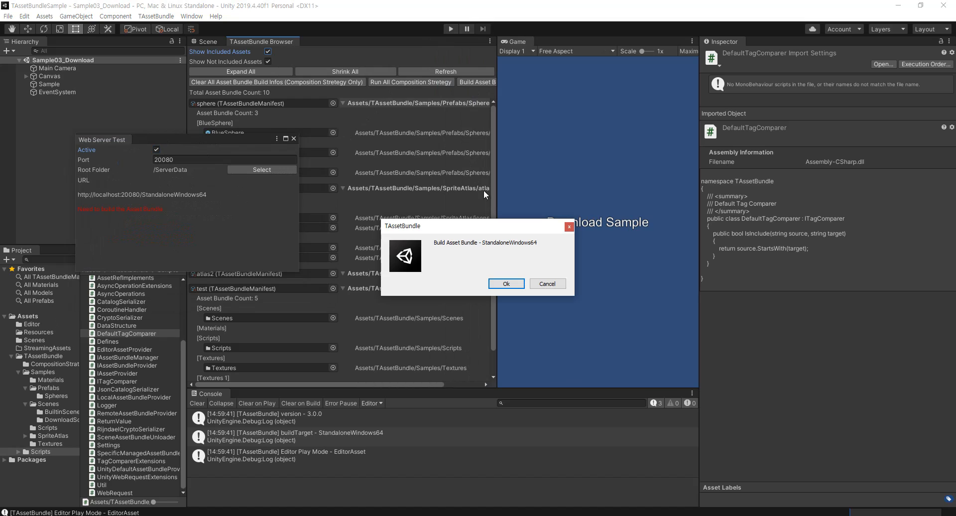
{"action": "left_click", "coordinate": [507, 284]}
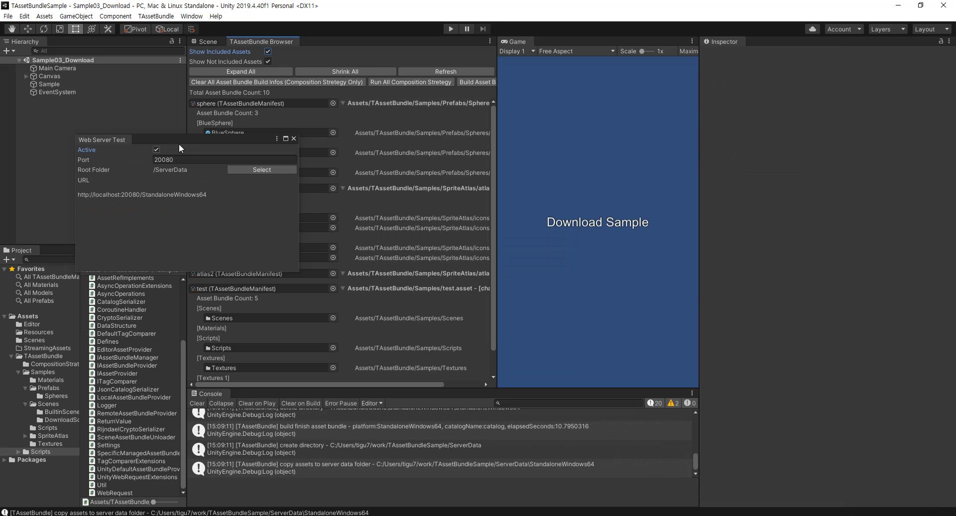
- Copy the local server URL from the Web Server Test window and dock that window beside the TAssetBundle Browser
{"action": "left_click_drag", "start_coordinate": [189, 142], "coordinate": [189, 171]}
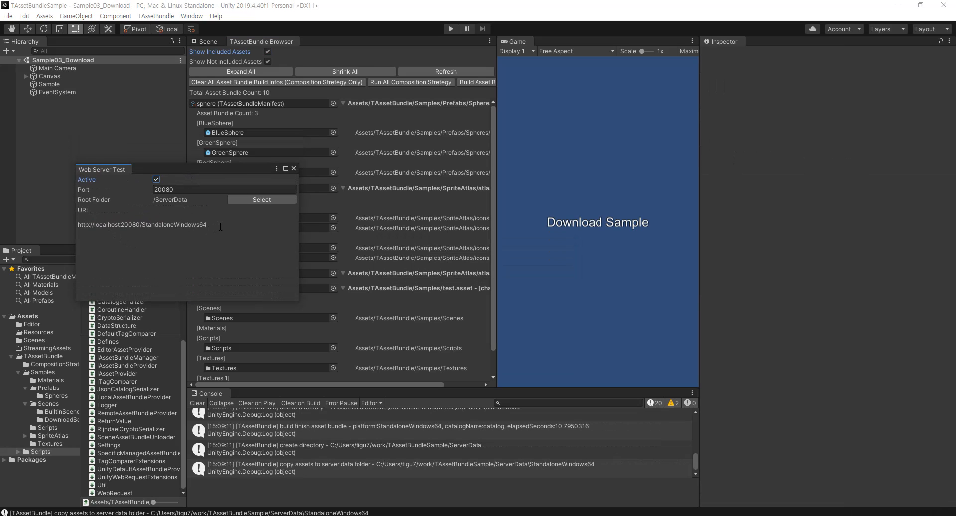
{"action": "left_click_drag", "start_coordinate": [220, 226], "coordinate": [86, 226]}
{"action": "left_click_drag", "start_coordinate": [210, 221], "coordinate": [70, 213]}
{"action": "key", "text": "ctrl+c"}
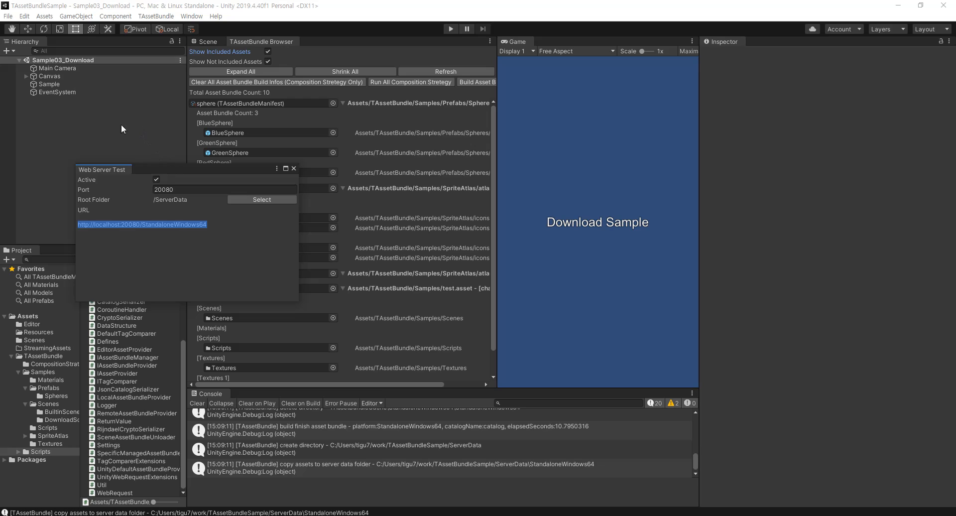
{"action": "left_click", "coordinate": [70, 114]}
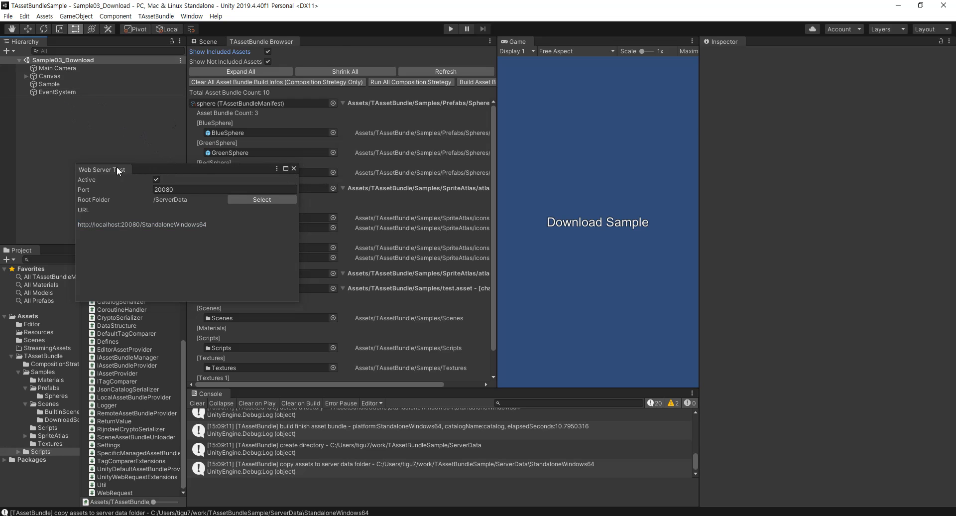
{"action": "left_click_drag", "start_coordinate": [117, 170], "coordinate": [327, 39]}
{"action": "left_click", "coordinate": [842, 161]}
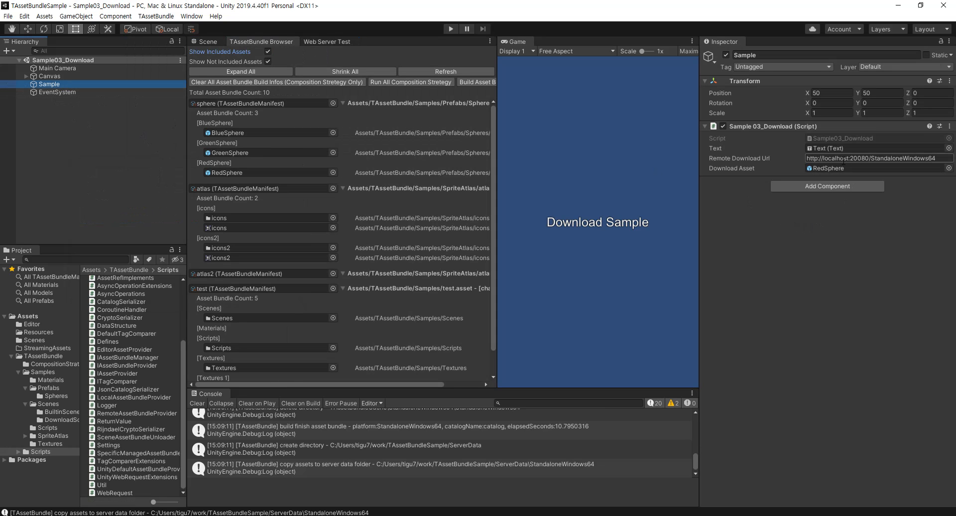
{"action": "left_click", "coordinate": [844, 162]}
{"action": "key", "text": "ctrl+v"}
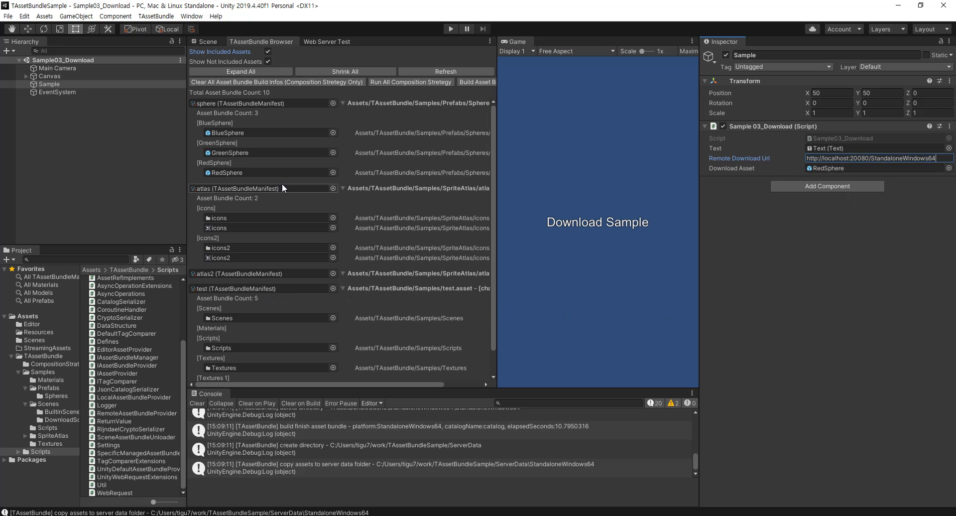
{"action": "left_click", "coordinate": [795, 234]}
- Set Editor Play Mode to Asset Bundle in the TAssetBundle settings
{"action": "left_click", "coordinate": [161, 18]}
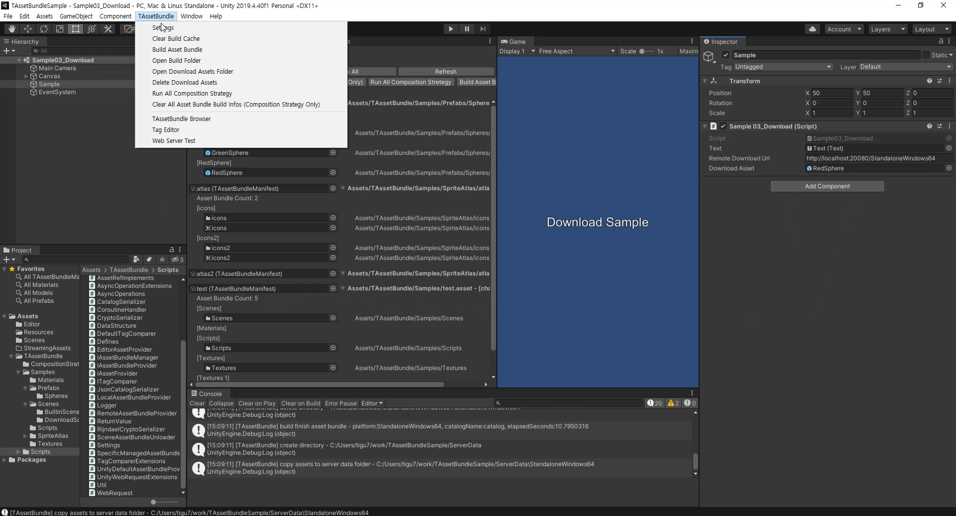
{"action": "left_click", "coordinate": [162, 28]}
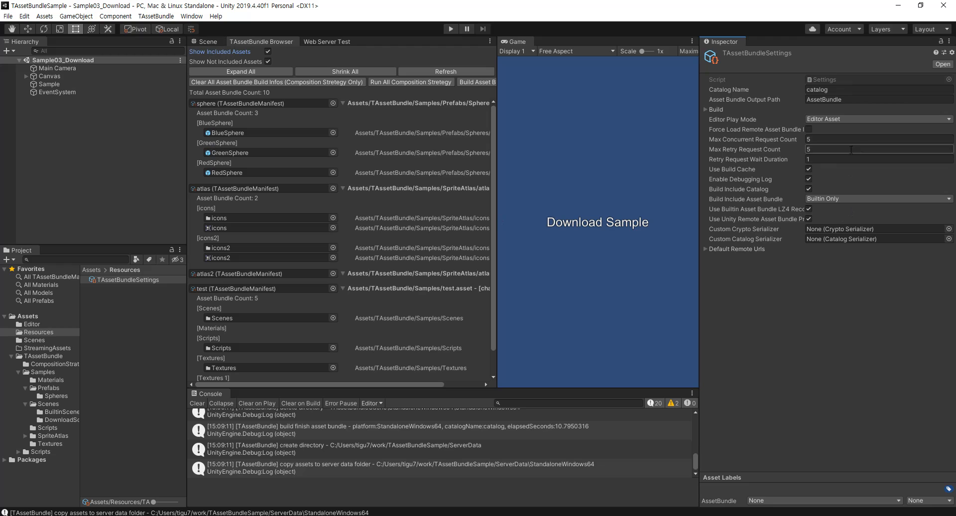
{"action": "left_click", "coordinate": [877, 120]}
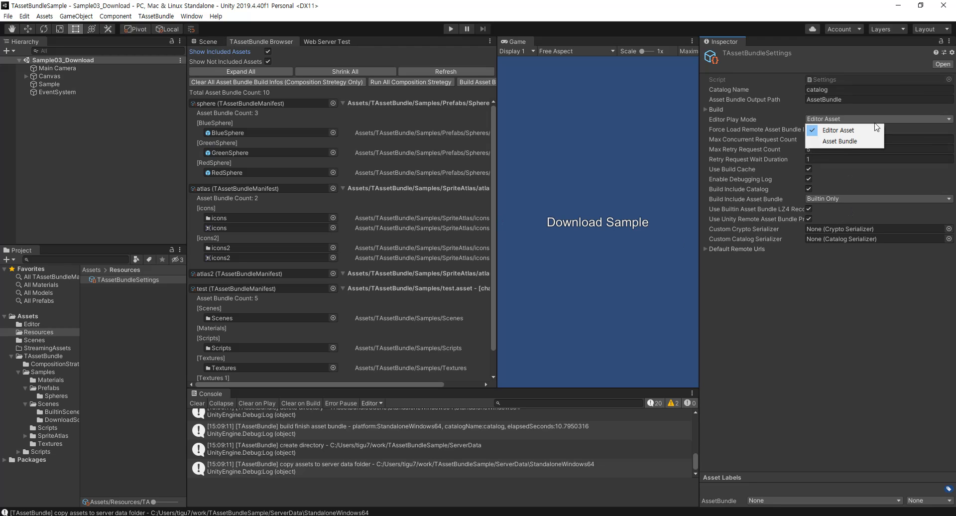
{"action": "left_click", "coordinate": [847, 142]}
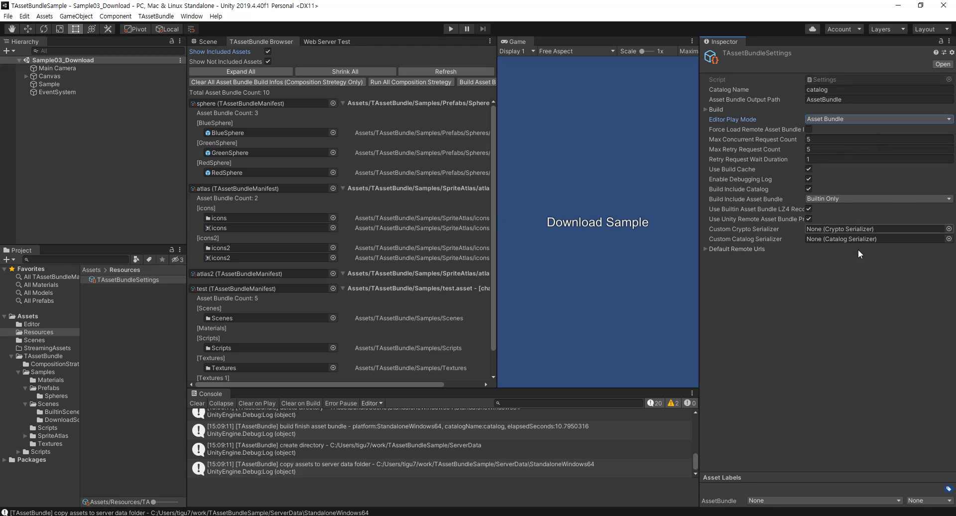
- Widen the Game view, run the download sample in play mode, and inspect the console's web server start entry
{"action": "left_click_drag", "start_coordinate": [495, 223], "coordinate": [454, 224]}
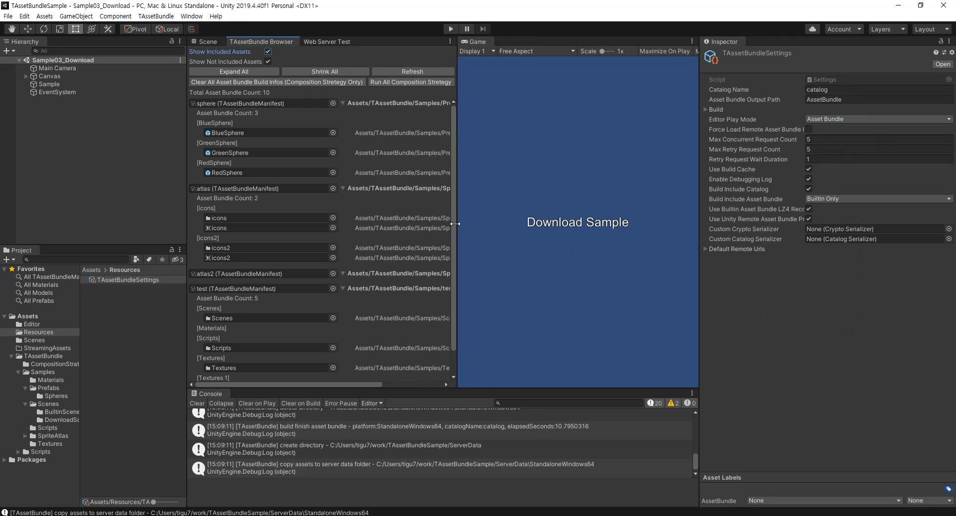
{"action": "left_click", "coordinate": [508, 115]}
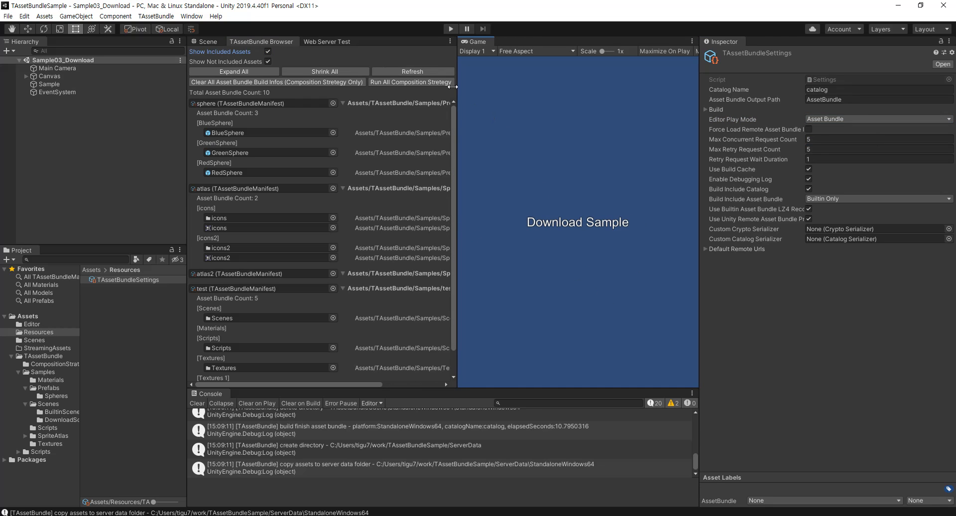
{"action": "left_click", "coordinate": [451, 29]}
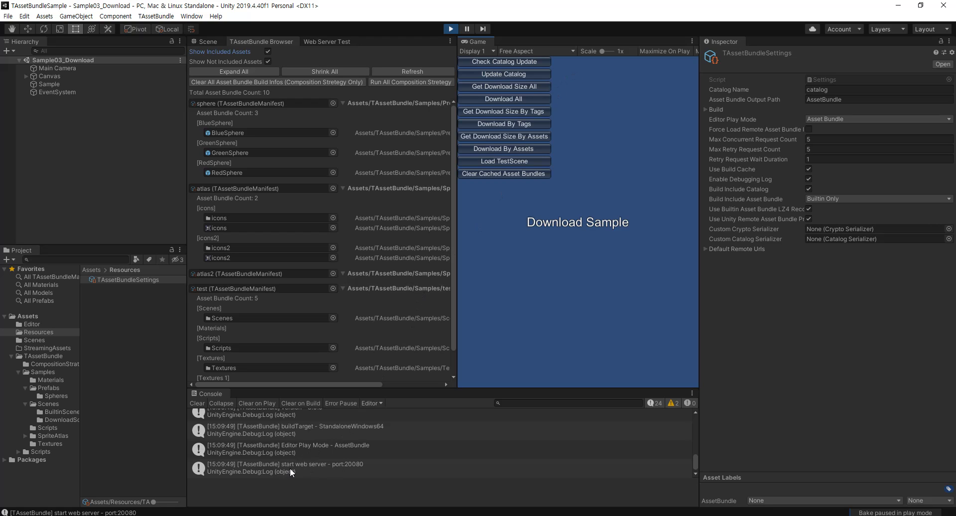
{"action": "left_click", "coordinate": [347, 469]}
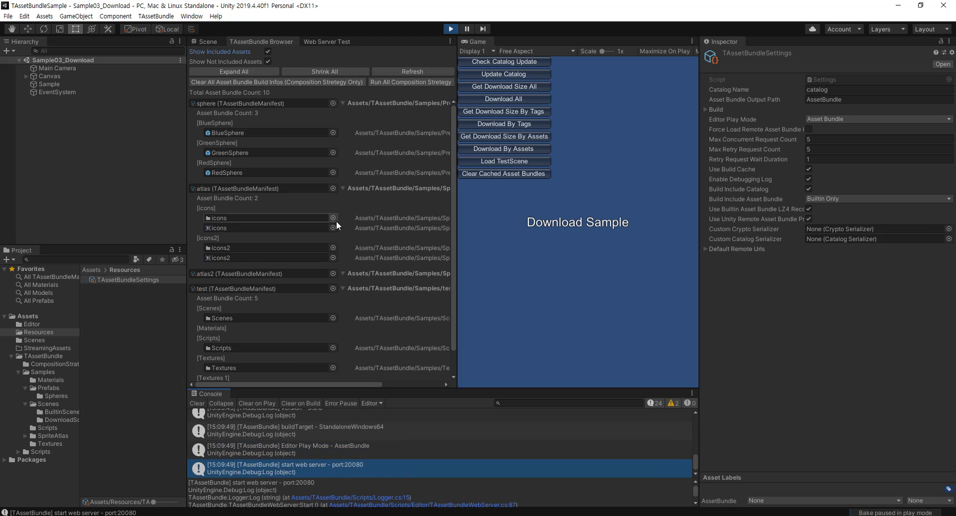
- Check for a catalog update in the running sample, update the catalog, and review the console log
{"action": "left_click", "coordinate": [499, 62]}
{"action": "scroll", "coordinate": [546, 413], "scroll_direction": "down", "scroll_amount": 3}
{"action": "scroll", "coordinate": [546, 414], "scroll_direction": "down", "scroll_amount": 3}
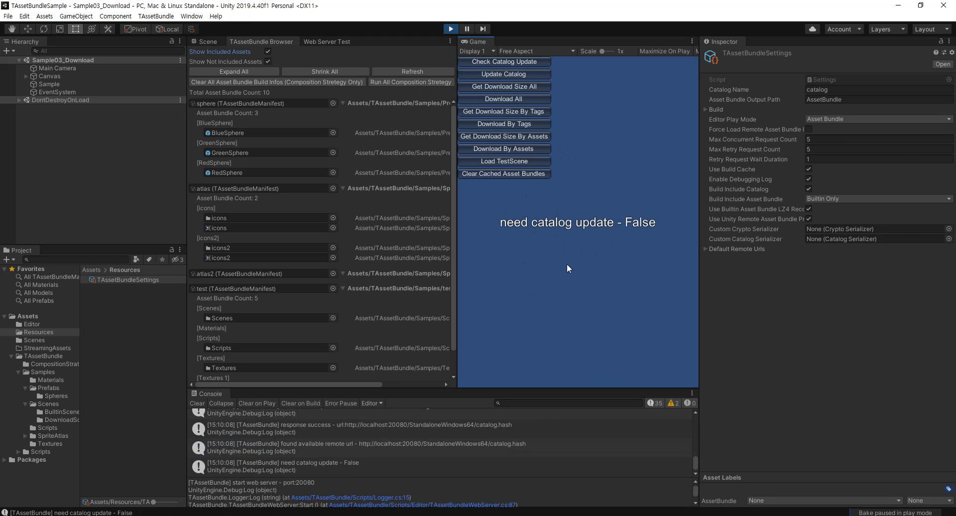
{"action": "left_click", "coordinate": [521, 73]}
{"action": "scroll", "coordinate": [455, 459], "scroll_direction": "down", "scroll_amount": 1}
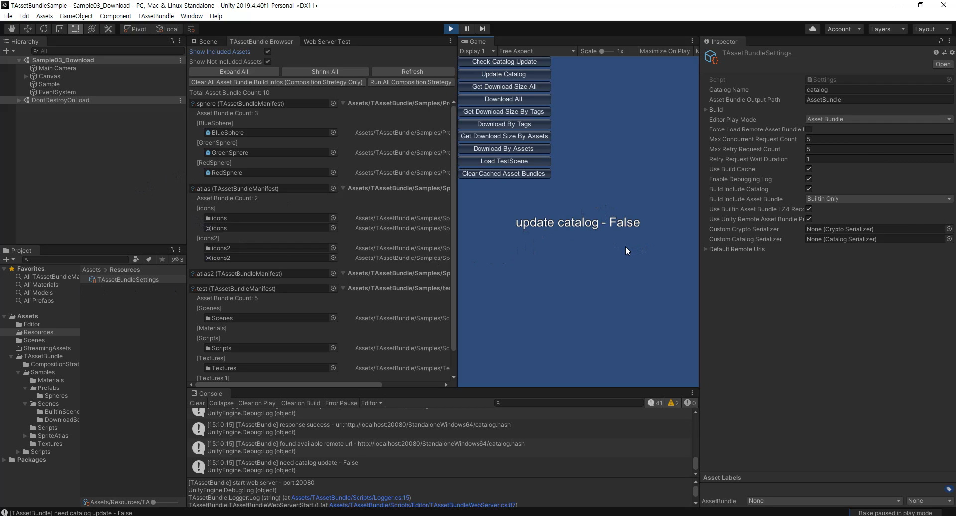
- Query the download sizes for all bundles, by tags and by assets, and try the three corresponding downloads
{"action": "left_click", "coordinate": [499, 88]}
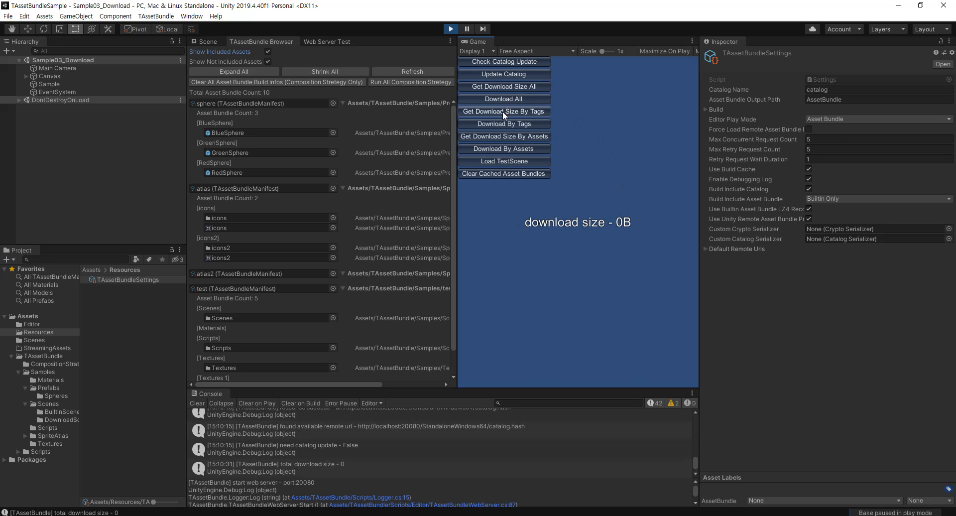
{"action": "left_click", "coordinate": [502, 112]}
{"action": "left_click", "coordinate": [503, 137]}
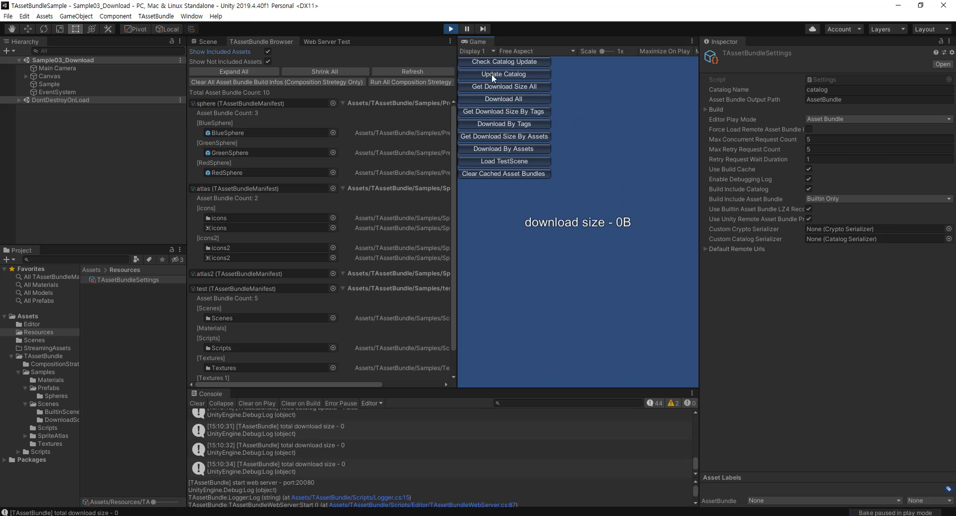
{"action": "left_click", "coordinate": [492, 97]}
{"action": "left_click", "coordinate": [501, 123]}
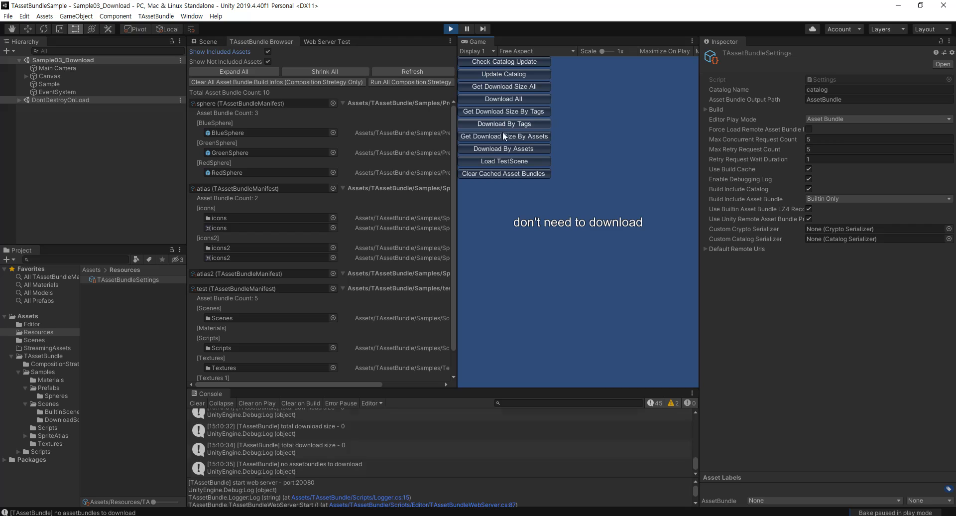
{"action": "left_click", "coordinate": [502, 149]}
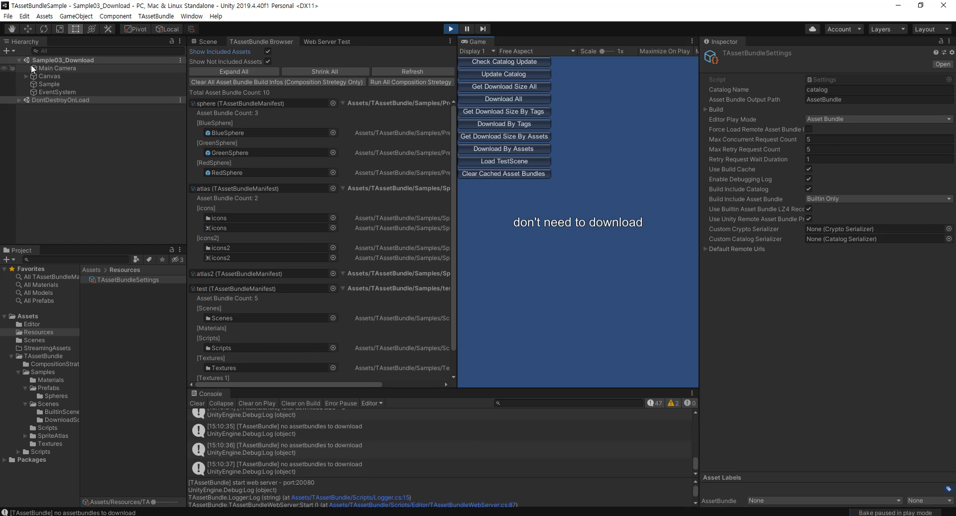
- Stop play mode, widen the Inspector, and enable Force Load Remote Asset Bundle In Editor in the TAssetBundle settings
{"action": "left_click", "coordinate": [451, 29]}
{"action": "left_click", "coordinate": [156, 16]}
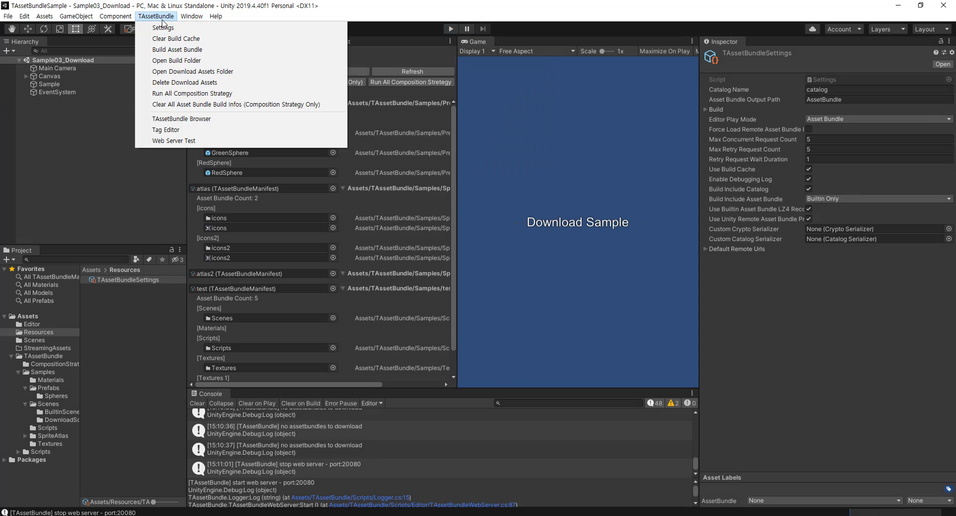
{"action": "left_click", "coordinate": [167, 28]}
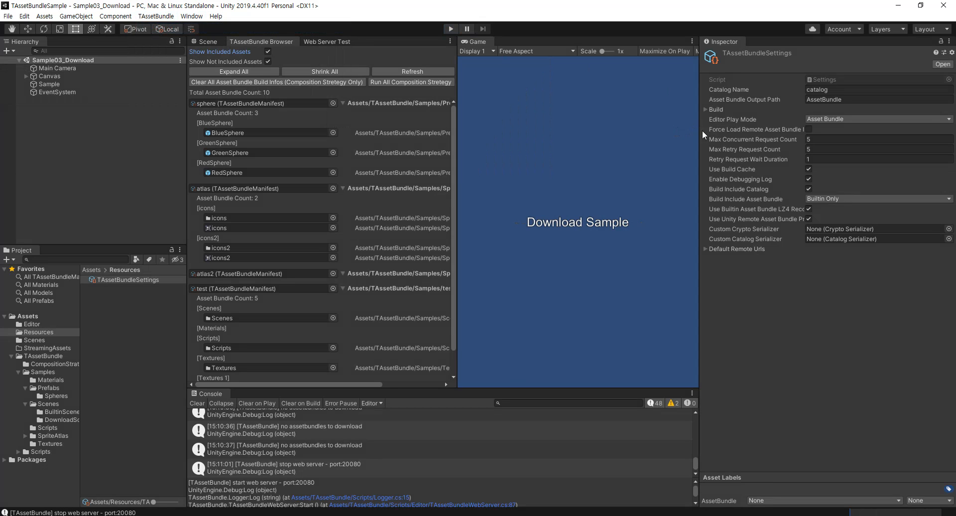
{"action": "left_click_drag", "start_coordinate": [699, 134], "coordinate": [648, 137]}
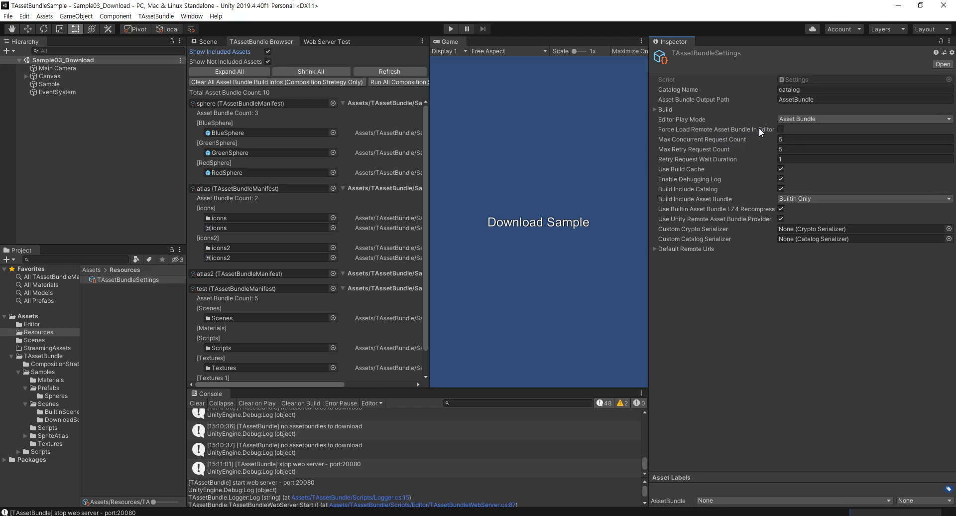
{"action": "mouse_move", "coordinate": [759, 127]}
- Run the sample again with remote loading forced, check for a catalog update, and update the catalog
{"action": "left_click", "coordinate": [451, 29]}
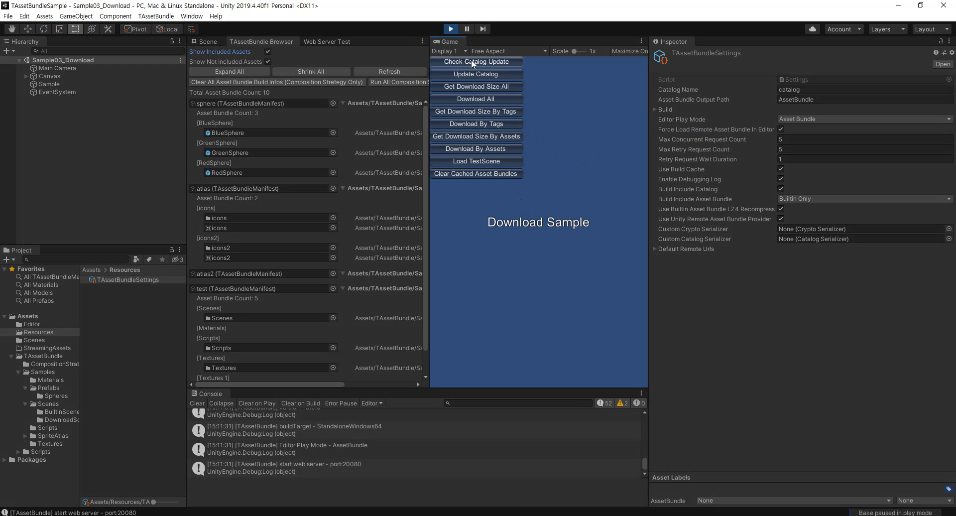
{"action": "left_click", "coordinate": [472, 60]}
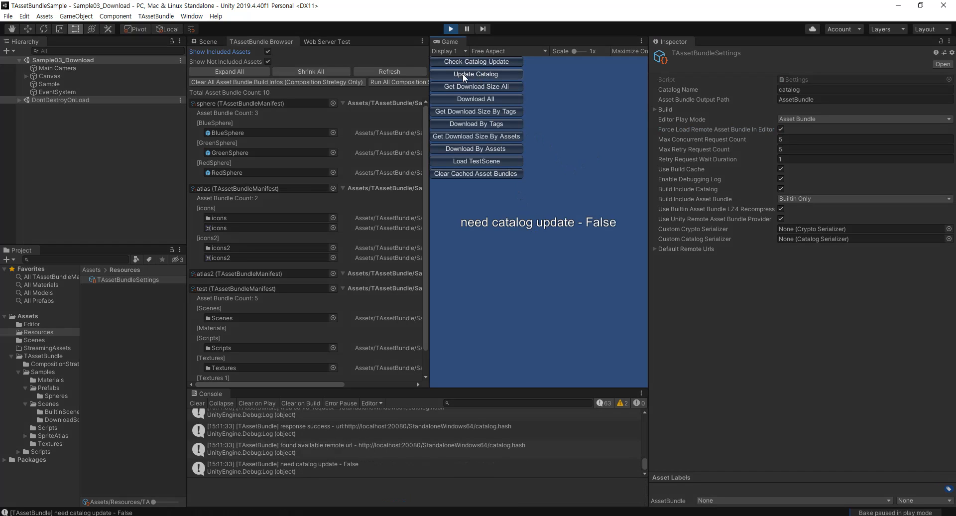
{"action": "left_click", "coordinate": [462, 73]}
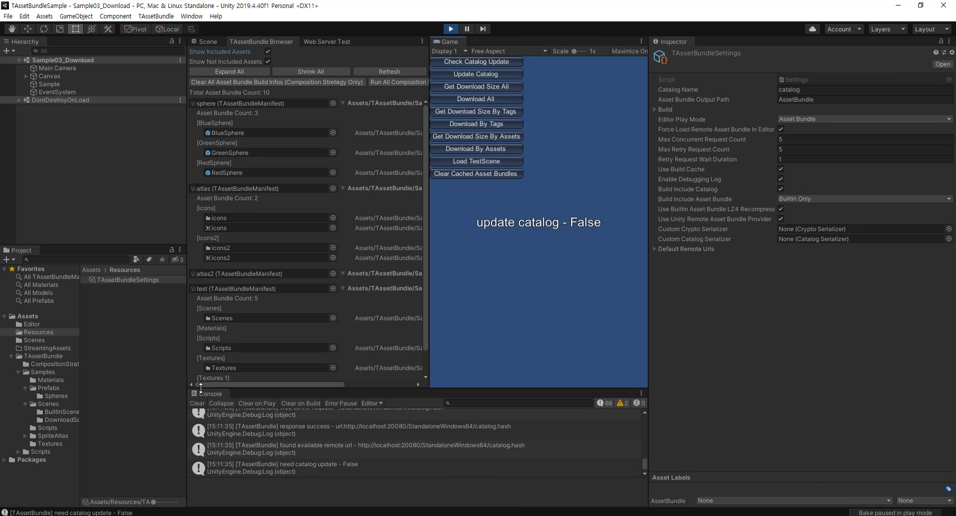
- Clear the console and query the download sizes for all bundles and by tags
{"action": "left_click", "coordinate": [199, 404]}
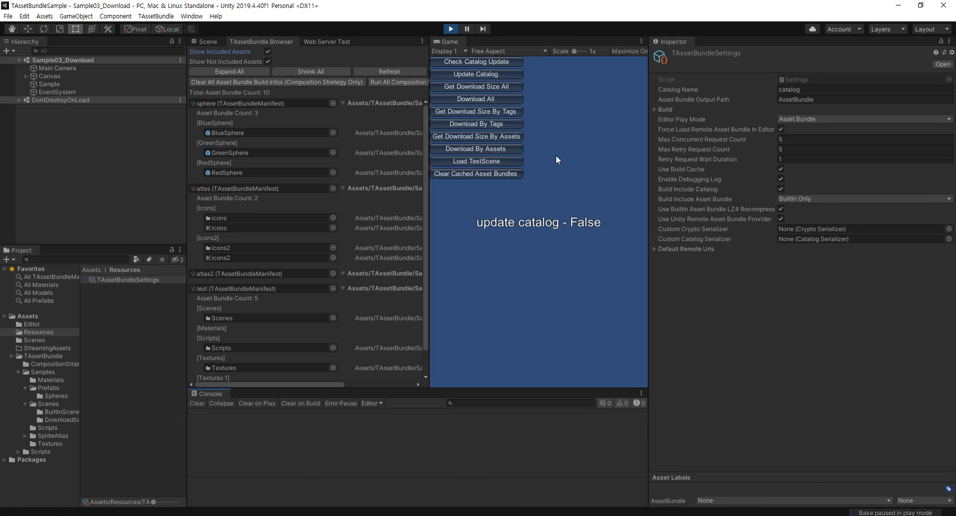
{"action": "left_click", "coordinate": [503, 88]}
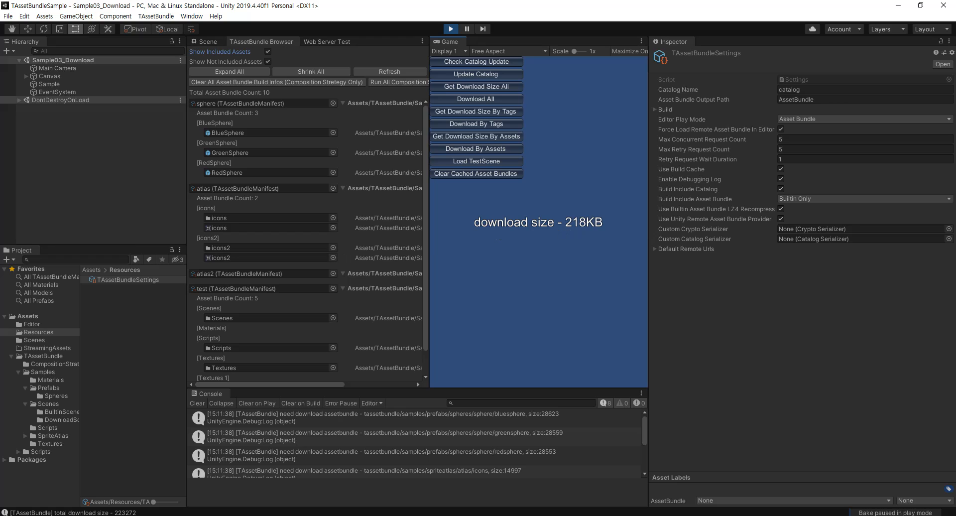
{"action": "left_click", "coordinate": [496, 88]}
{"action": "left_click", "coordinate": [497, 110]}
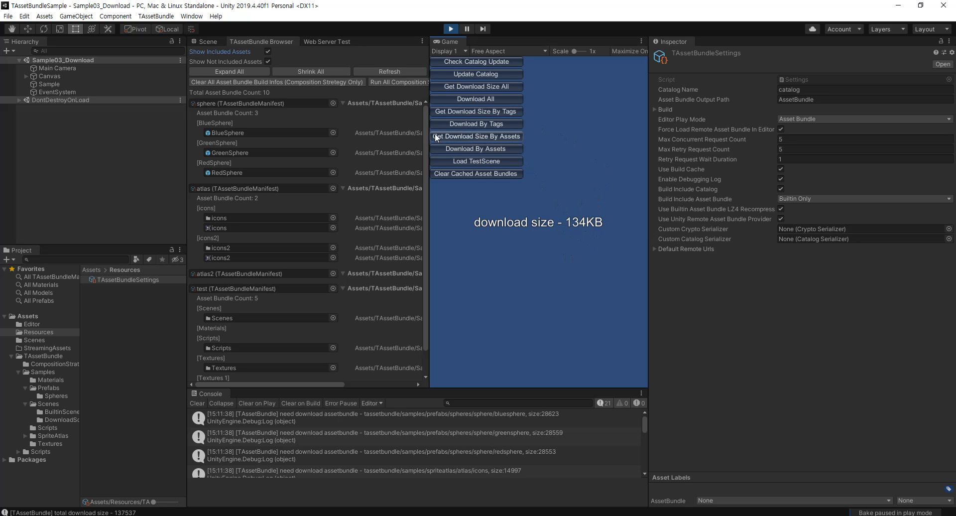
- Query the download size by assets, download the asset-based bundle, and check the download entries in the console
{"action": "left_click", "coordinate": [485, 135]}
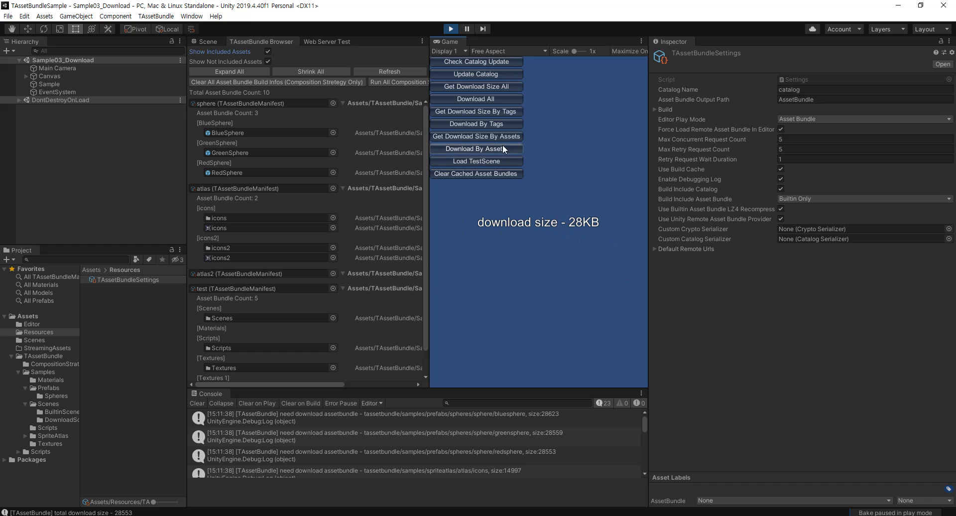
{"action": "left_click", "coordinate": [489, 148]}
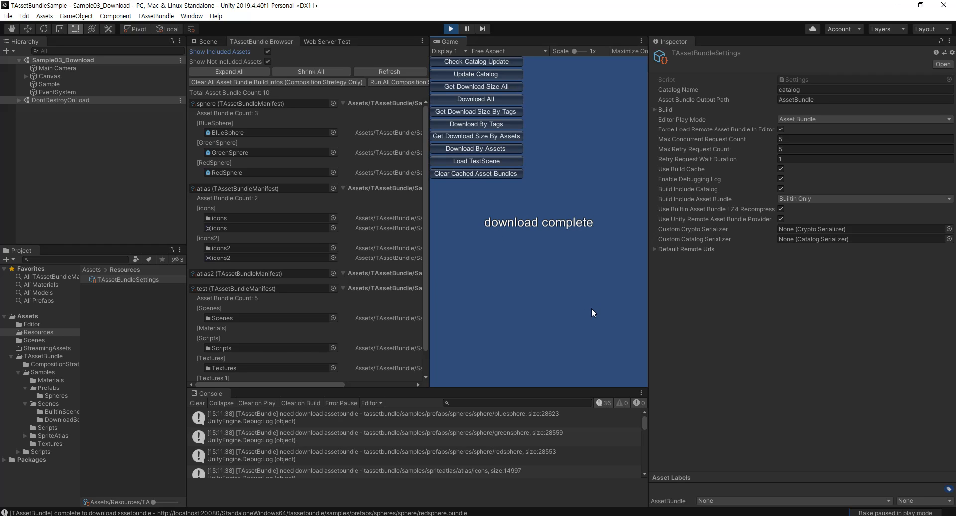
{"action": "scroll", "coordinate": [502, 443], "scroll_direction": "down", "scroll_amount": 10}
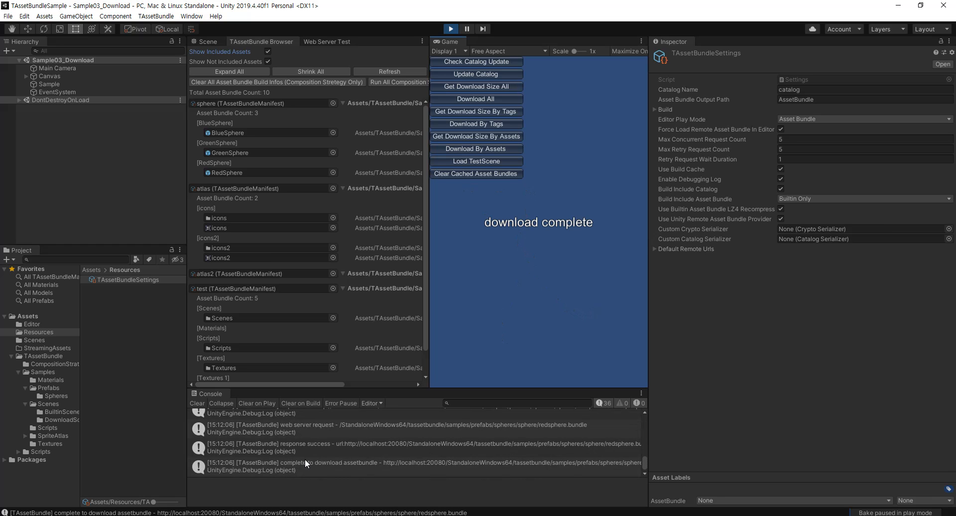
- Inspect the RedSphere bundle's response and download entries in the console, and query the download size by assets again
{"action": "left_click", "coordinate": [420, 446]}
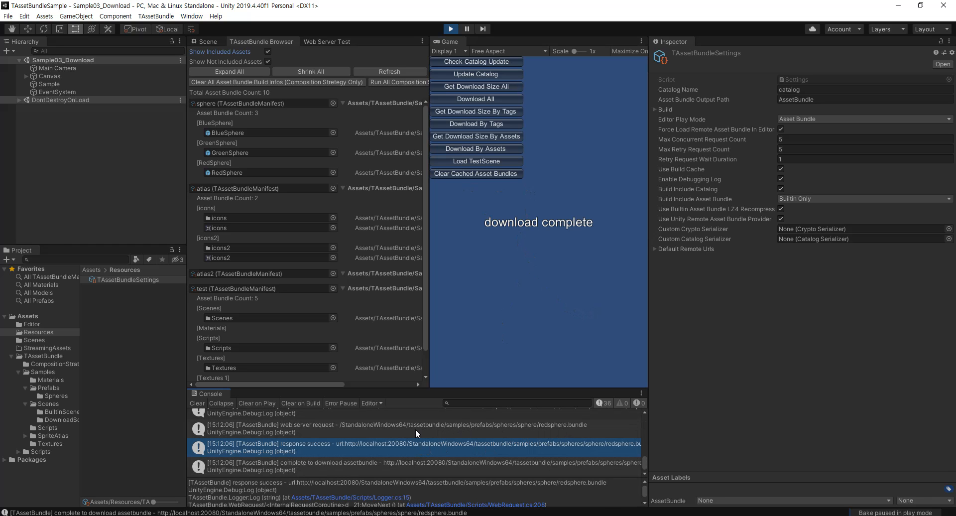
{"action": "left_click", "coordinate": [459, 467]}
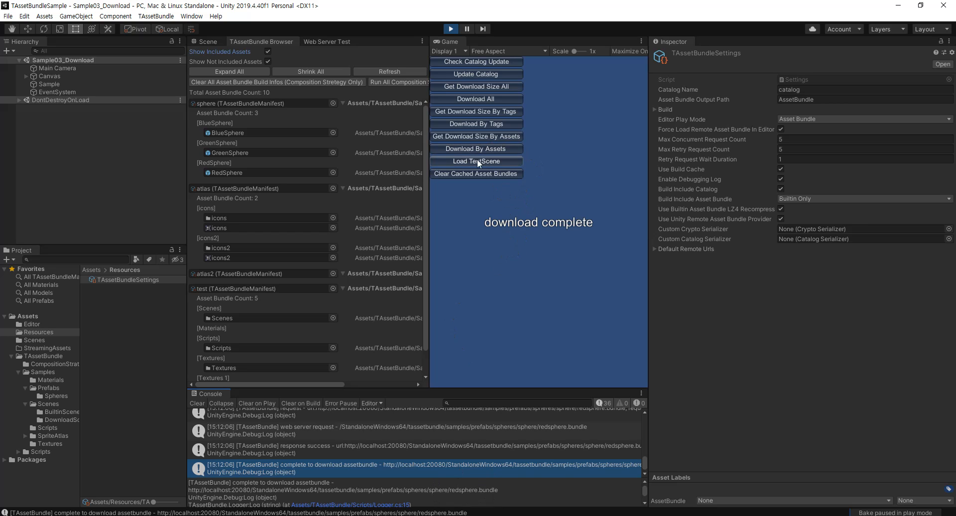
{"action": "left_click", "coordinate": [455, 135]}
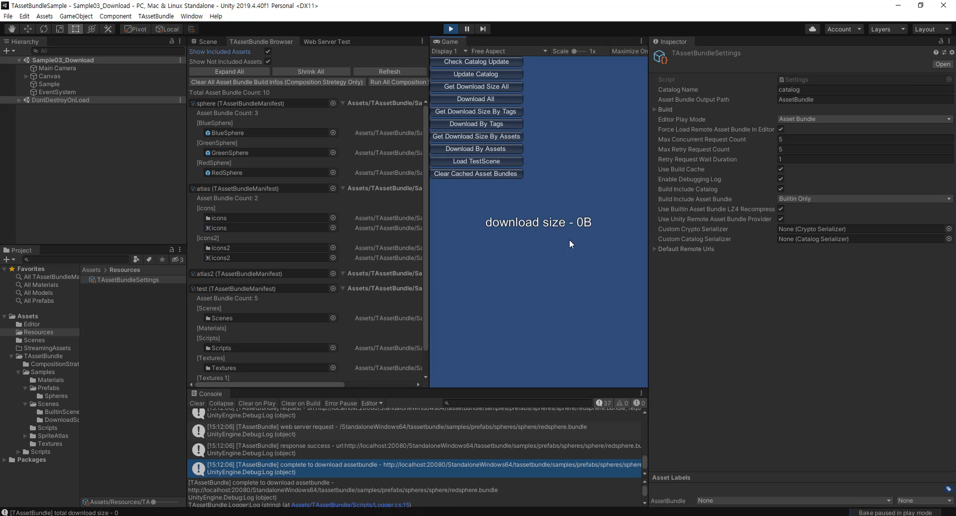
- Clear the console, query the download size by tags, and download the tagged bundles
{"action": "left_click", "coordinate": [196, 403]}
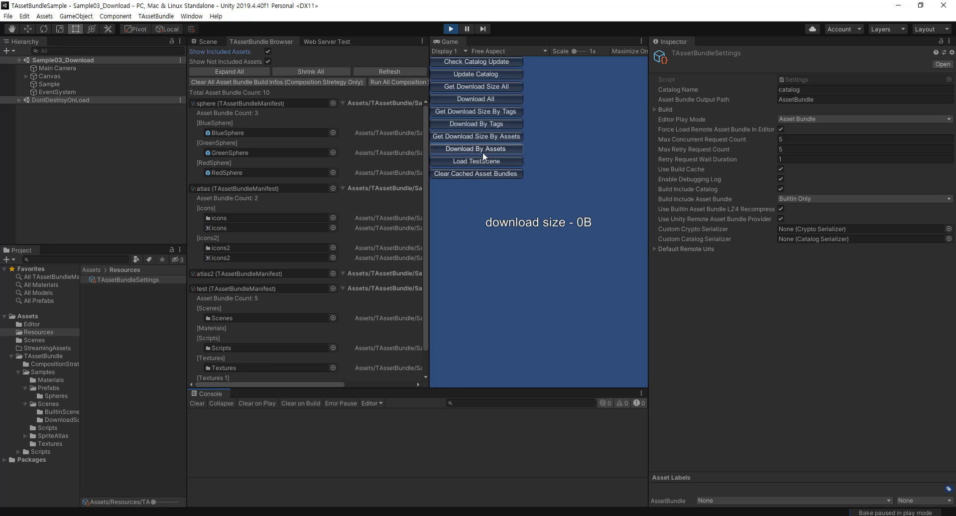
{"action": "left_click", "coordinate": [488, 110]}
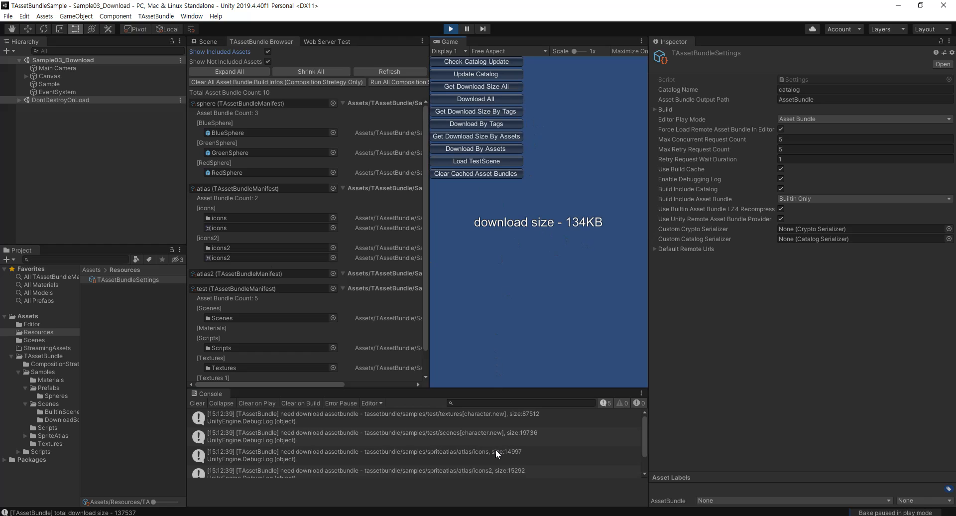
{"action": "scroll", "coordinate": [495, 449], "scroll_direction": "down", "scroll_amount": 1}
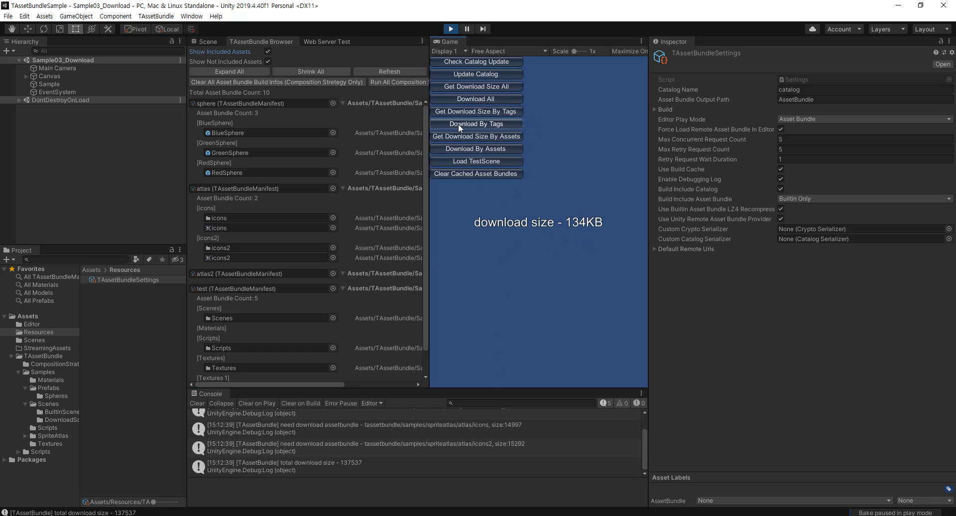
{"action": "left_click", "coordinate": [482, 123]}
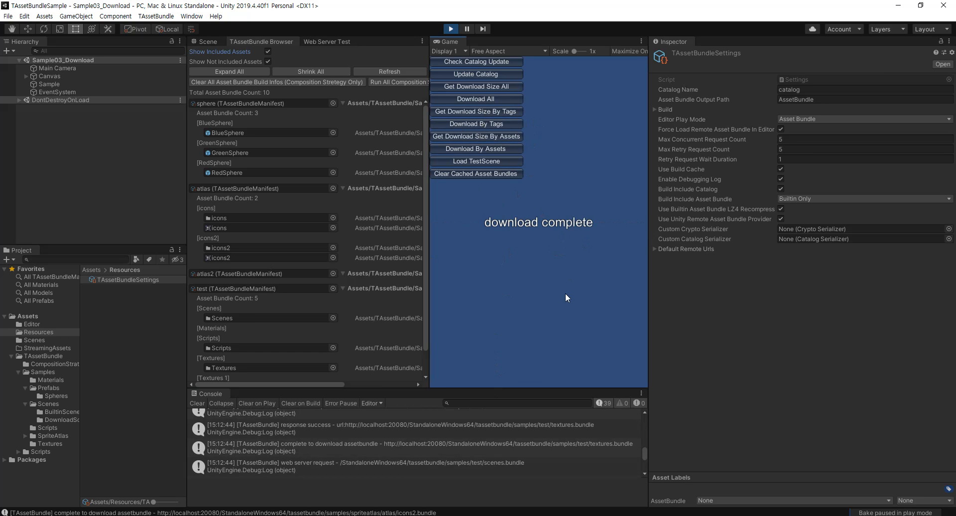
{"action": "scroll", "coordinate": [520, 419], "scroll_direction": "down", "scroll_amount": 3}
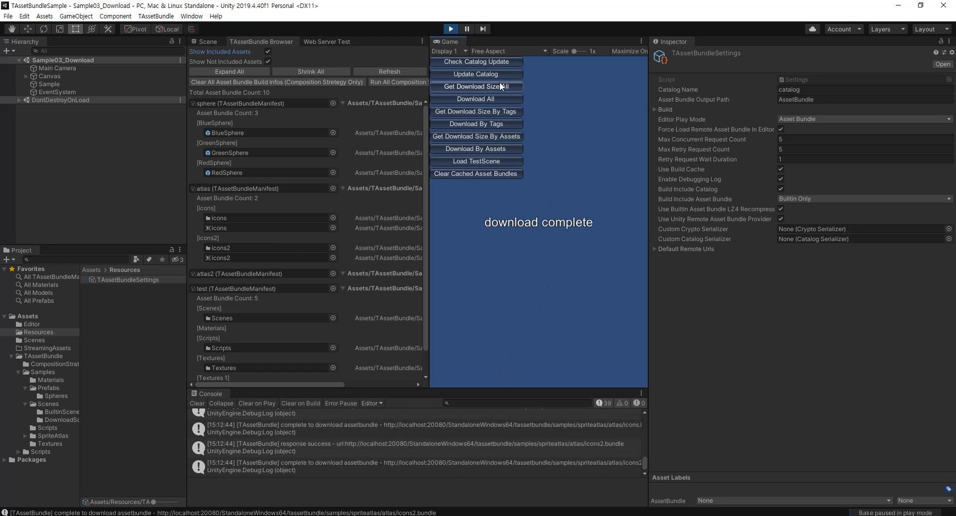
- Query the download size for all bundles and download the remaining ones
{"action": "left_click", "coordinate": [485, 86]}
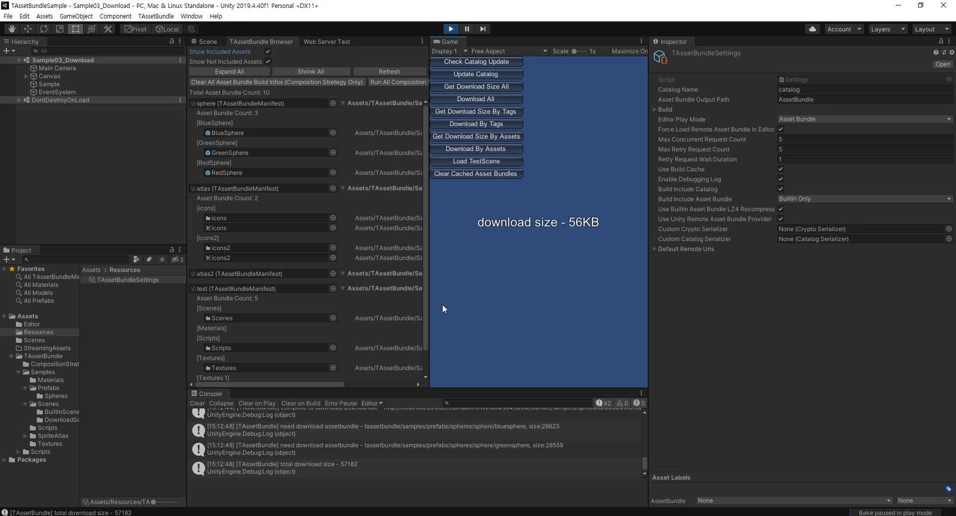
{"action": "left_click", "coordinate": [495, 100]}
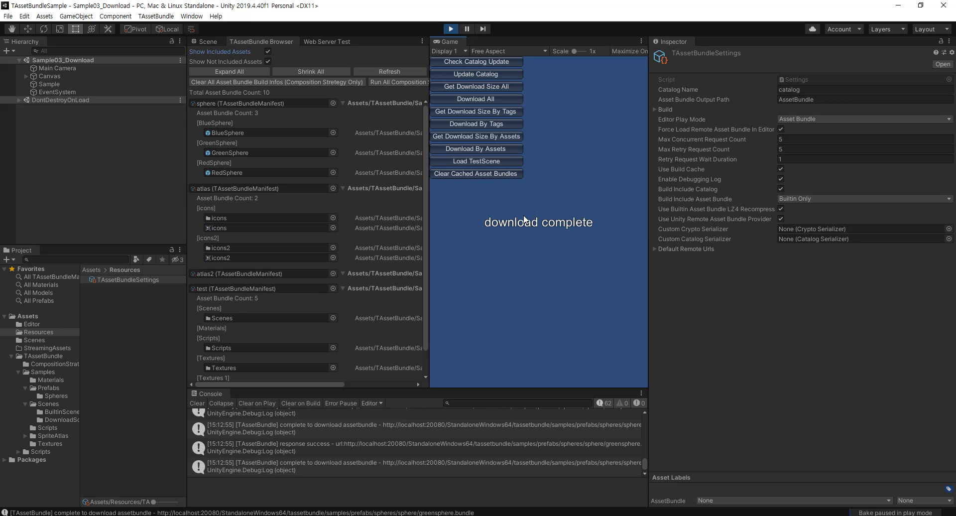
- Clear the cached asset bundles, query the full download size again, and download every bundle
{"action": "left_click", "coordinate": [477, 174]}
{"action": "left_click", "coordinate": [476, 175]}
{"action": "left_click", "coordinate": [468, 85]}
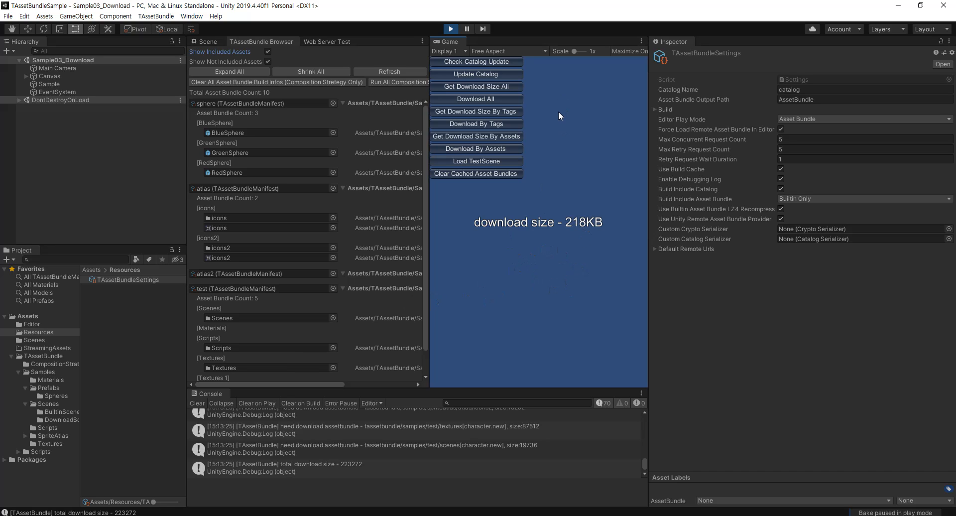
{"action": "left_click", "coordinate": [477, 98]}
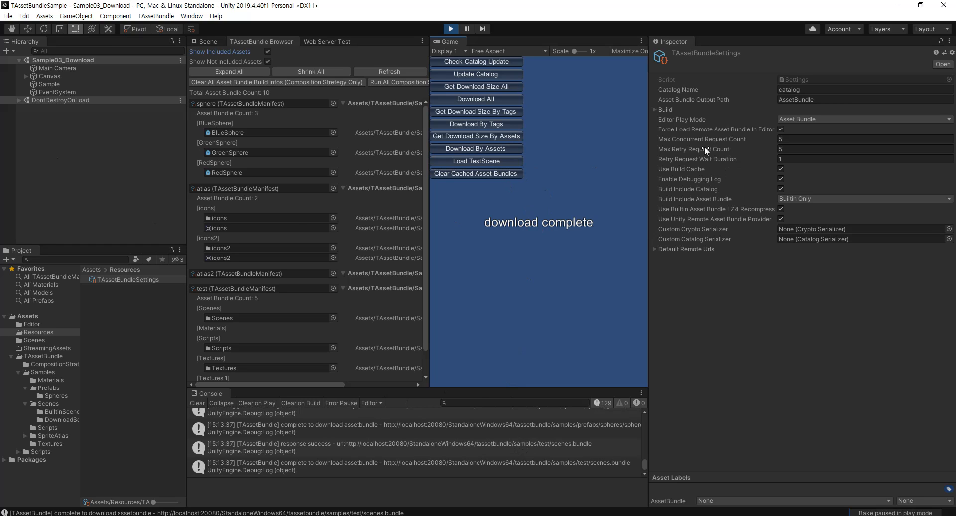
- Load TestScene from the downloaded bundles, move through TestScene2 back to the download sample, and stop play mode
{"action": "left_click", "coordinate": [480, 161]}
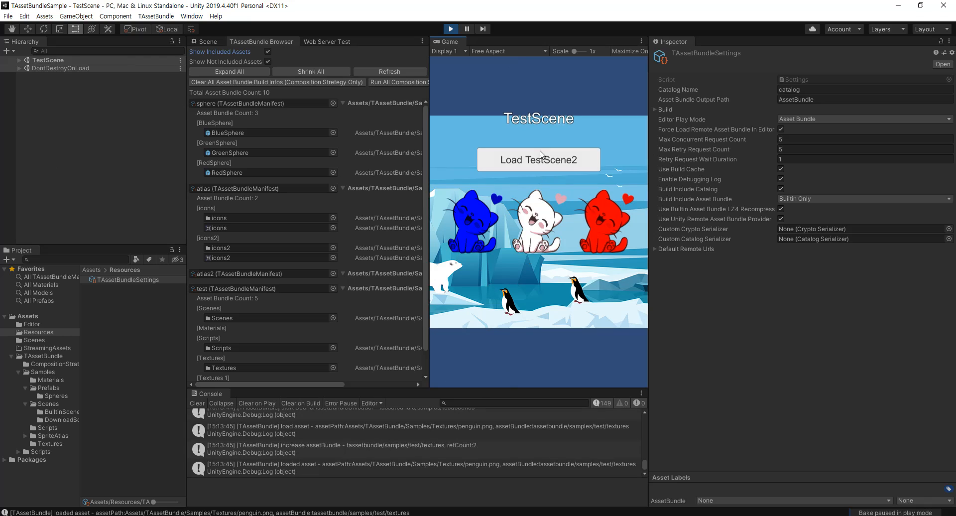
{"action": "left_click", "coordinate": [532, 160]}
{"action": "left_click", "coordinate": [553, 159]}
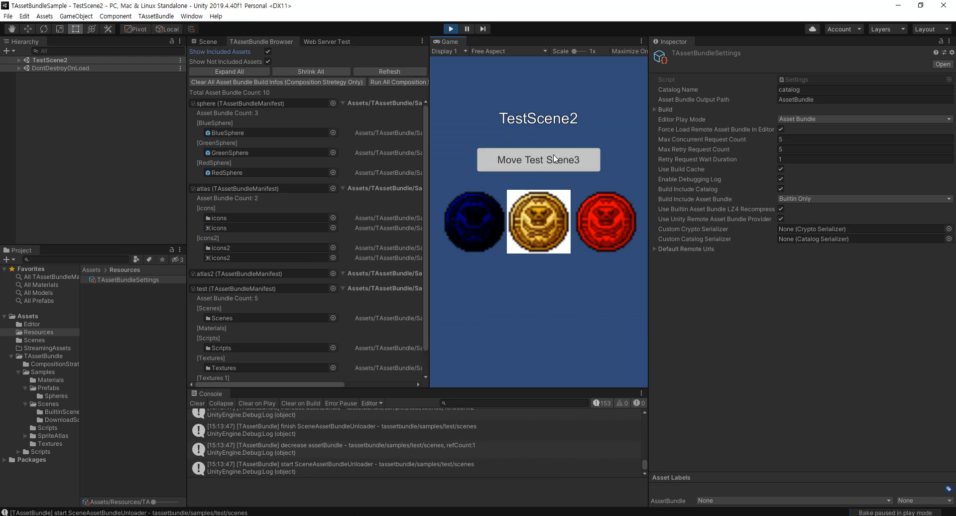
{"action": "left_click", "coordinate": [538, 162]}
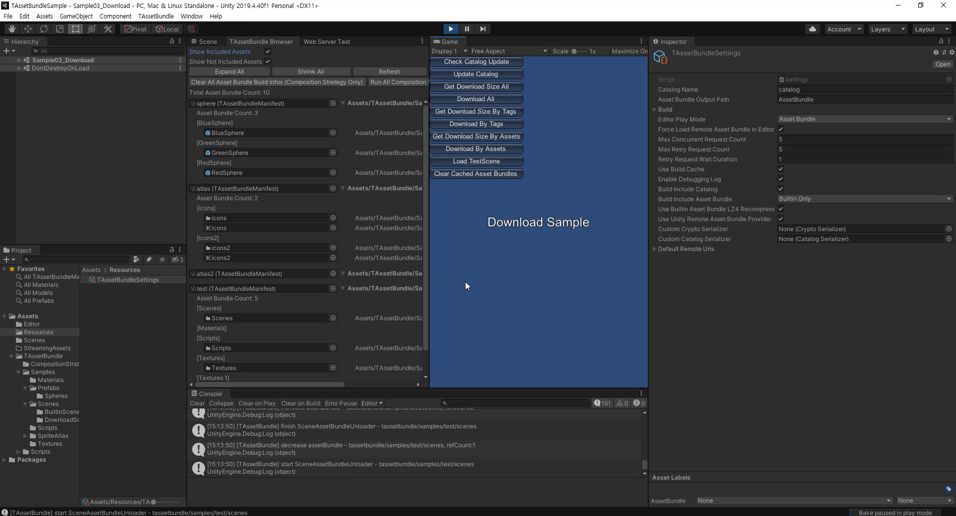
{"action": "left_click", "coordinate": [451, 30]}
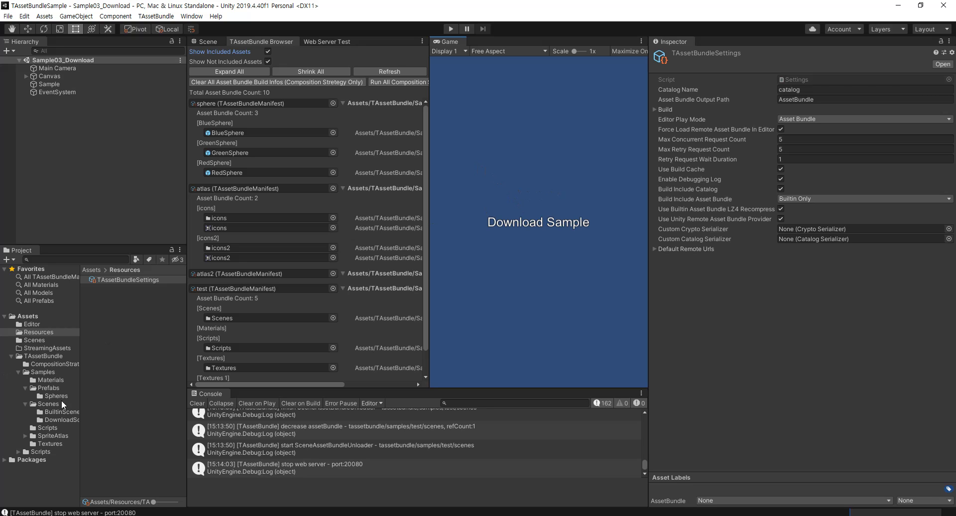
- Open TestScene from the BuiltinScene folder inside the samples' Scenes folder
{"action": "left_click", "coordinate": [43, 404]}
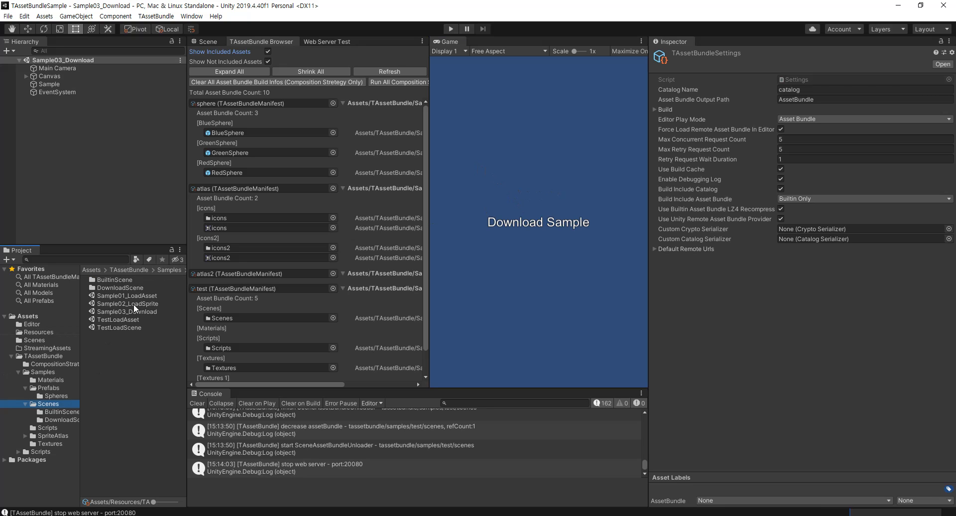
{"action": "double_click", "coordinate": [123, 279]}
{"action": "double_click", "coordinate": [119, 282]}
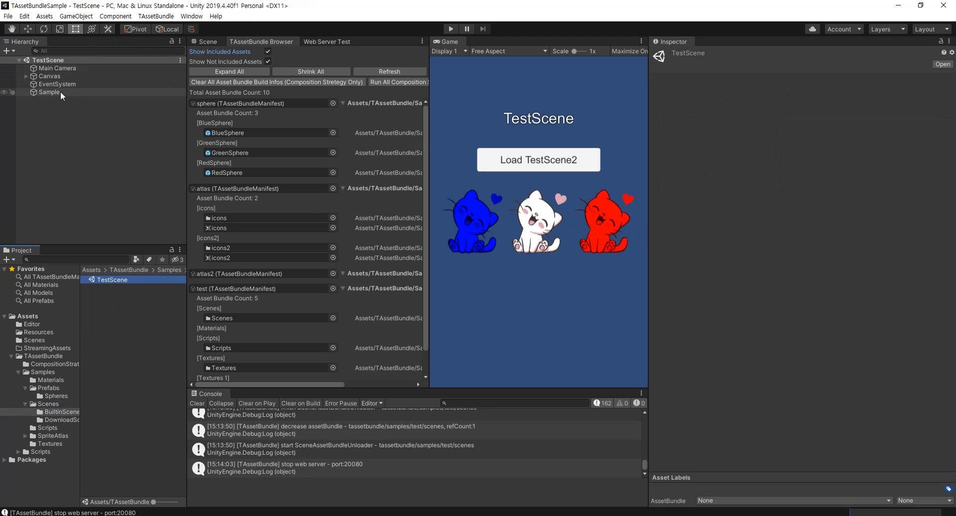
- Change the source image of Image (1) under the Canvas to the Icon4 sprite
{"action": "left_click", "coordinate": [26, 75]}
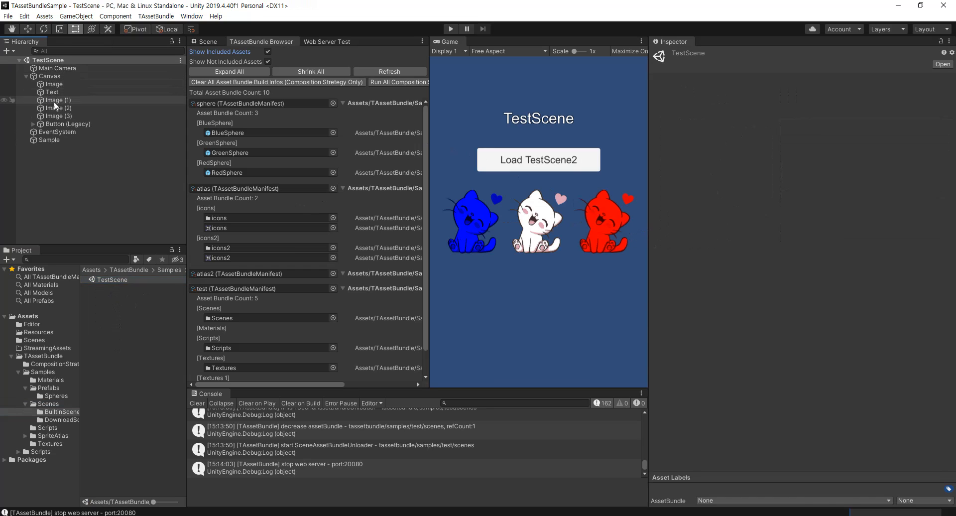
{"action": "left_click", "coordinate": [54, 100]}
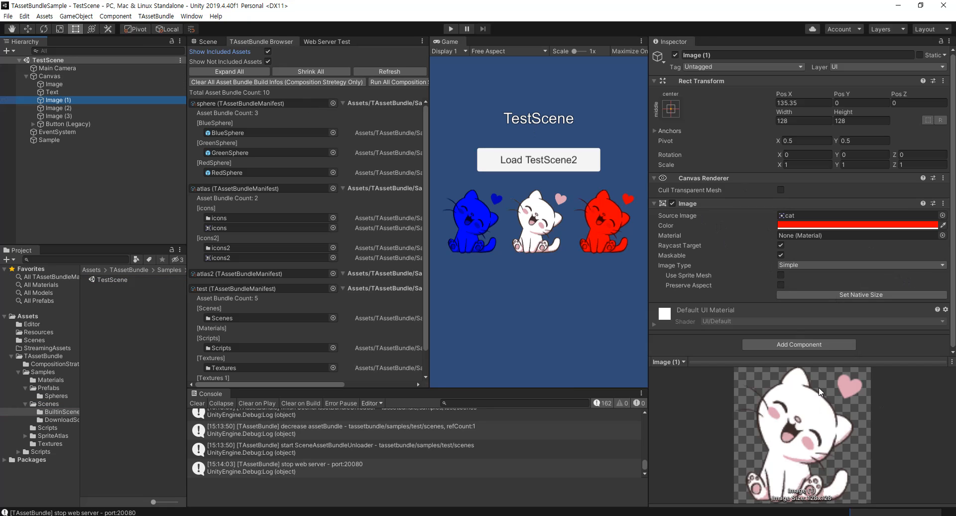
{"action": "left_click", "coordinate": [942, 215]}
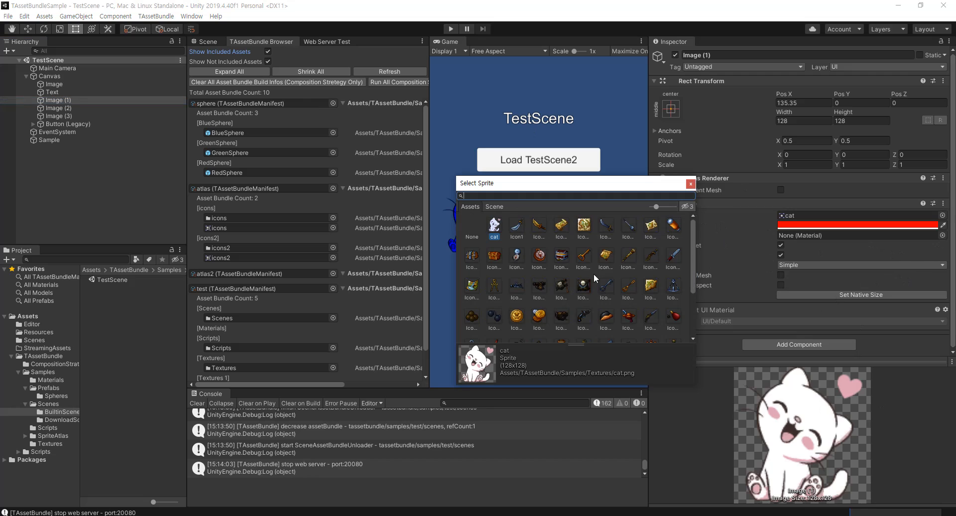
{"action": "double_click", "coordinate": [585, 225]}
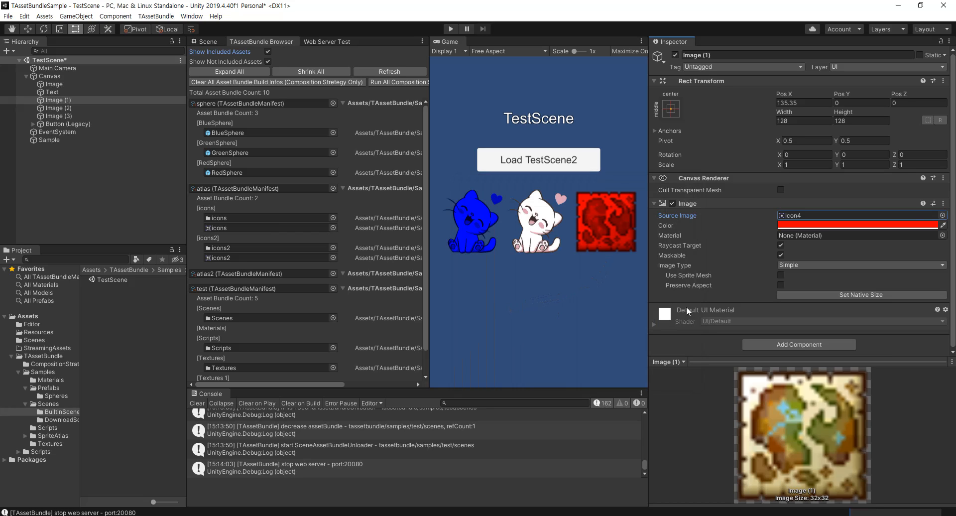
{"action": "left_click", "coordinate": [941, 215]}
{"action": "double_click", "coordinate": [583, 225]}
{"action": "left_click", "coordinate": [119, 204]}
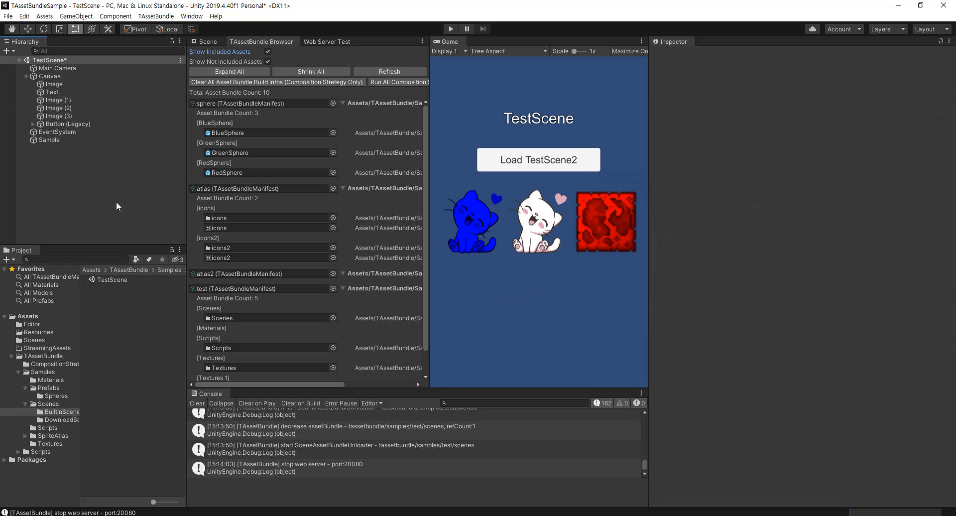
- Save the modified TestScene and reopen the Sample03_Download scene
{"action": "key", "text": "ctrl+s"}
{"action": "left_click", "coordinate": [107, 366]}
{"action": "left_click", "coordinate": [49, 403]}
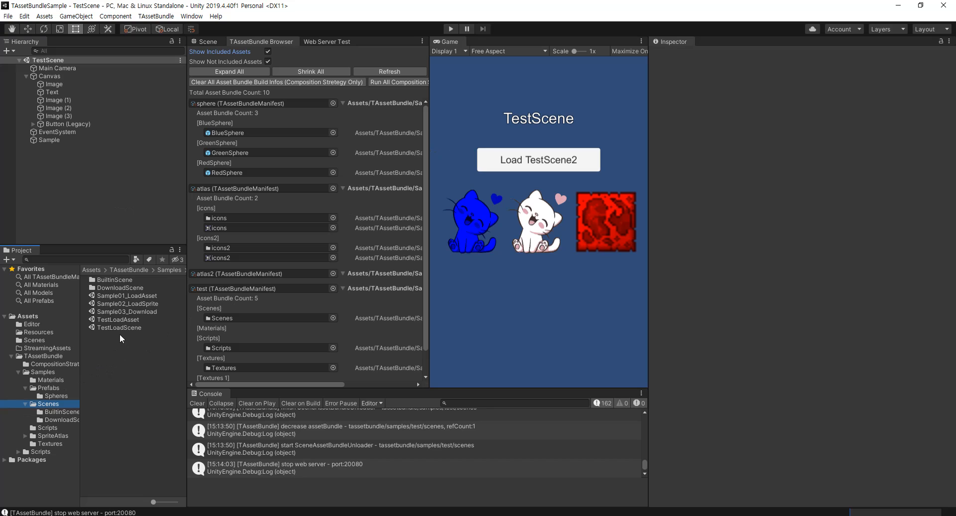
{"action": "double_click", "coordinate": [146, 312]}
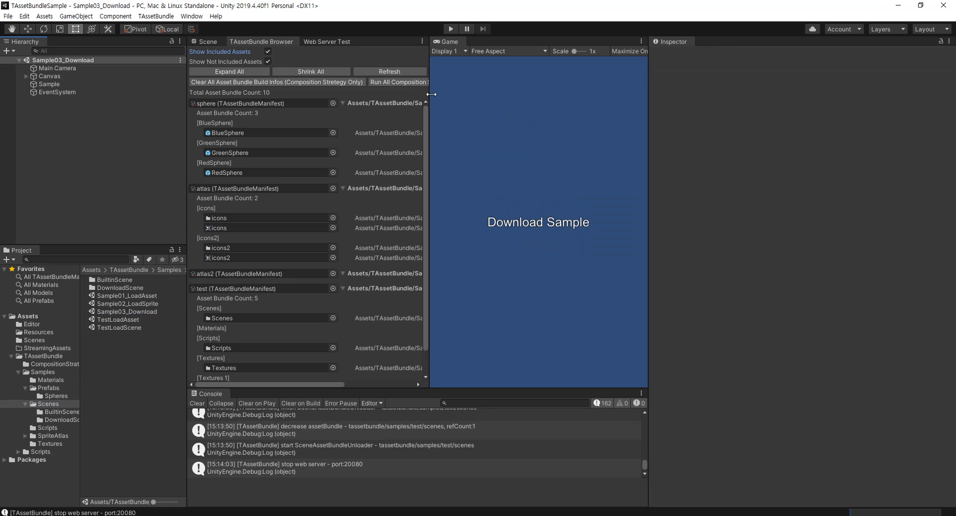
- Build the asset bundles for StandaloneWindows64 from the TAssetBundle Browser, widening its pane only for the build
{"action": "left_click_drag", "start_coordinate": [431, 94], "coordinate": [474, 93]}
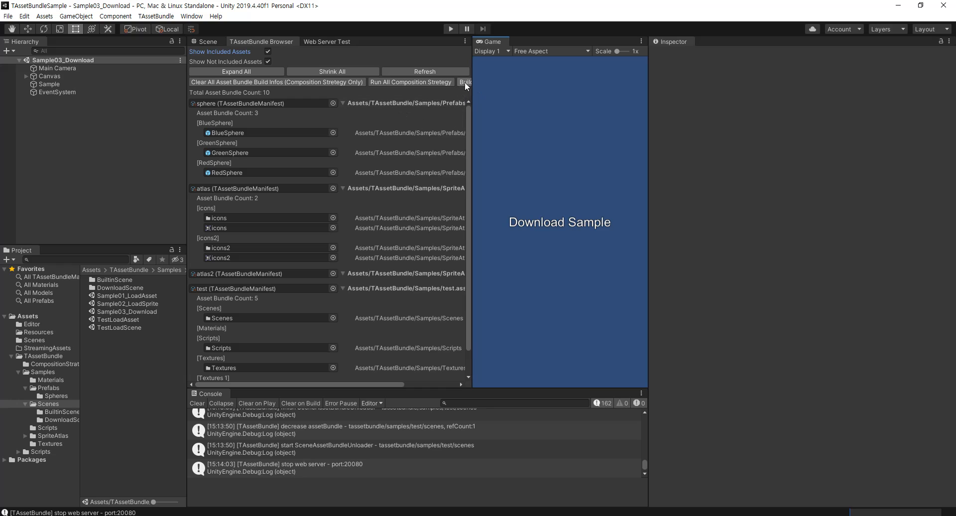
{"action": "left_click", "coordinate": [465, 82]}
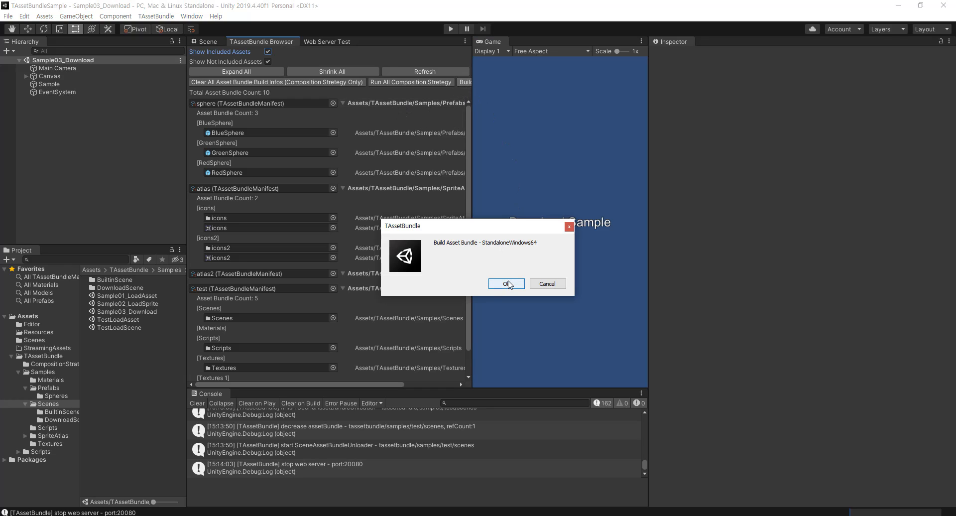
{"action": "left_click", "coordinate": [506, 280]}
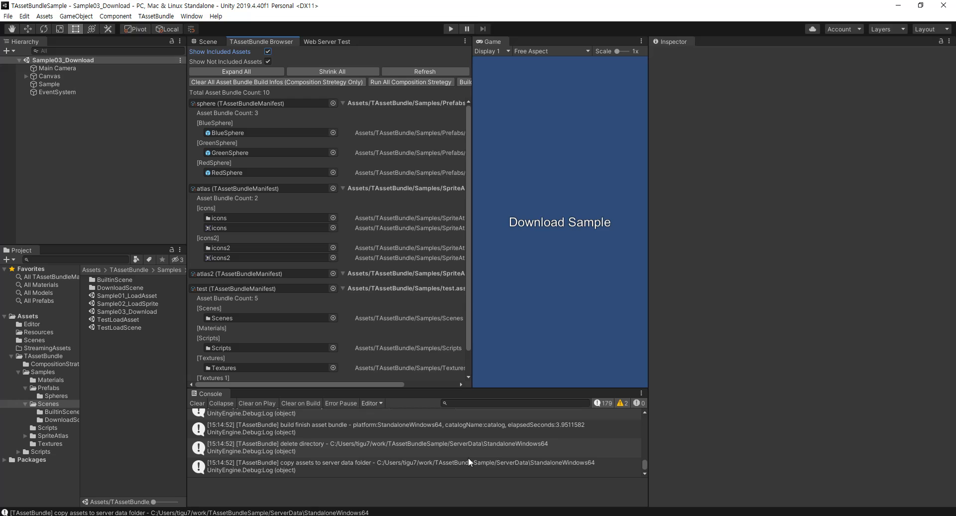
{"action": "left_click_drag", "start_coordinate": [474, 144], "coordinate": [431, 146]}
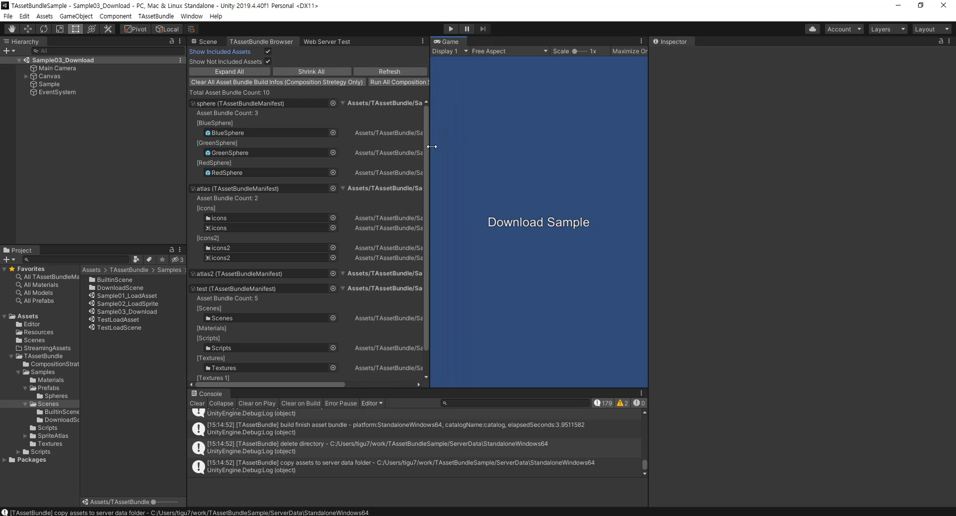
- Run the sample, query the download size for all bundles, check the scenes bundle's console entry, and download everything
{"action": "left_click", "coordinate": [451, 29]}
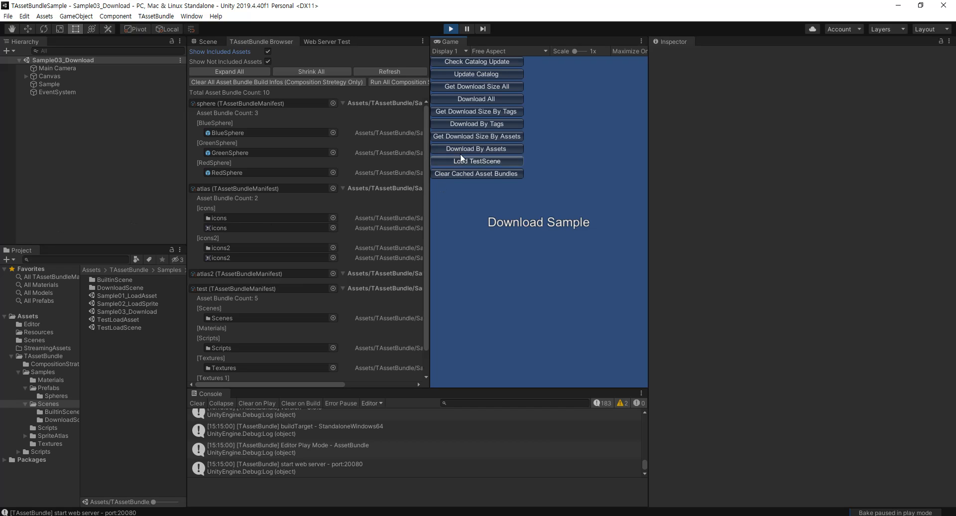
{"action": "left_click", "coordinate": [504, 89]}
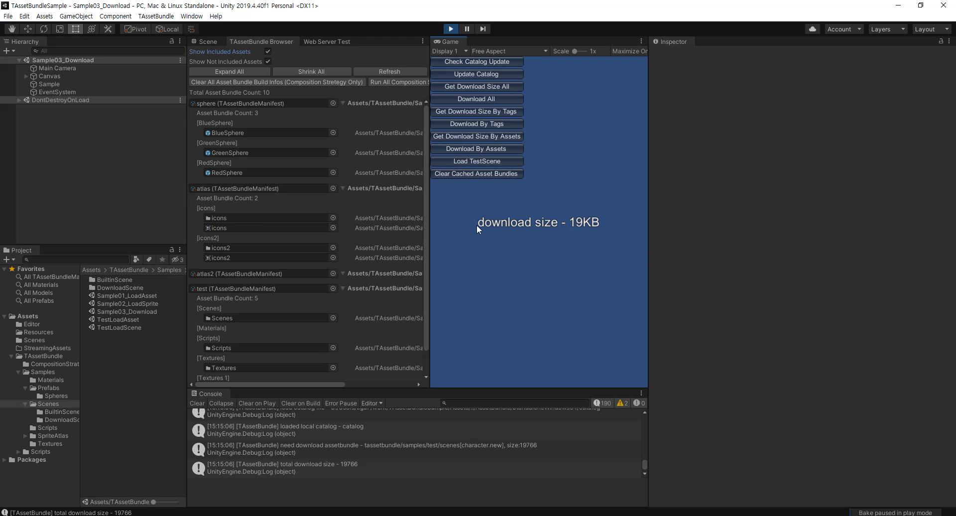
{"action": "scroll", "coordinate": [449, 464], "scroll_direction": "down", "scroll_amount": 1}
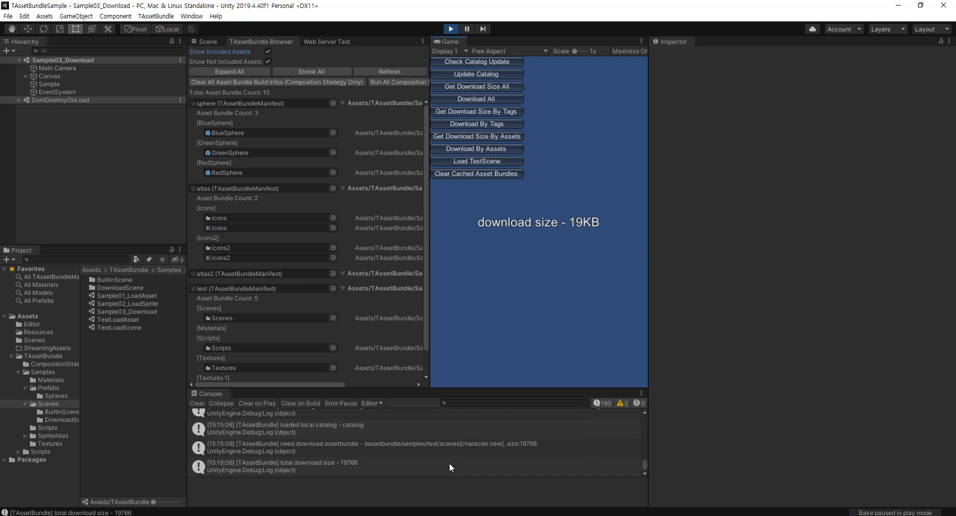
{"action": "left_click", "coordinate": [389, 446]}
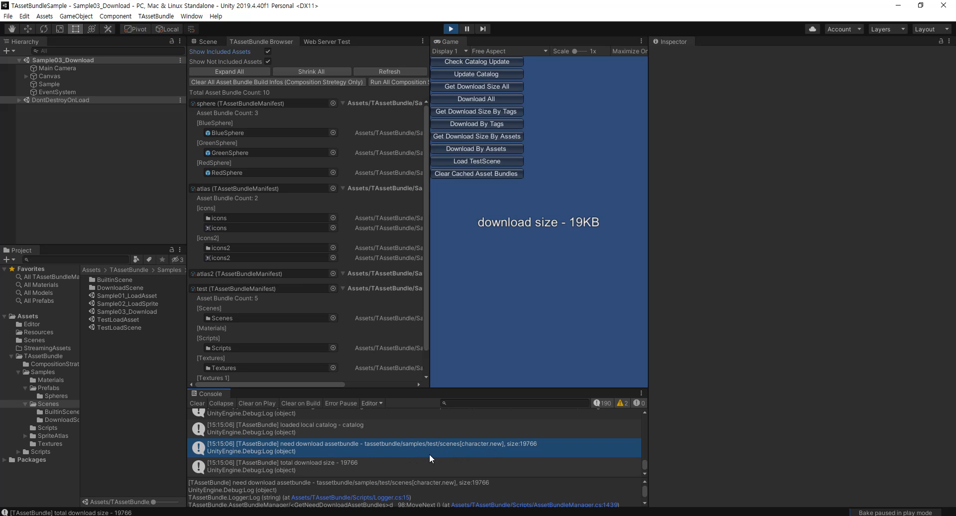
{"action": "left_click", "coordinate": [480, 98]}
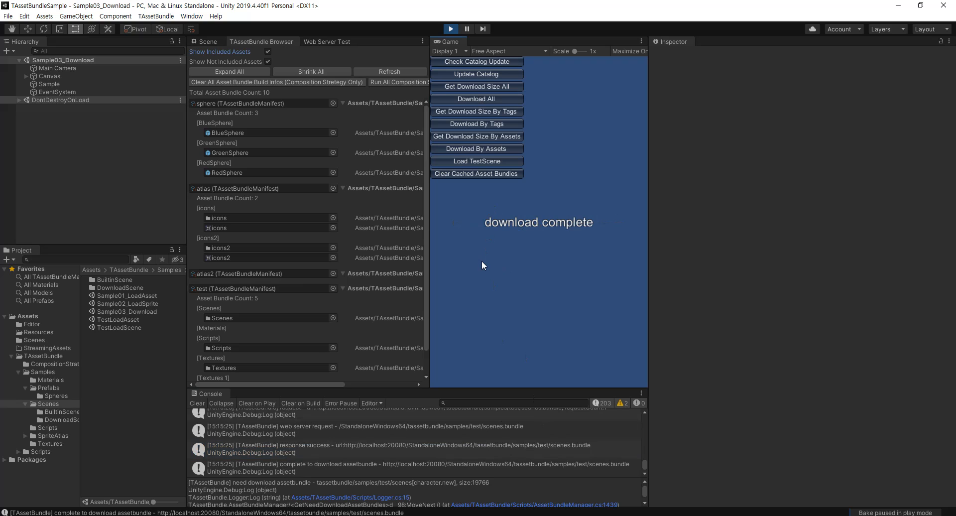
- Load the updated TestScene, move through TestScene2 back to the download sample, and stop play mode
{"action": "left_click", "coordinate": [481, 165]}
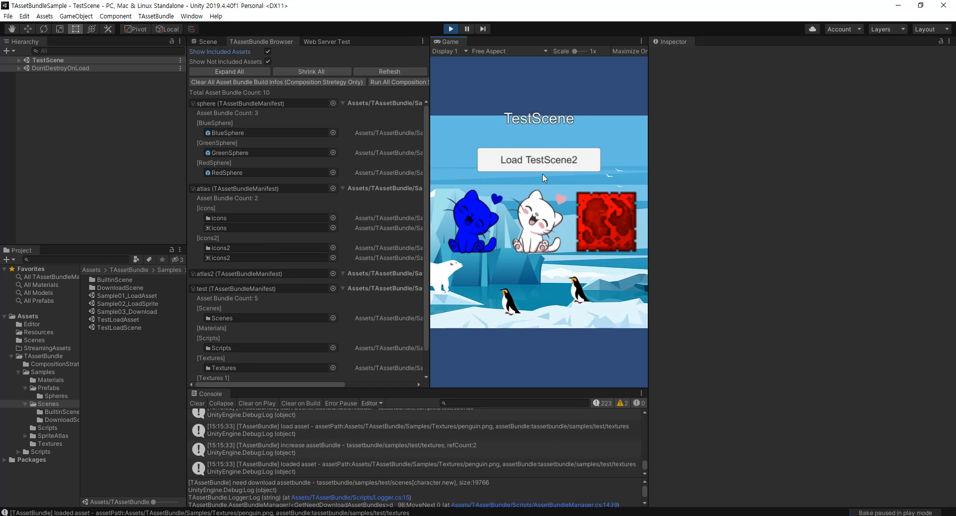
{"action": "left_click", "coordinate": [552, 162]}
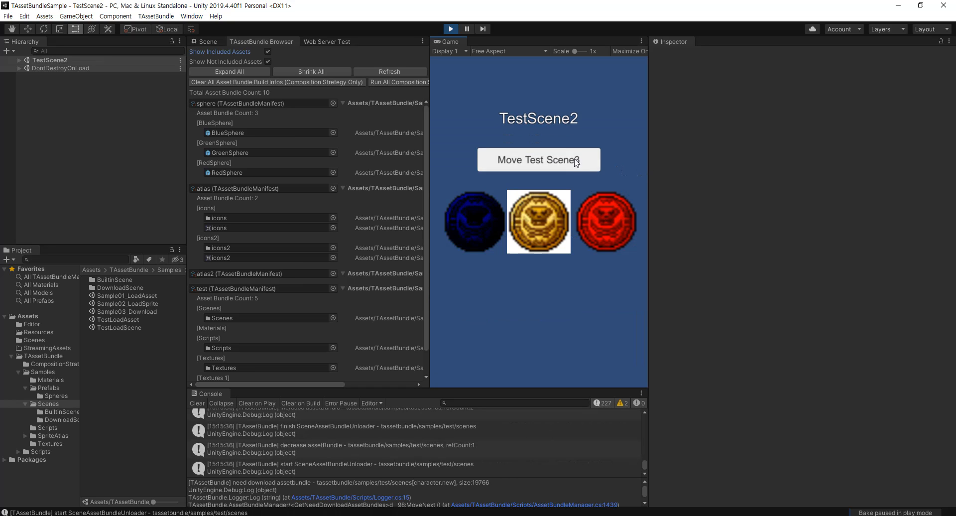
{"action": "left_click", "coordinate": [572, 162]}
{"action": "left_click", "coordinate": [534, 159]}
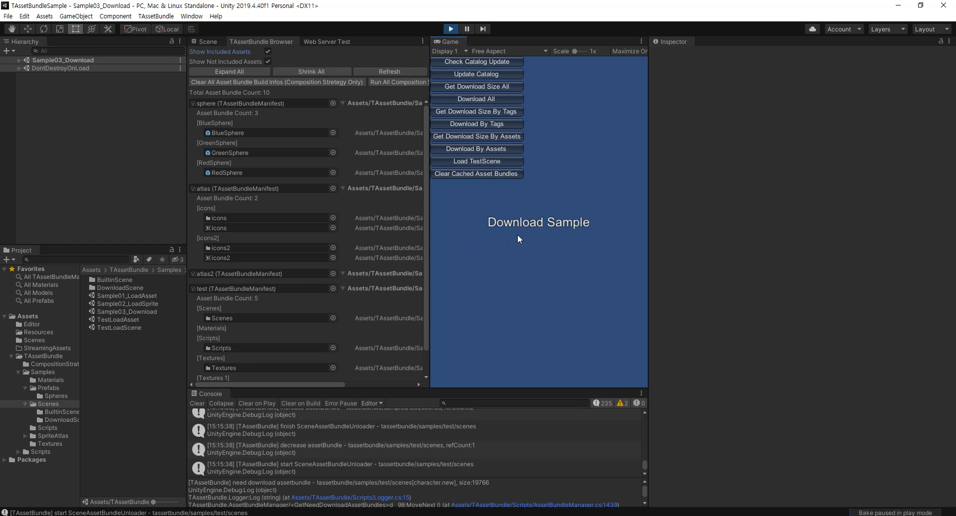
{"action": "left_click", "coordinate": [451, 28]}
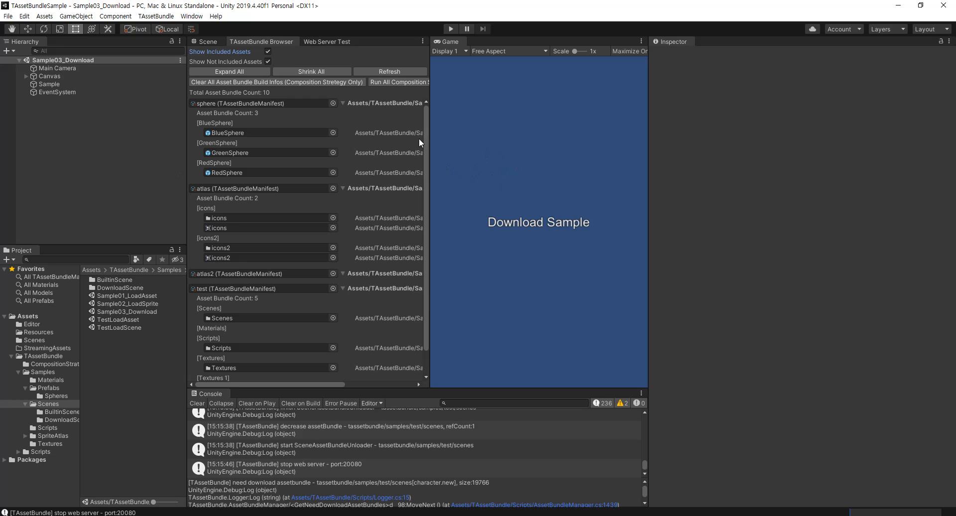
- Widen the TAssetBundle Browser pane, start another asset bundle build, and confirm it
{"action": "left_click_drag", "start_coordinate": [428, 87], "coordinate": [493, 92]}
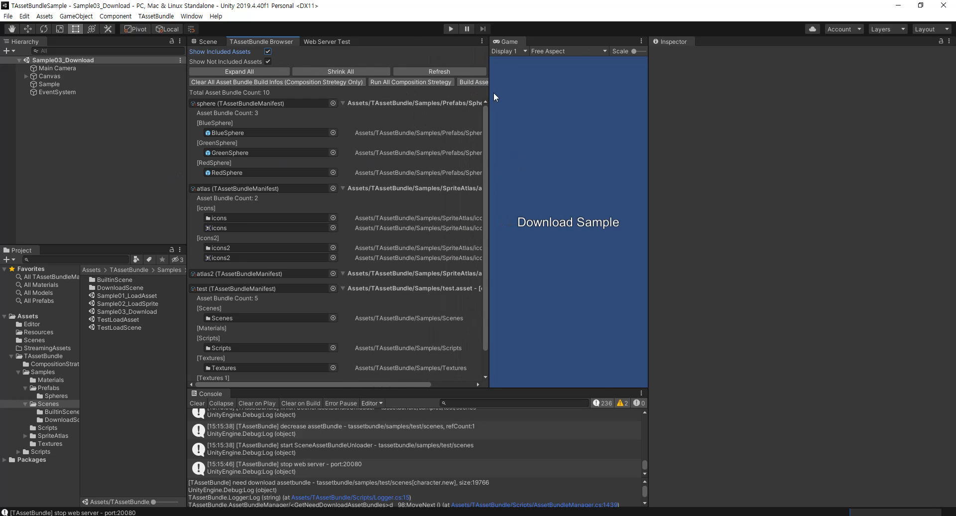
{"action": "left_click", "coordinate": [470, 82]}
{"action": "left_click", "coordinate": [500, 280]}
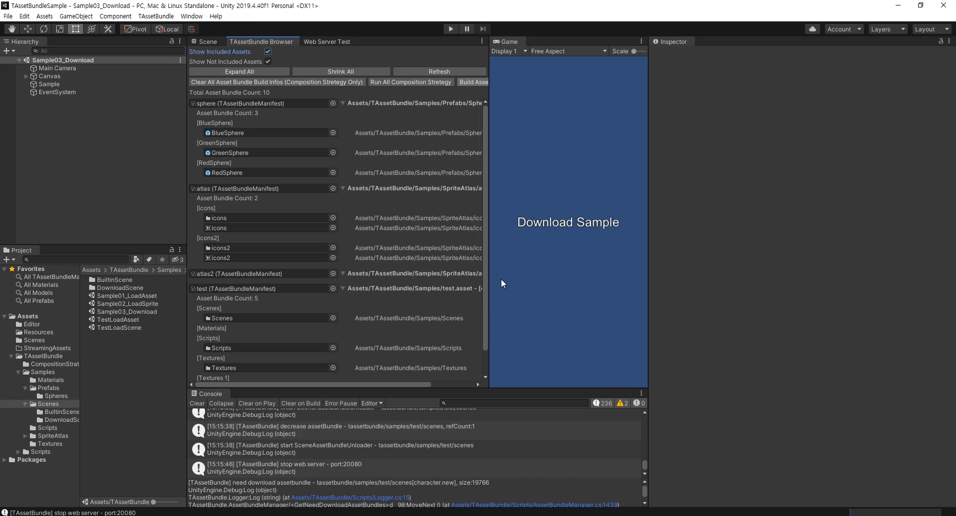